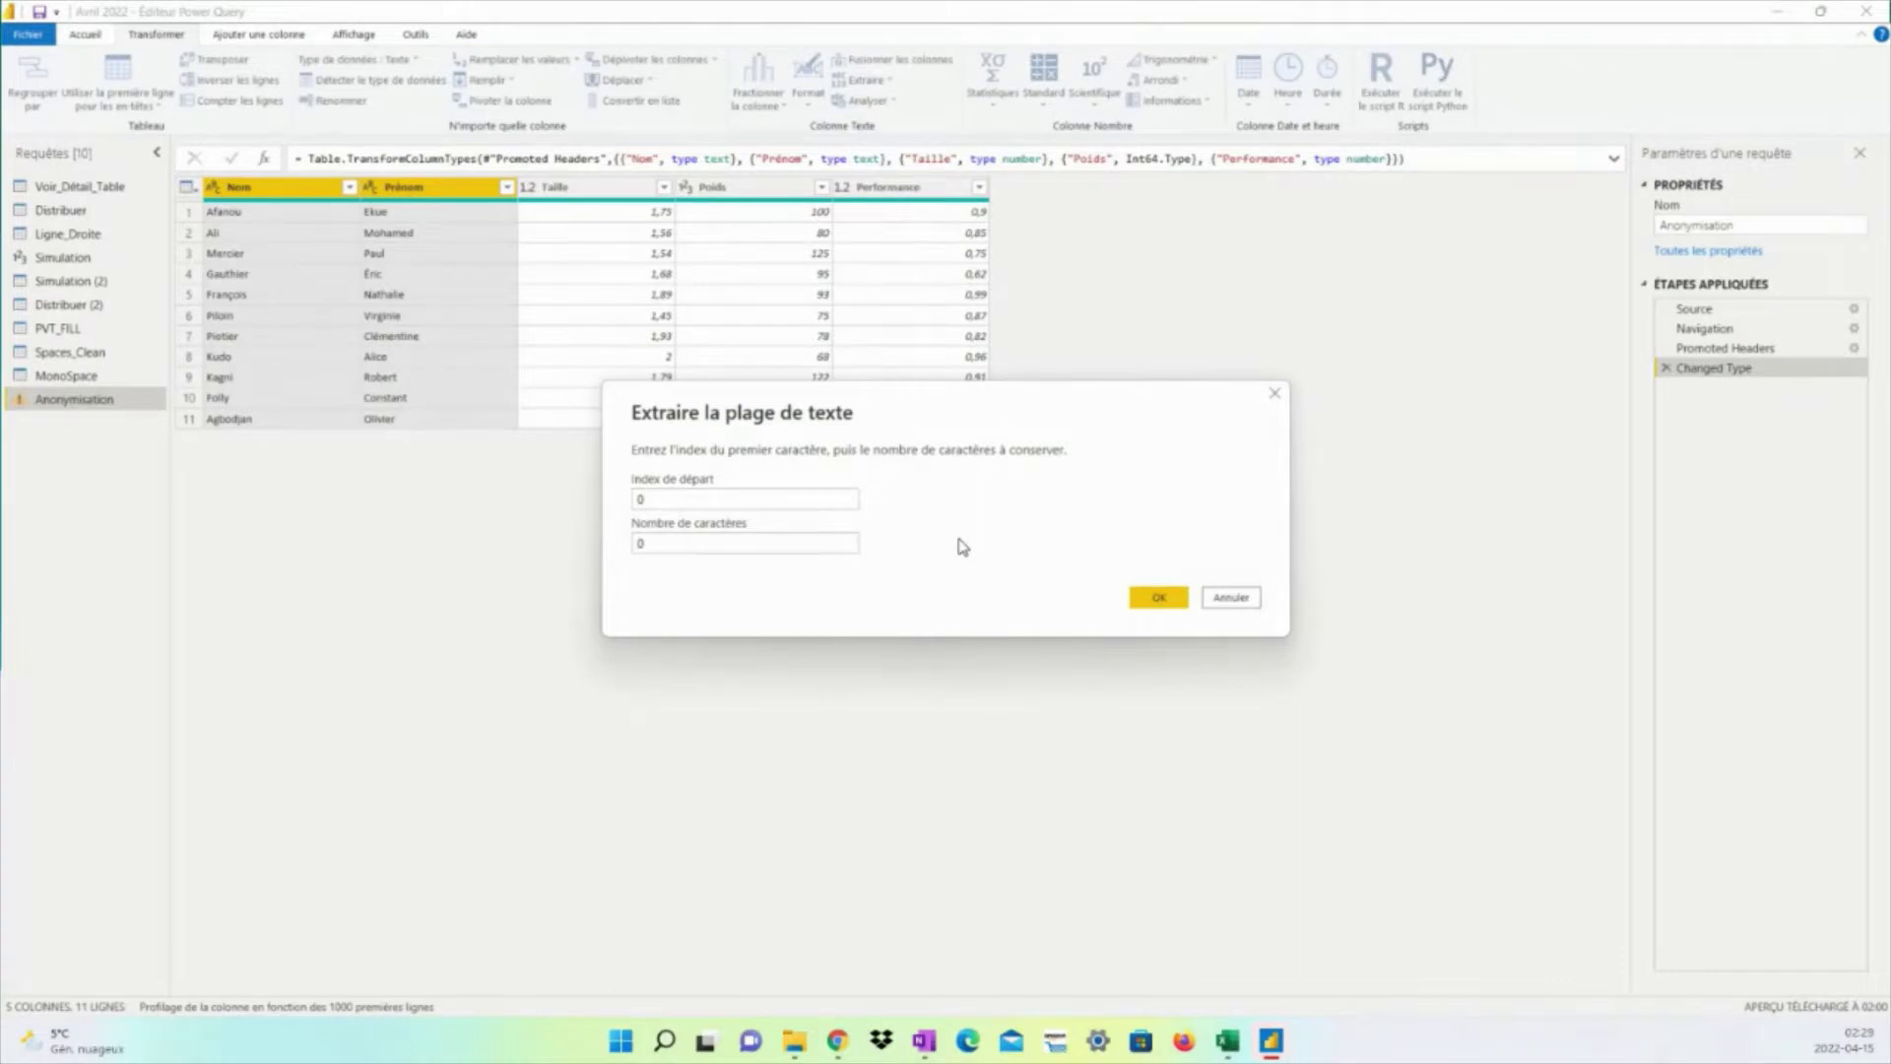
Step: Extract a text range from the Nom and Prénom columns with start index 0 and 0 characters
{"action": "left_click", "coordinate": [1150, 601]}
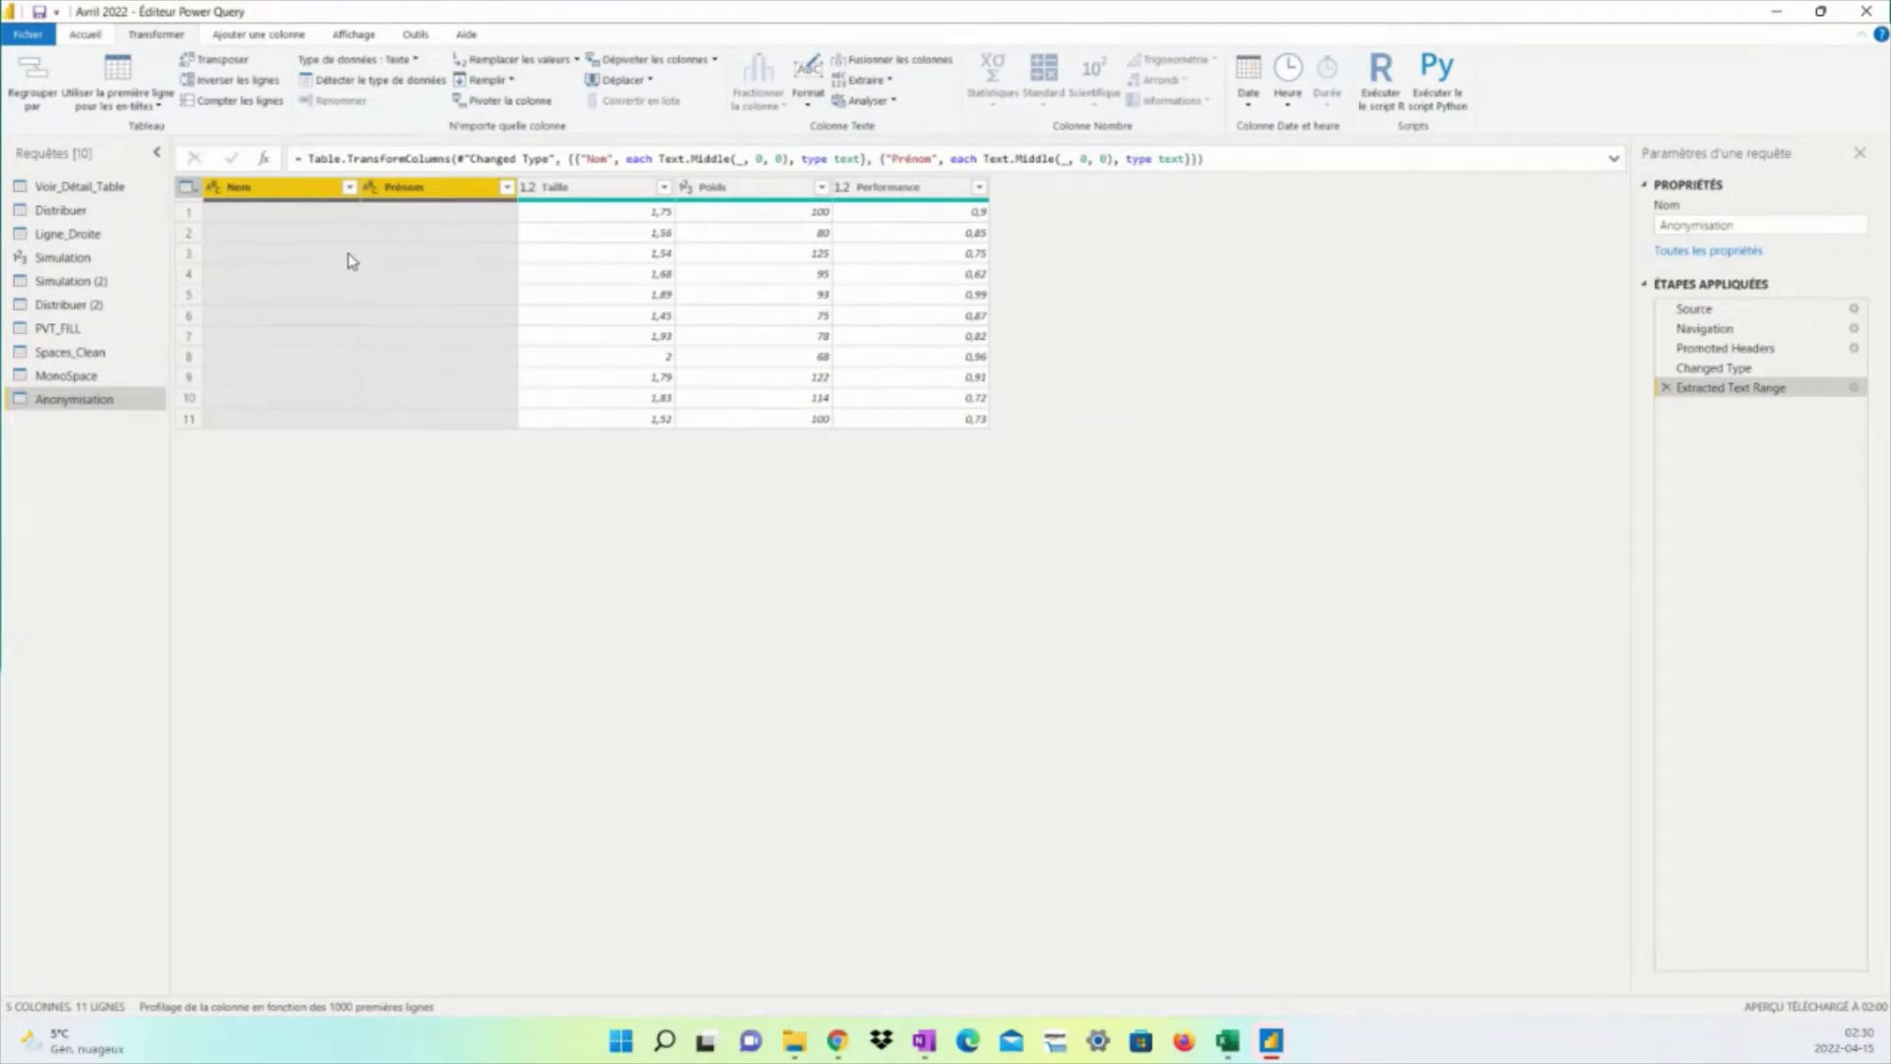
Step: Replace the empty values in the Nom column with "Nom_MAsqué"
{"action": "left_click", "coordinate": [308, 211]}
{"action": "left_click", "coordinate": [309, 194]}
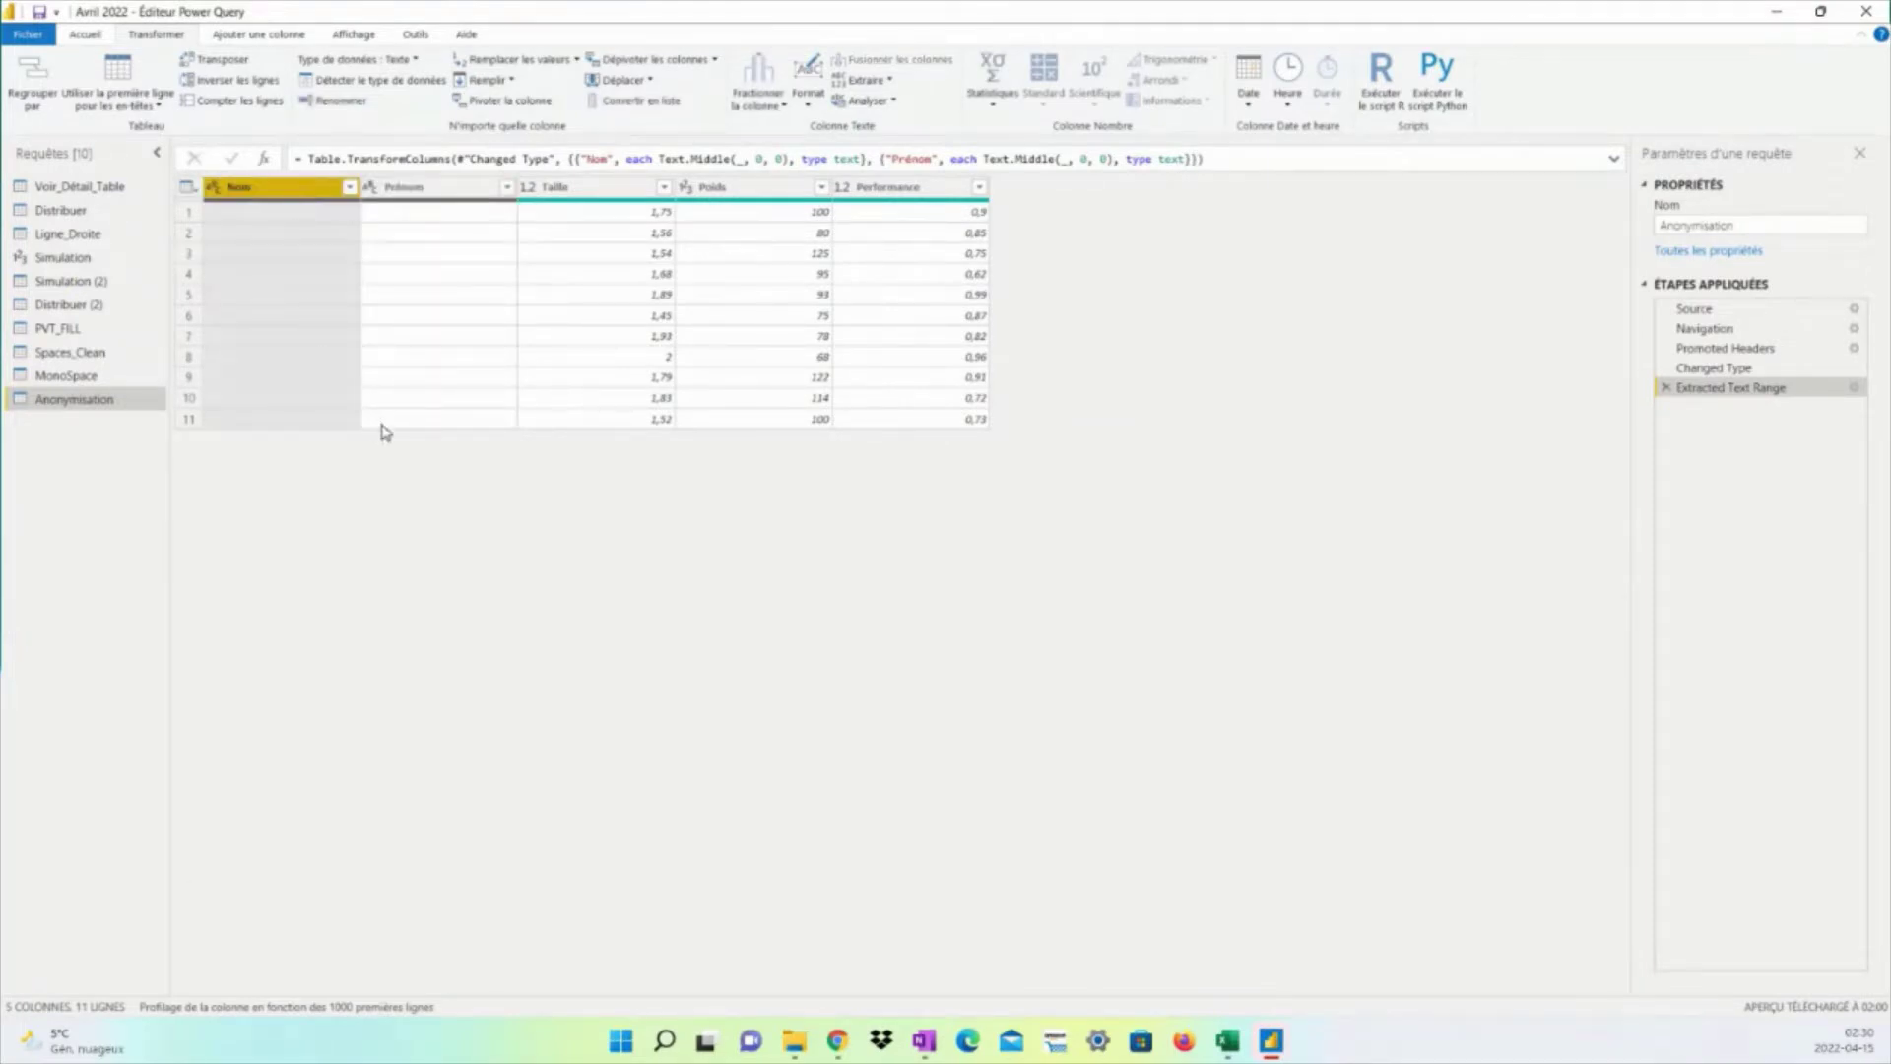
{"action": "right_click", "coordinate": [308, 191]}
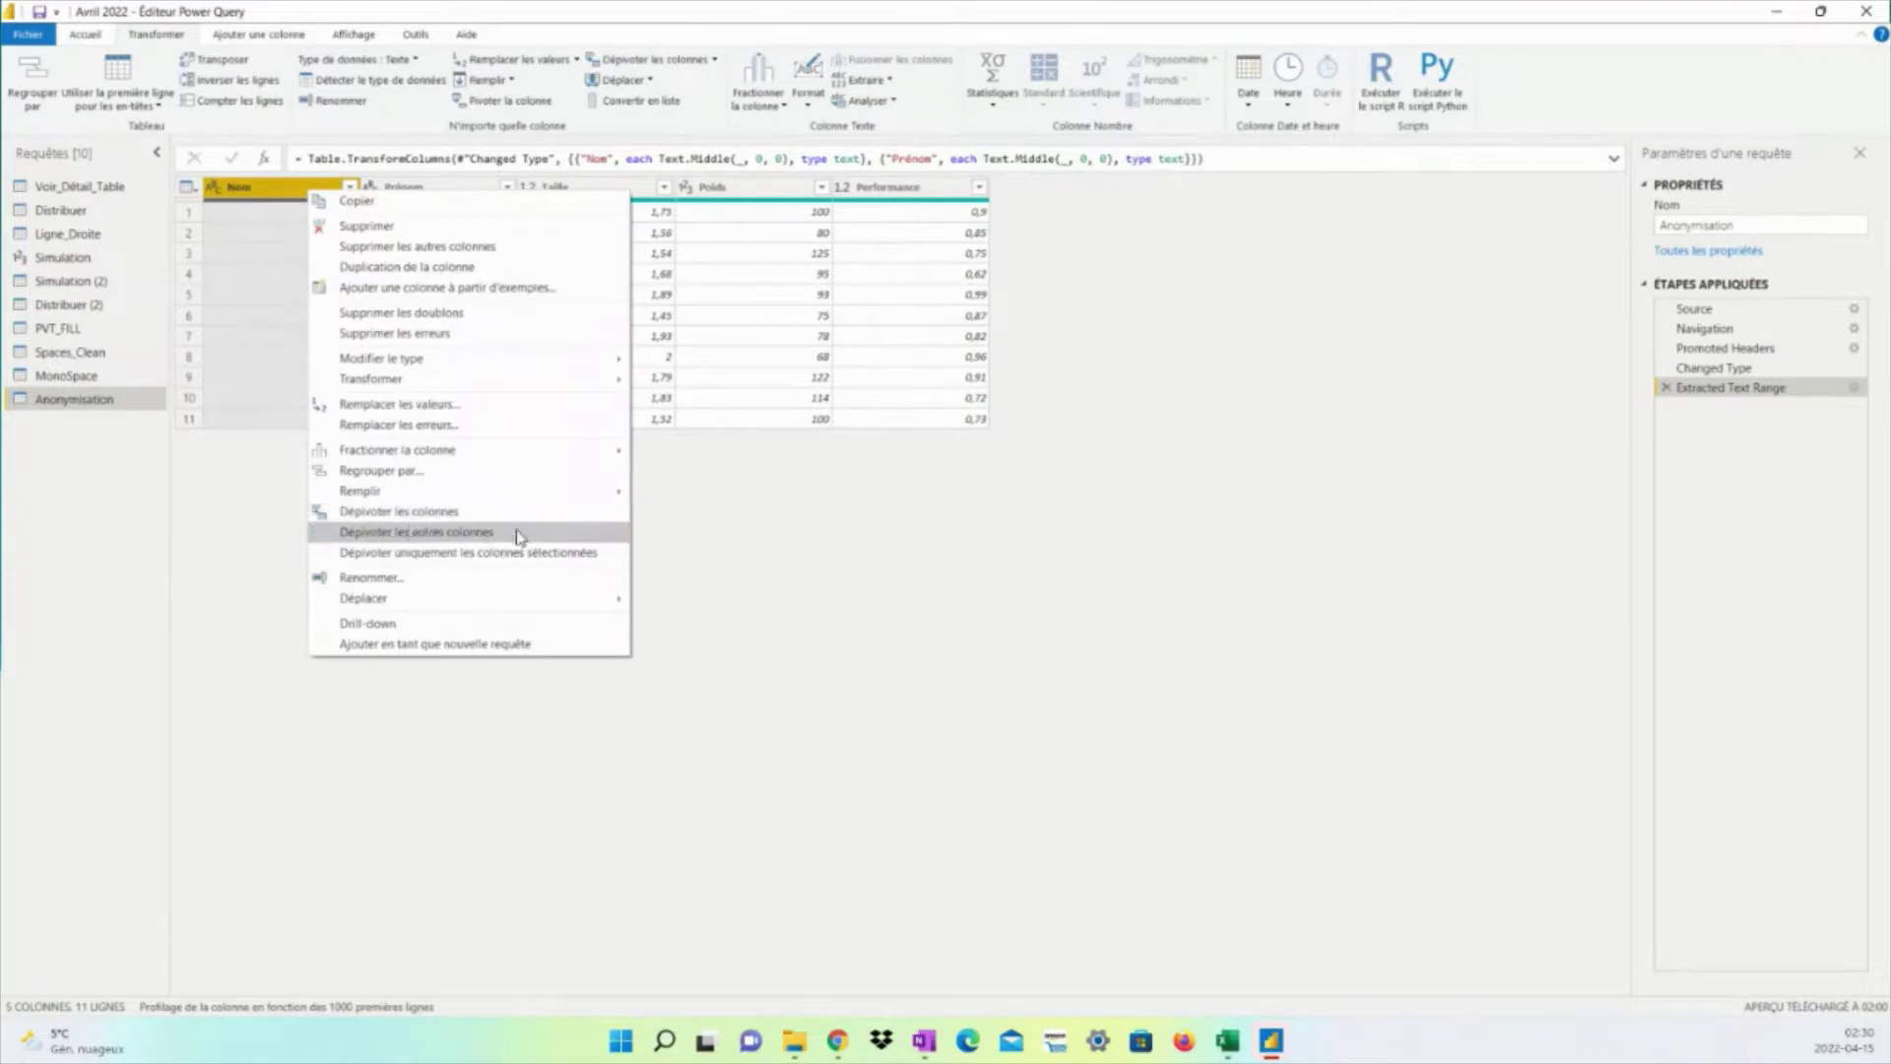
{"action": "left_click", "coordinate": [454, 412]}
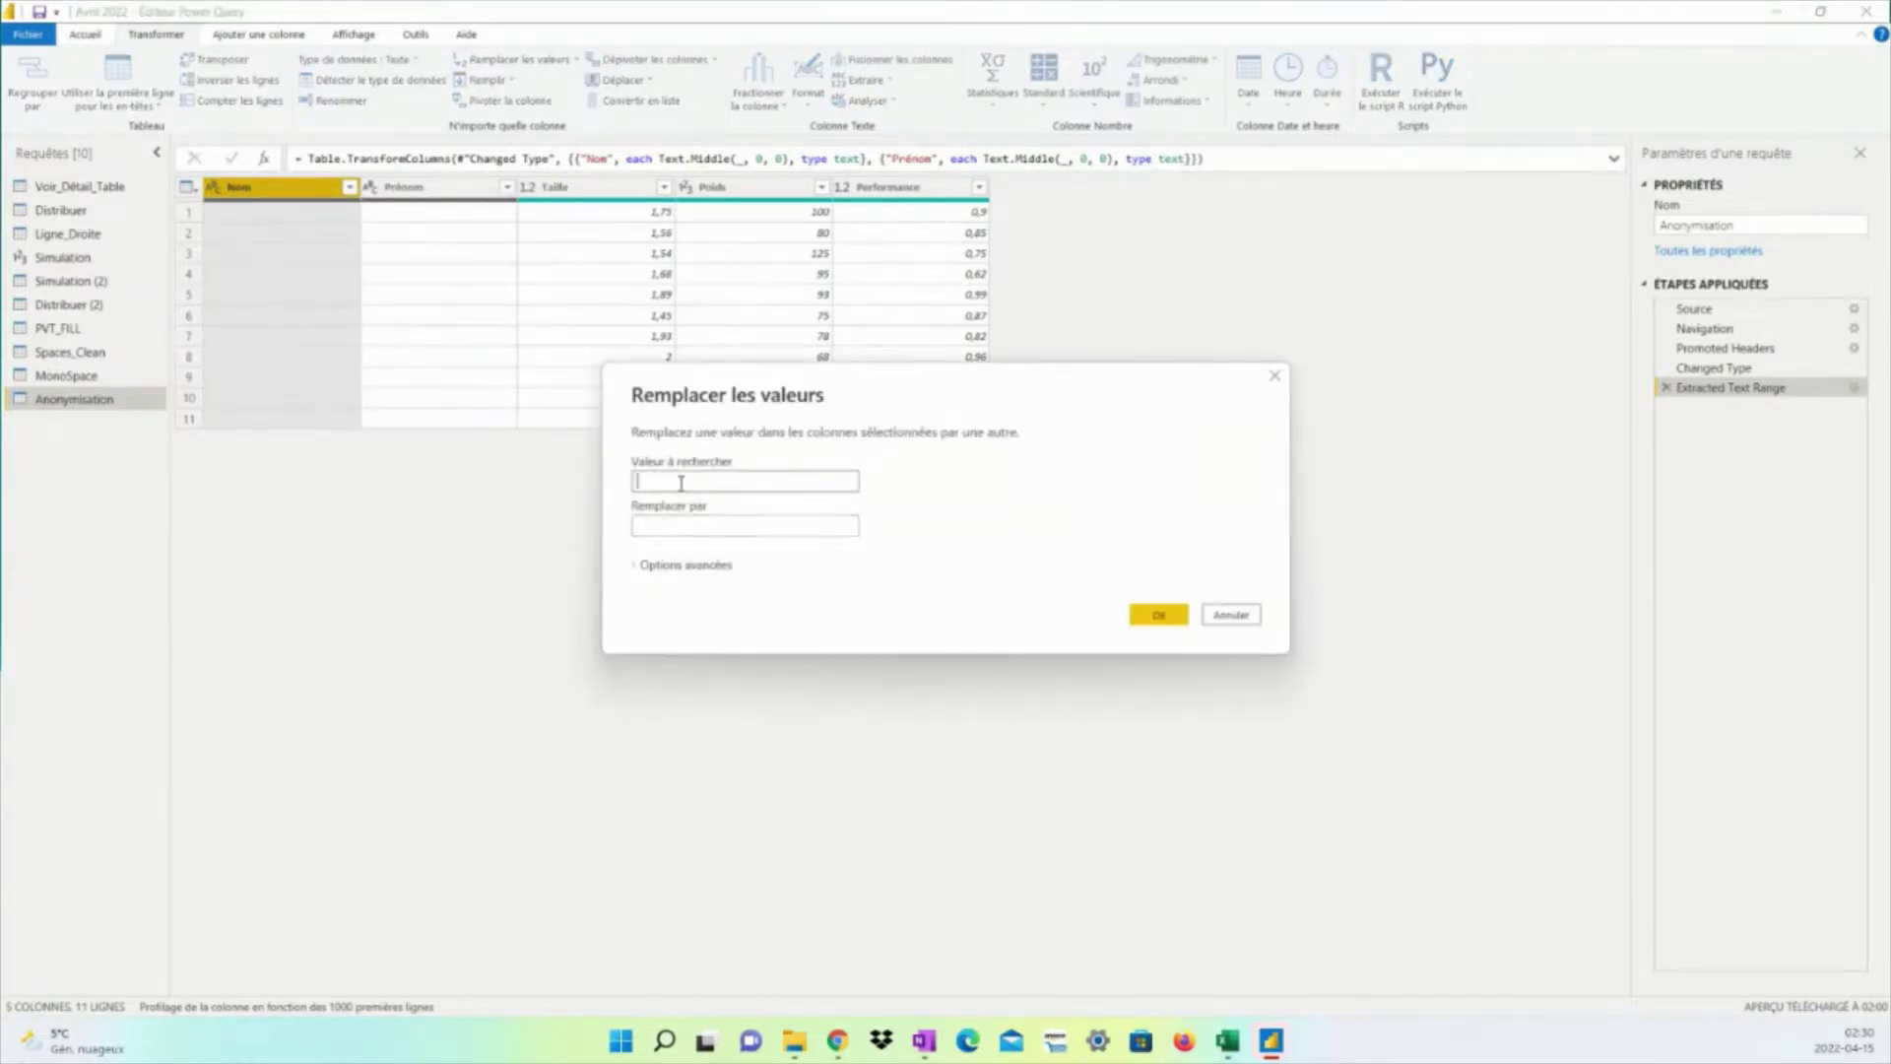
{"action": "left_click", "coordinate": [670, 526]}
{"action": "type", "text": "N"}
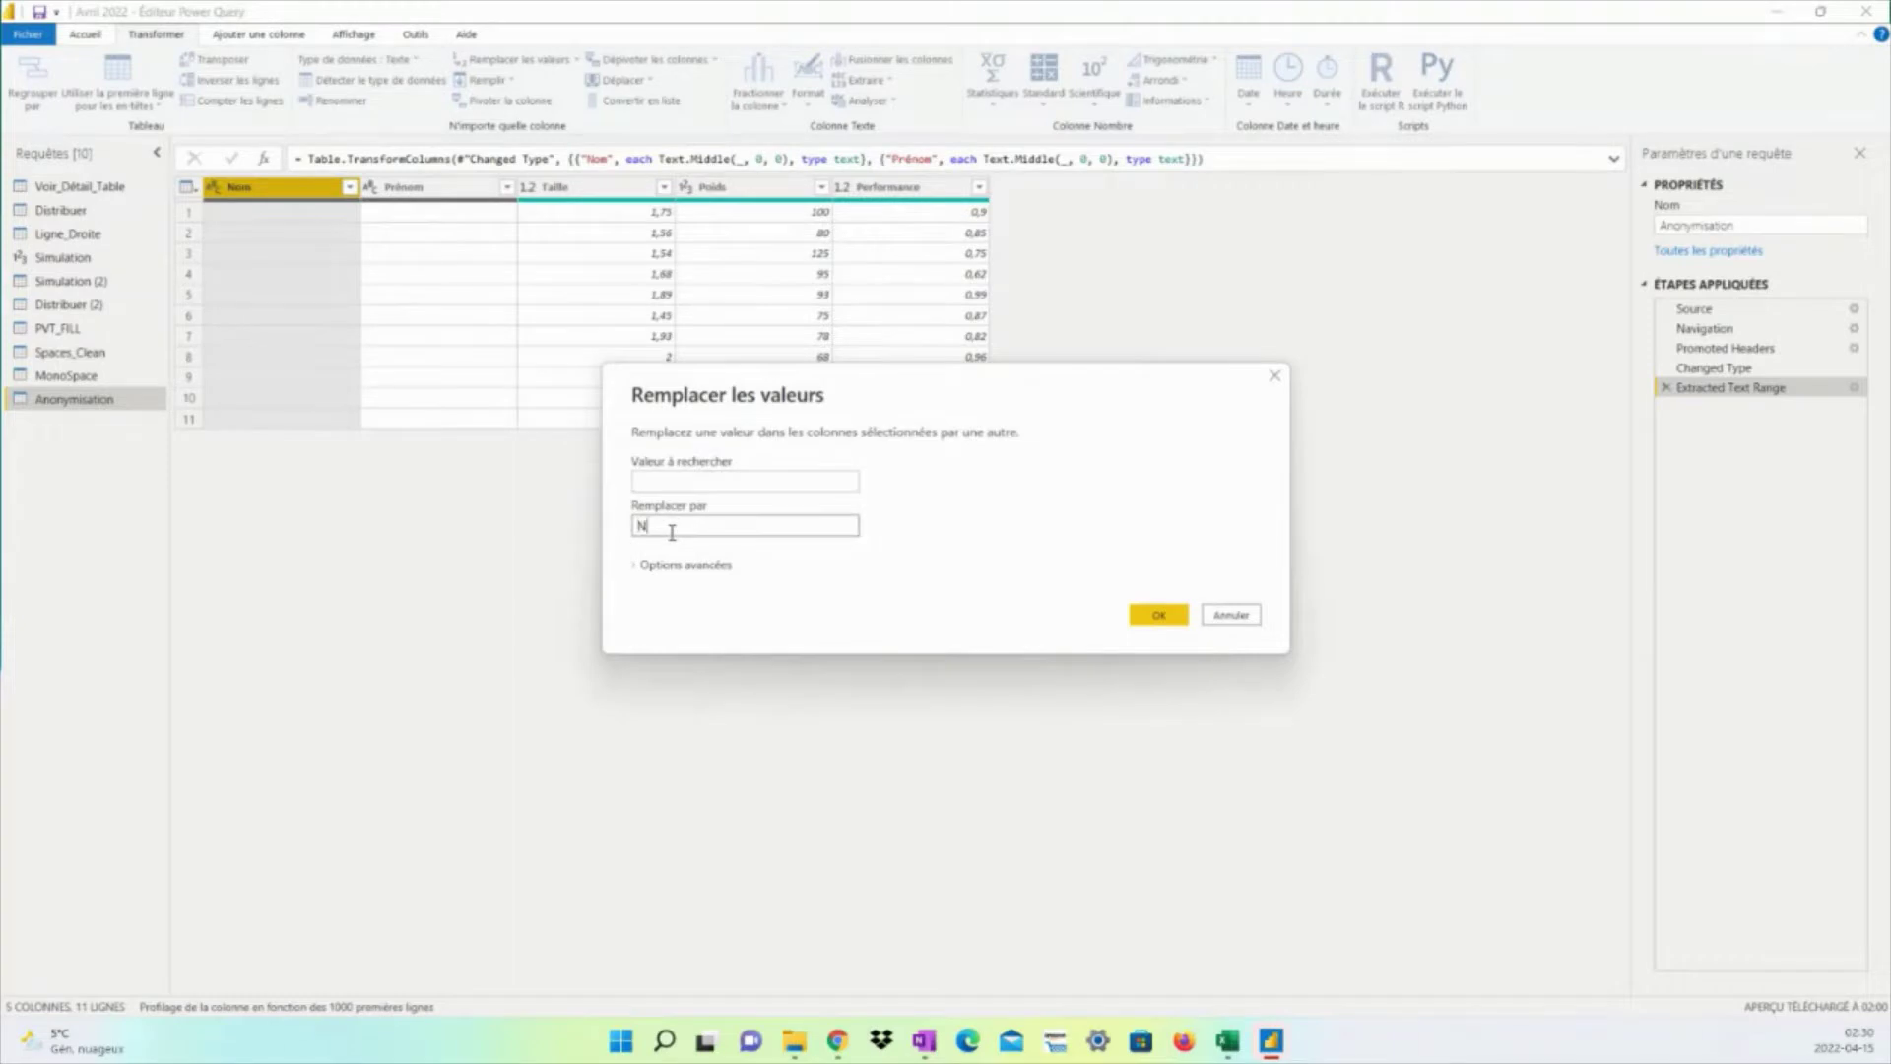
{"action": "type", "text": "OM"}
{"action": "left_click_drag", "start_coordinate": [670, 530], "coordinate": [611, 549]}
{"action": "type", "text": "NO"}
{"action": "key", "text": "BackSpace"}
{"action": "type", "text": "om_MAsqué"}
{"action": "double_click", "coordinate": [656, 522]}
{"action": "key", "text": "ctrl+a"}
{"action": "left_click", "coordinate": [1159, 617]}
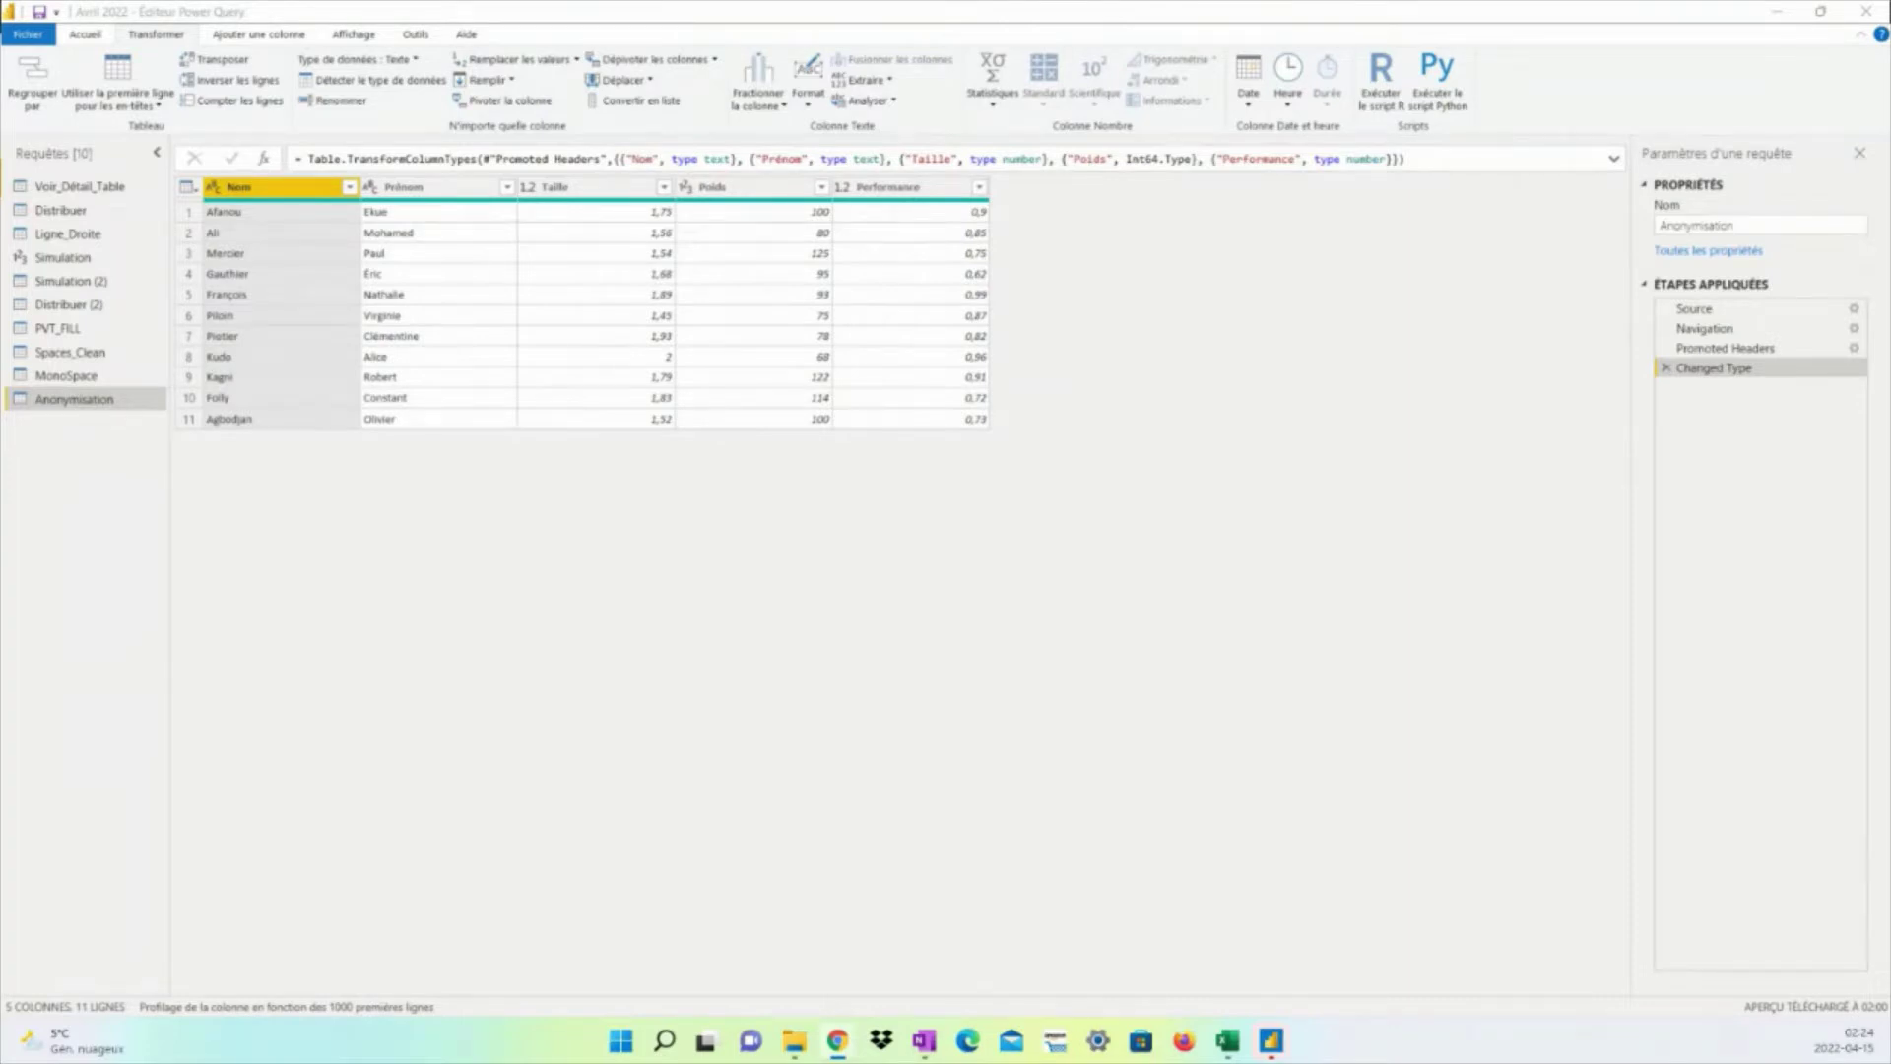
Step: Switch to Chrome and examine the Enogne School community post announcing the online Power BI training
{"action": "key", "text": "alt+Tab"}
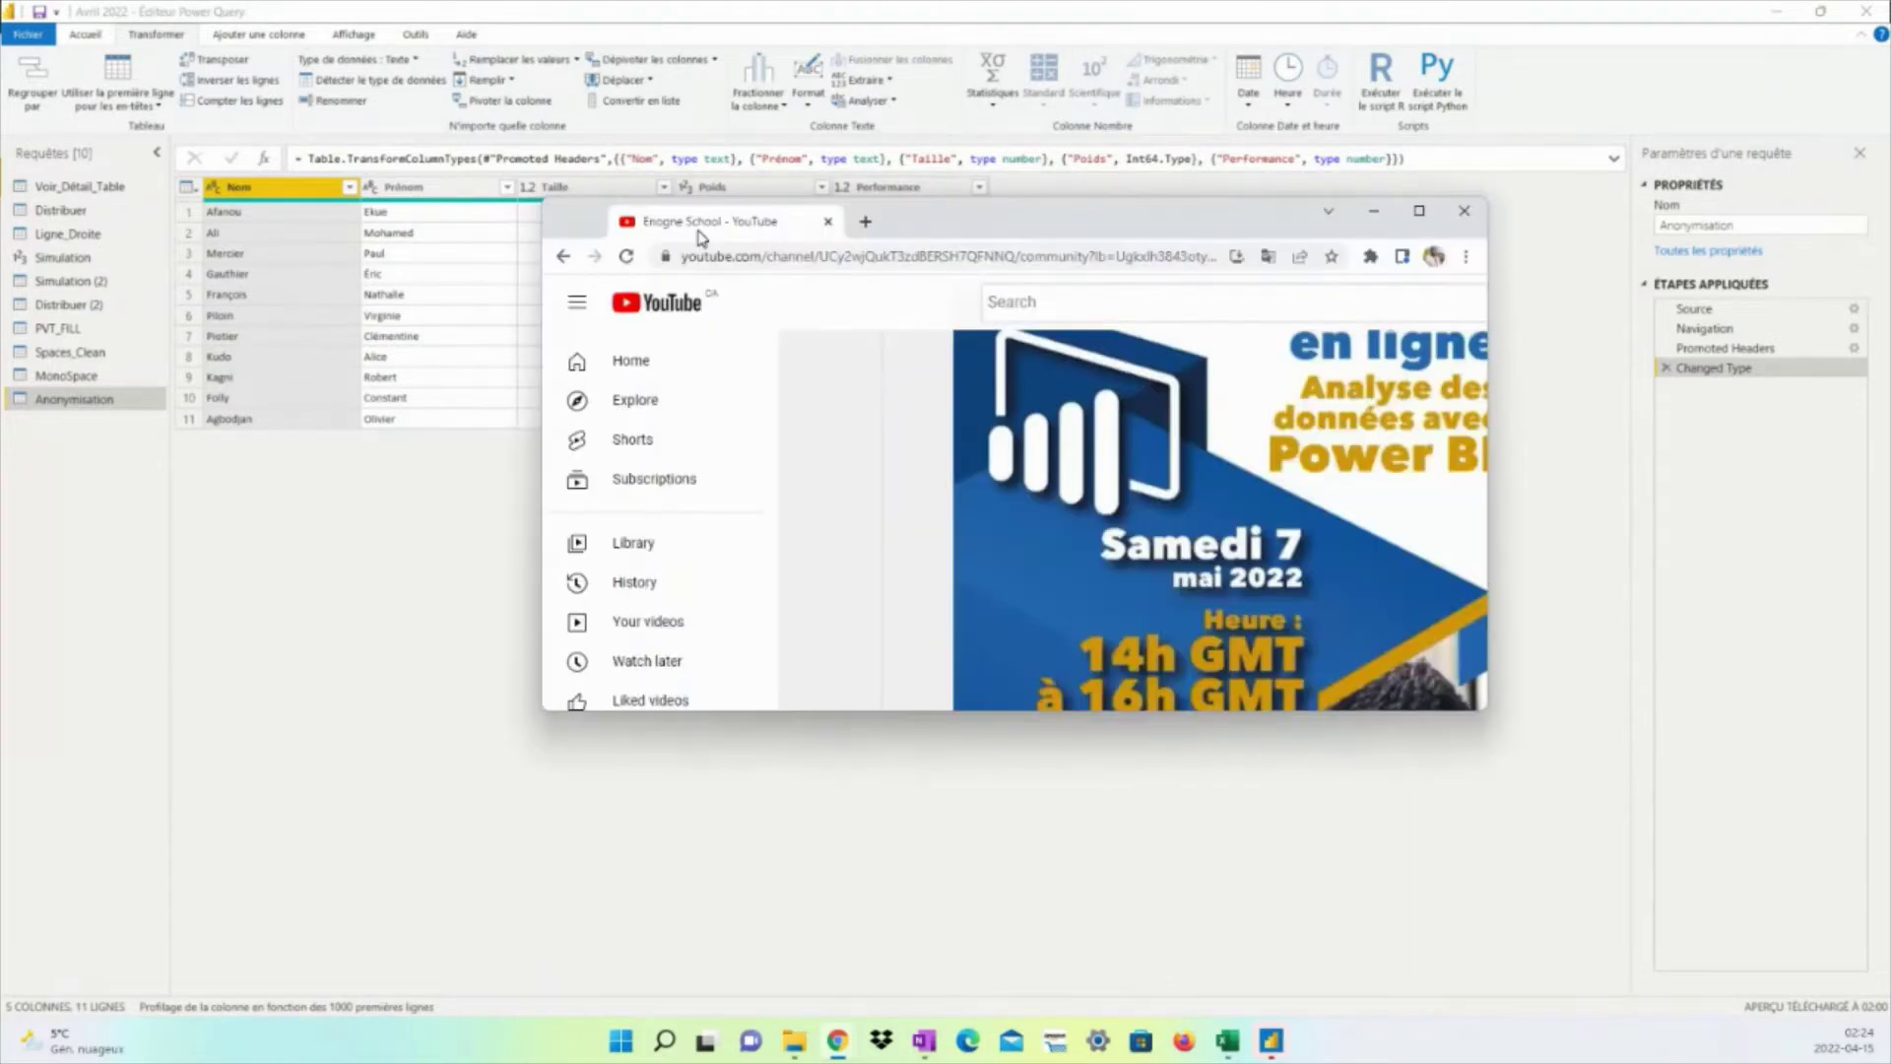
{"action": "left_click", "coordinate": [1416, 209]}
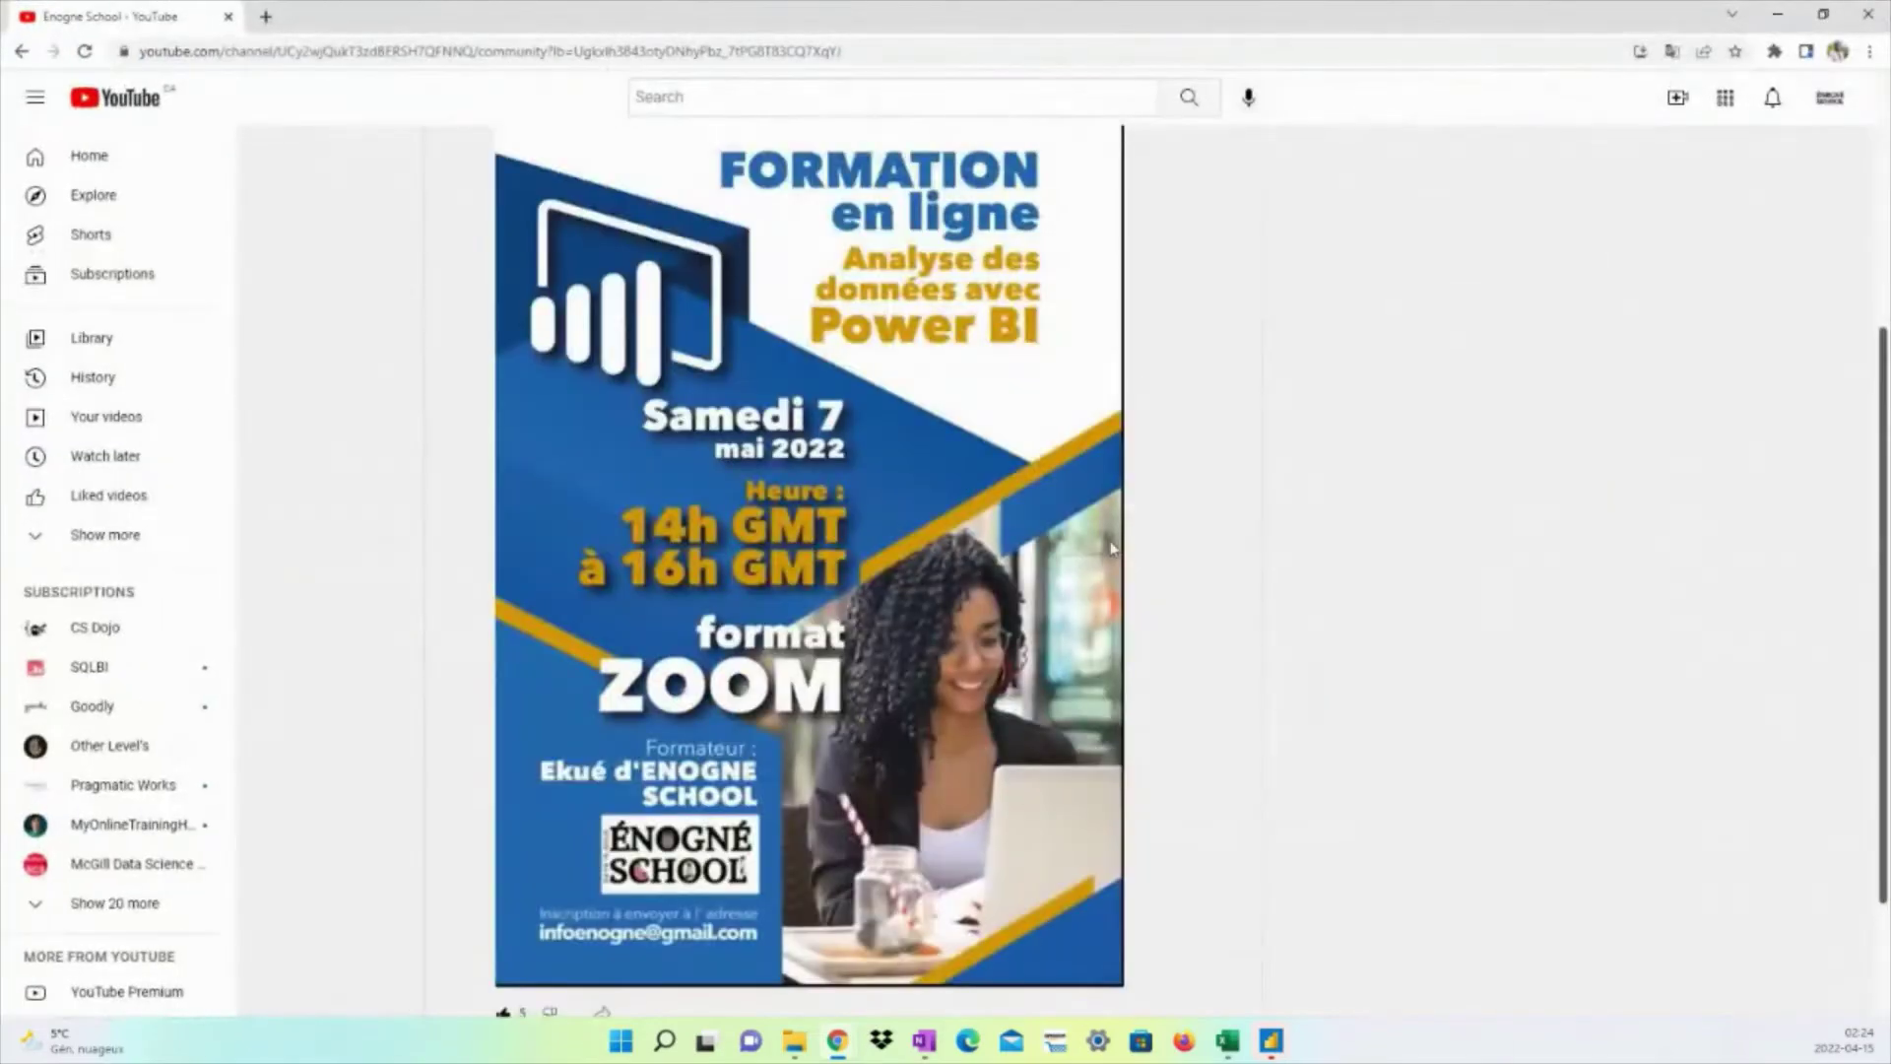
{"action": "scroll", "coordinate": [1114, 540], "scroll_direction": "up", "scroll_amount": 2}
{"action": "scroll", "coordinate": [1203, 561], "scroll_direction": "down", "scroll_amount": 3}
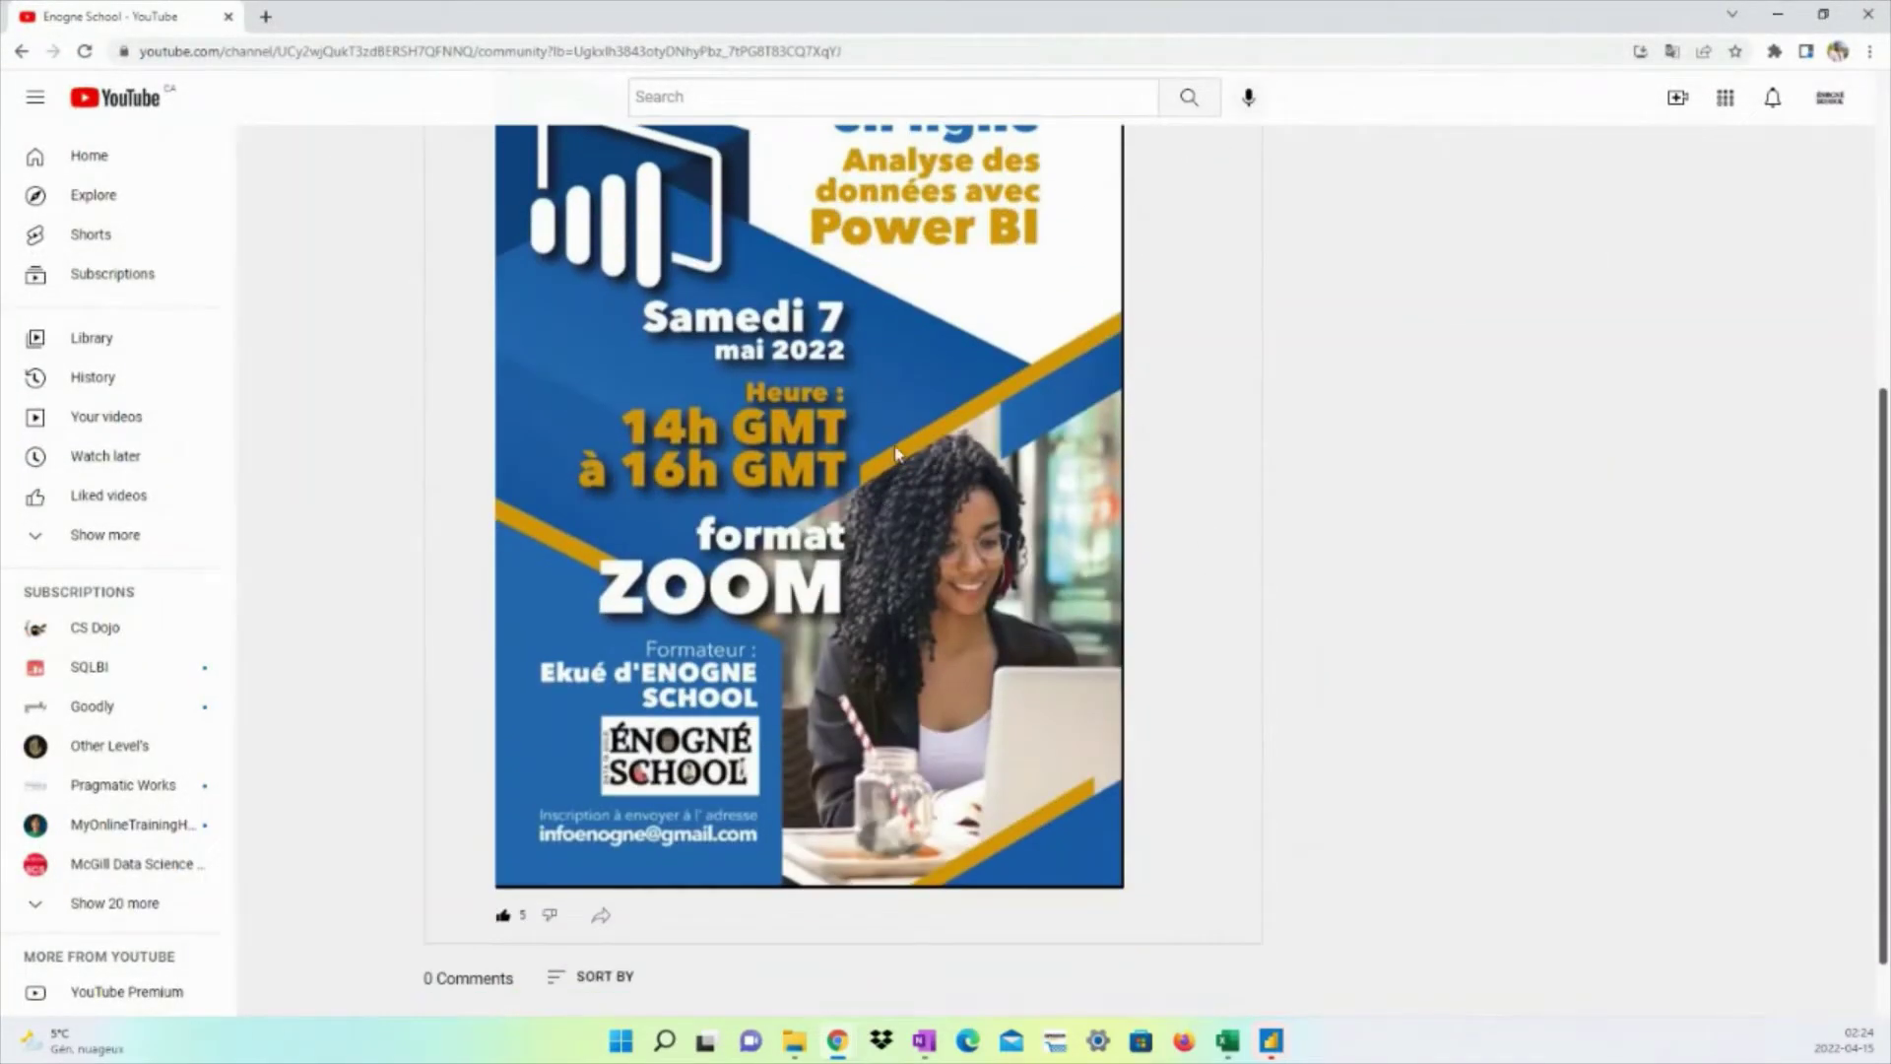
{"action": "scroll", "coordinate": [860, 519], "scroll_direction": "down", "scroll_amount": 1}
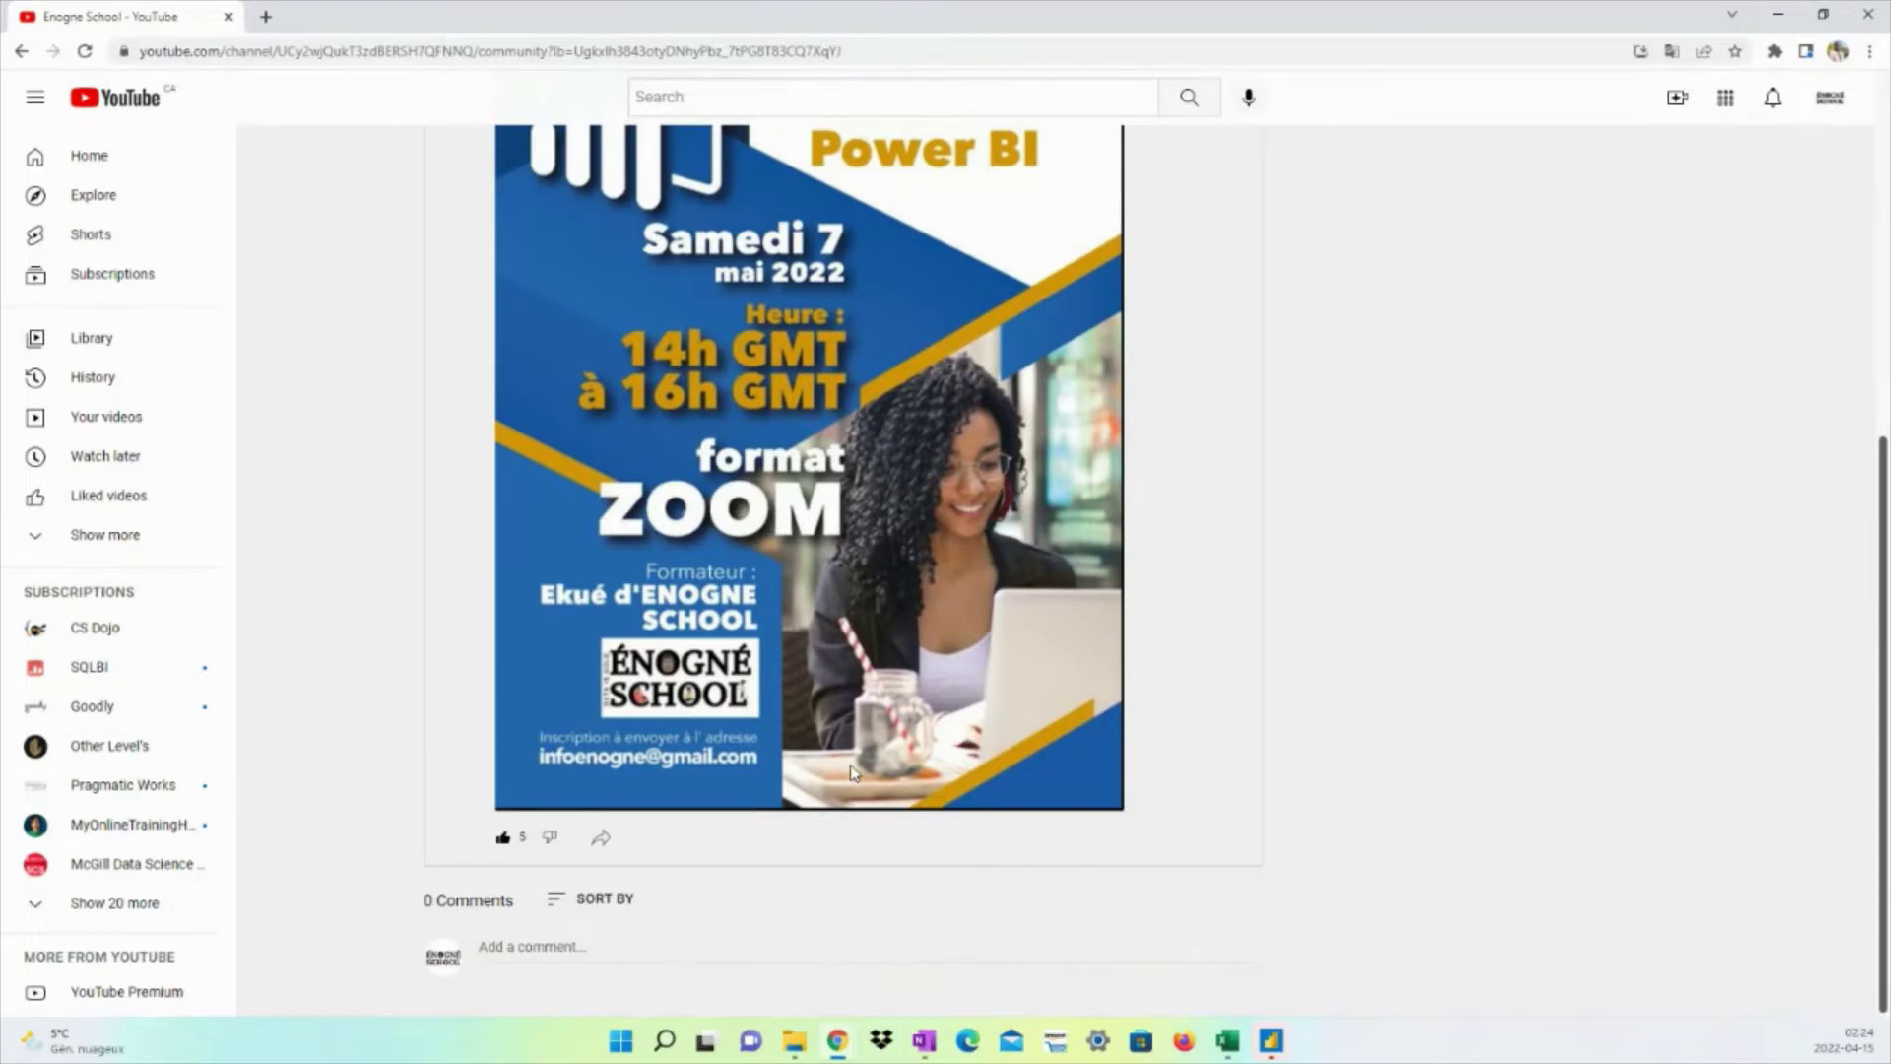
{"action": "scroll", "coordinate": [852, 771], "scroll_direction": "up", "scroll_amount": 4}
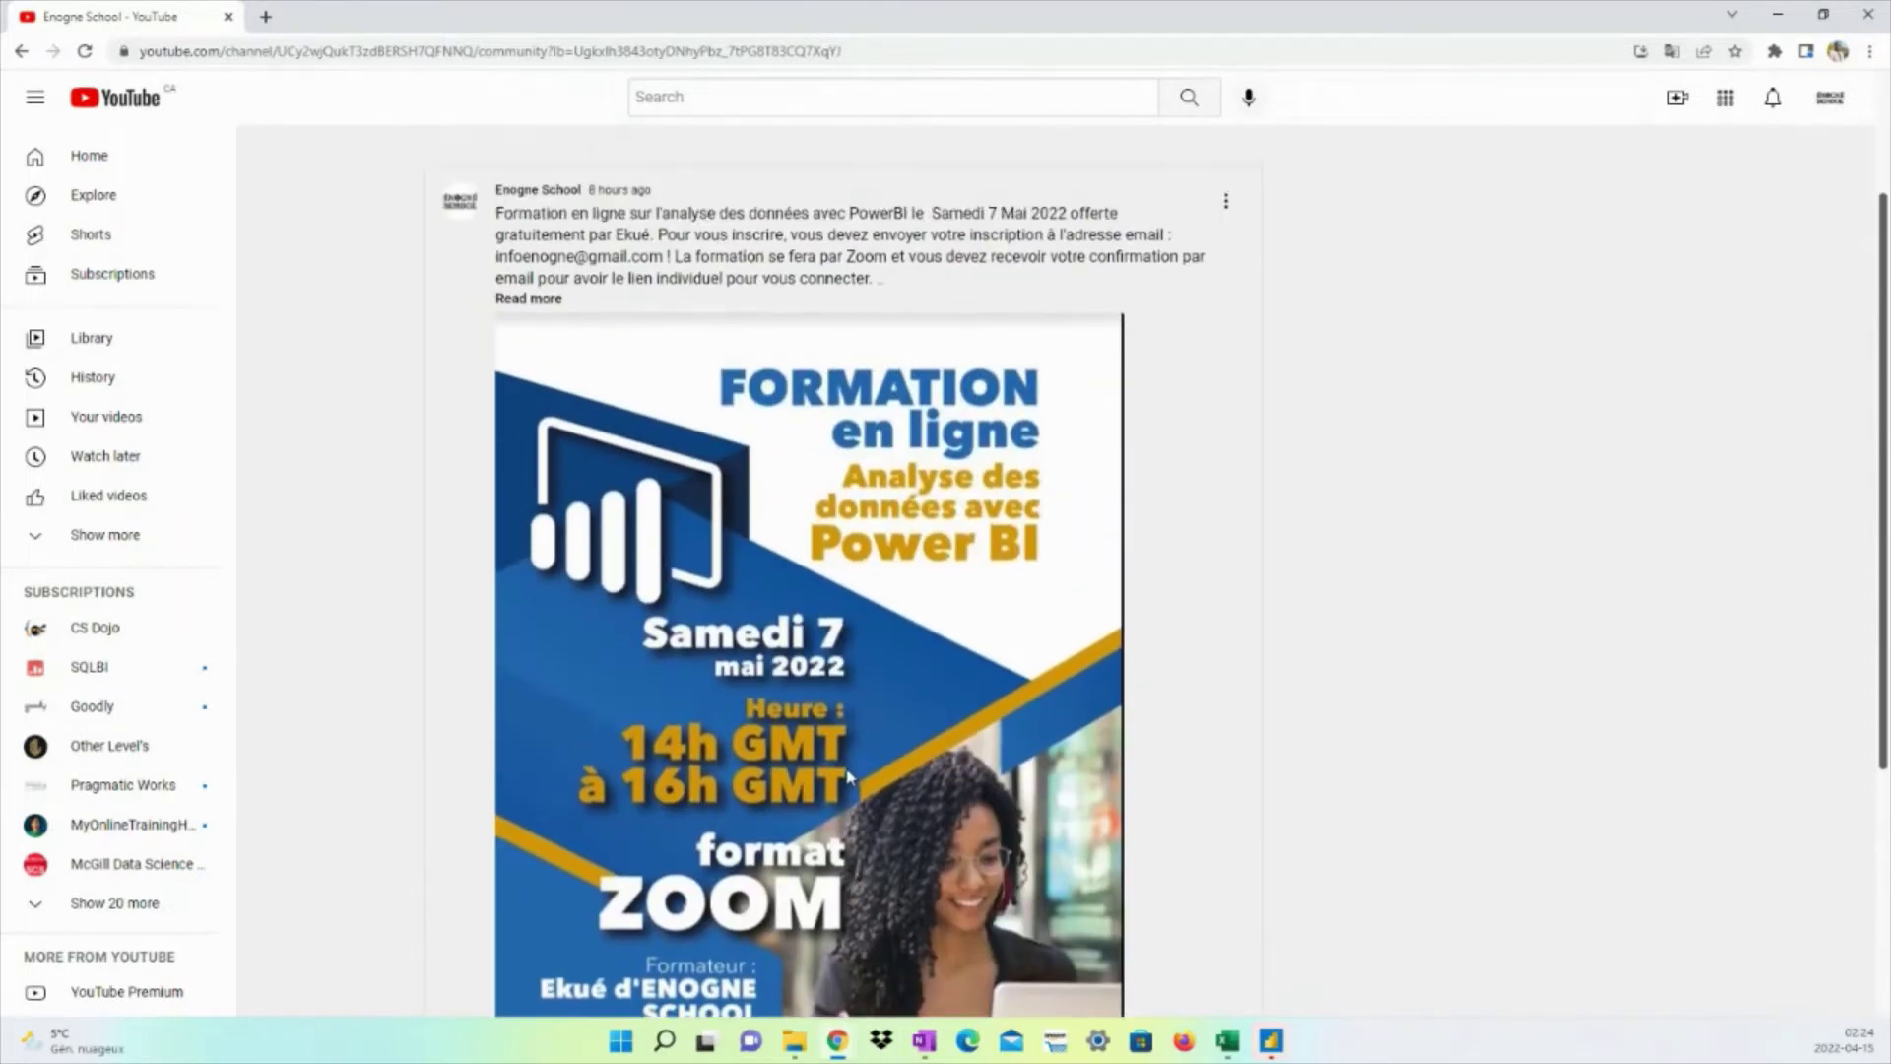
{"action": "scroll", "coordinate": [849, 774], "scroll_direction": "down", "scroll_amount": 3}
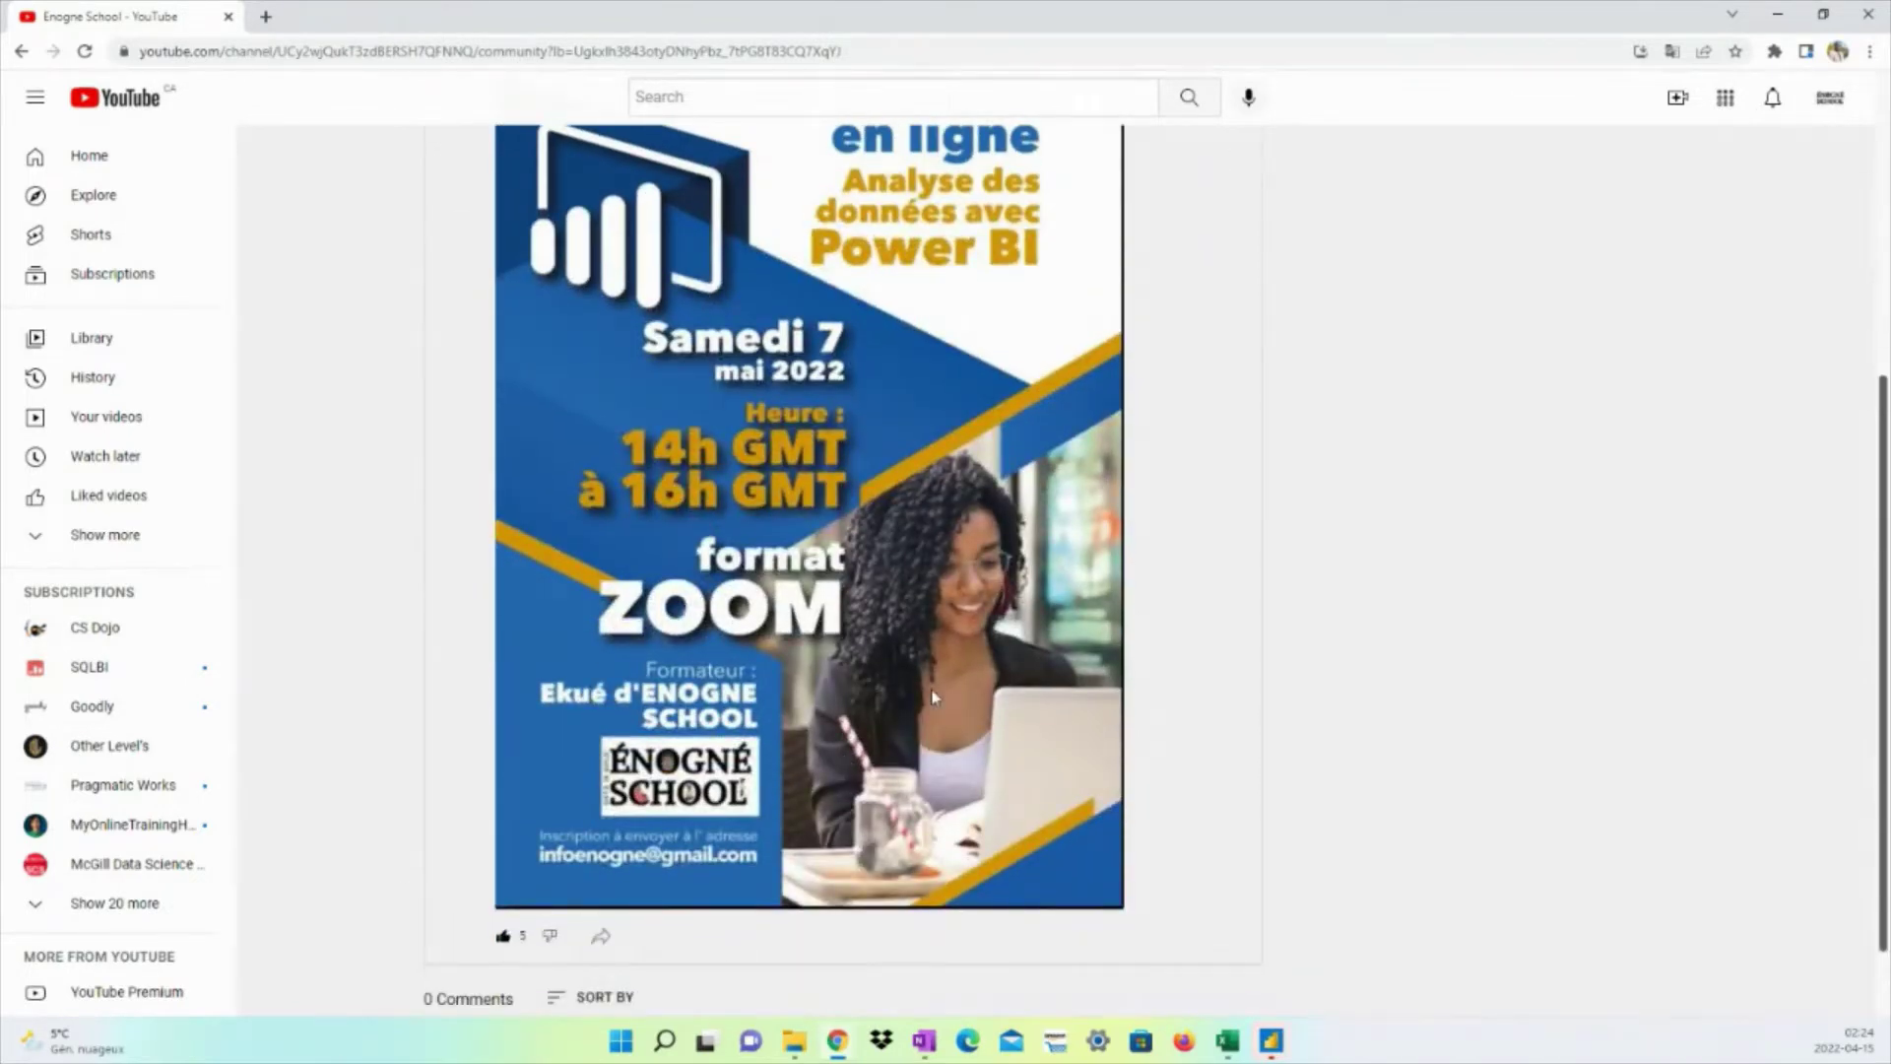
{"action": "scroll", "coordinate": [931, 696], "scroll_direction": "up", "scroll_amount": 2}
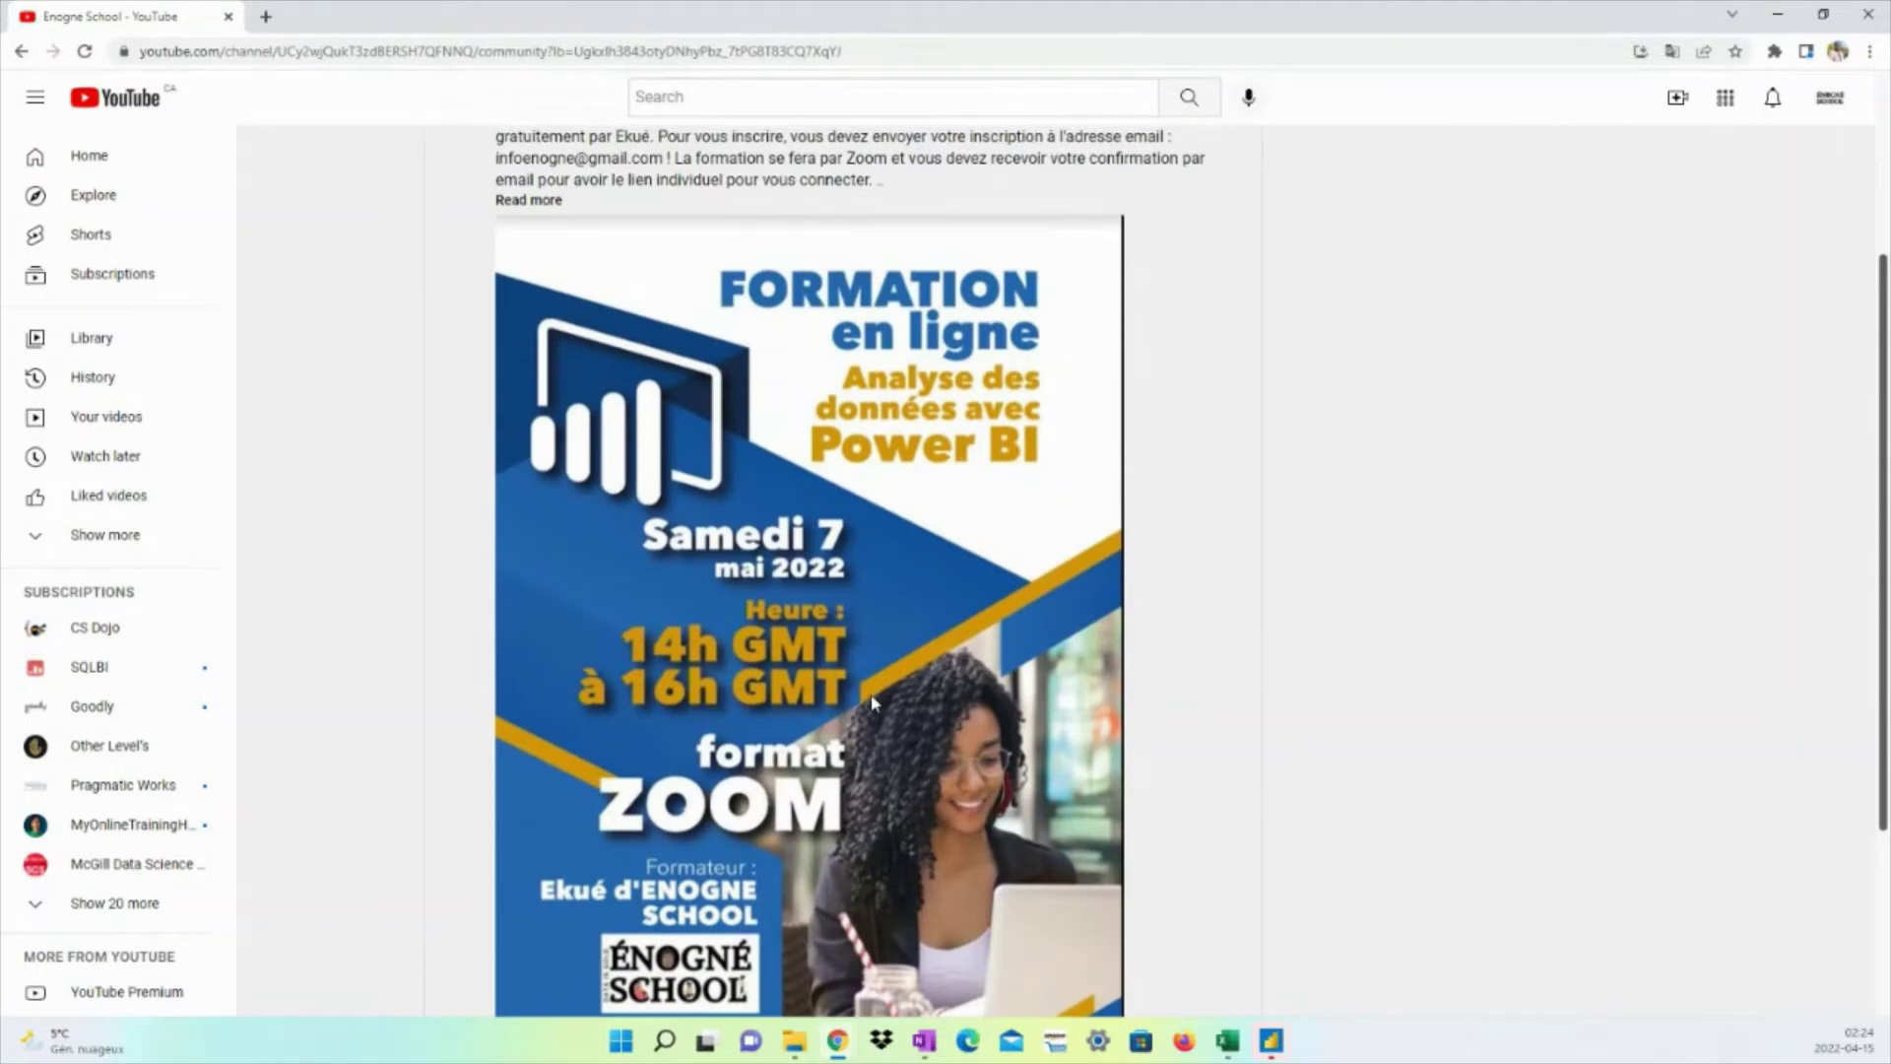
{"action": "scroll", "coordinate": [872, 702], "scroll_direction": "down", "scroll_amount": 3}
{"action": "scroll", "coordinate": [867, 699], "scroll_direction": "up", "scroll_amount": 6}
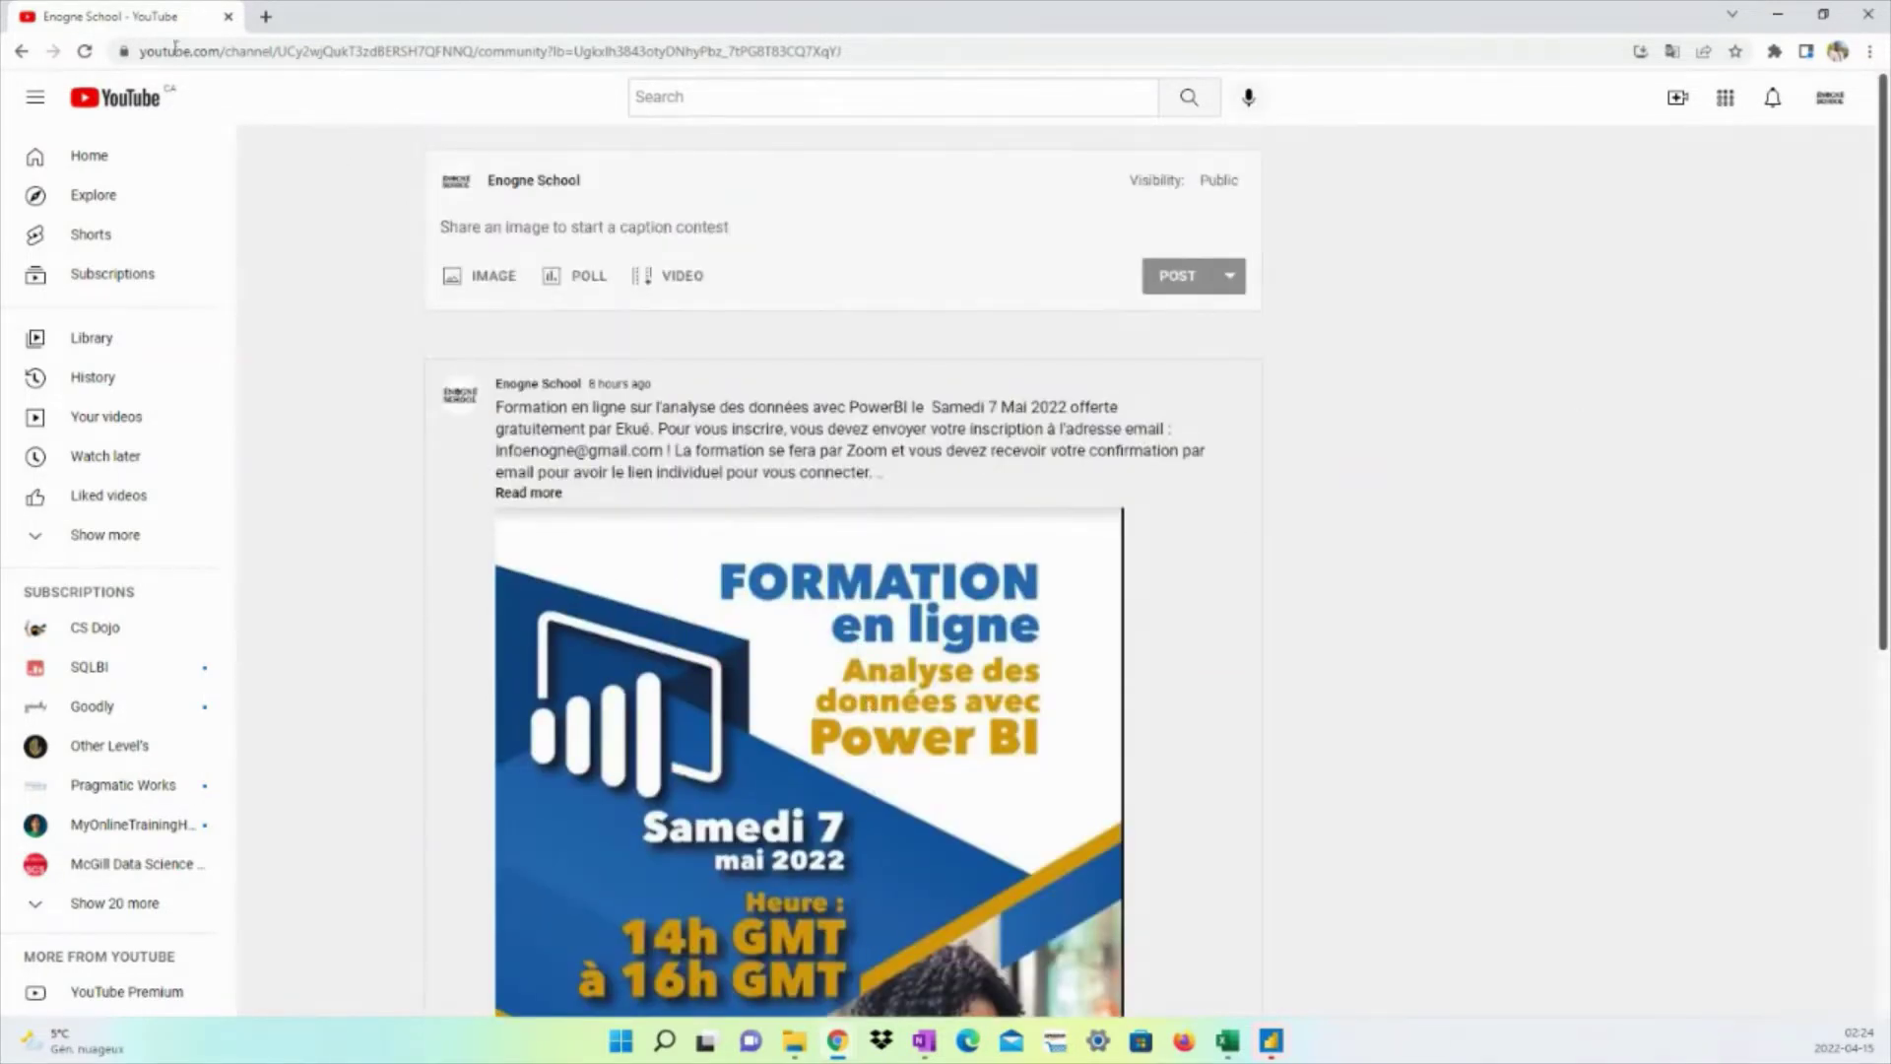
{"action": "left_click_drag", "start_coordinate": [141, 17], "coordinate": [230, 768]}
{"action": "key", "text": "super+Down"}
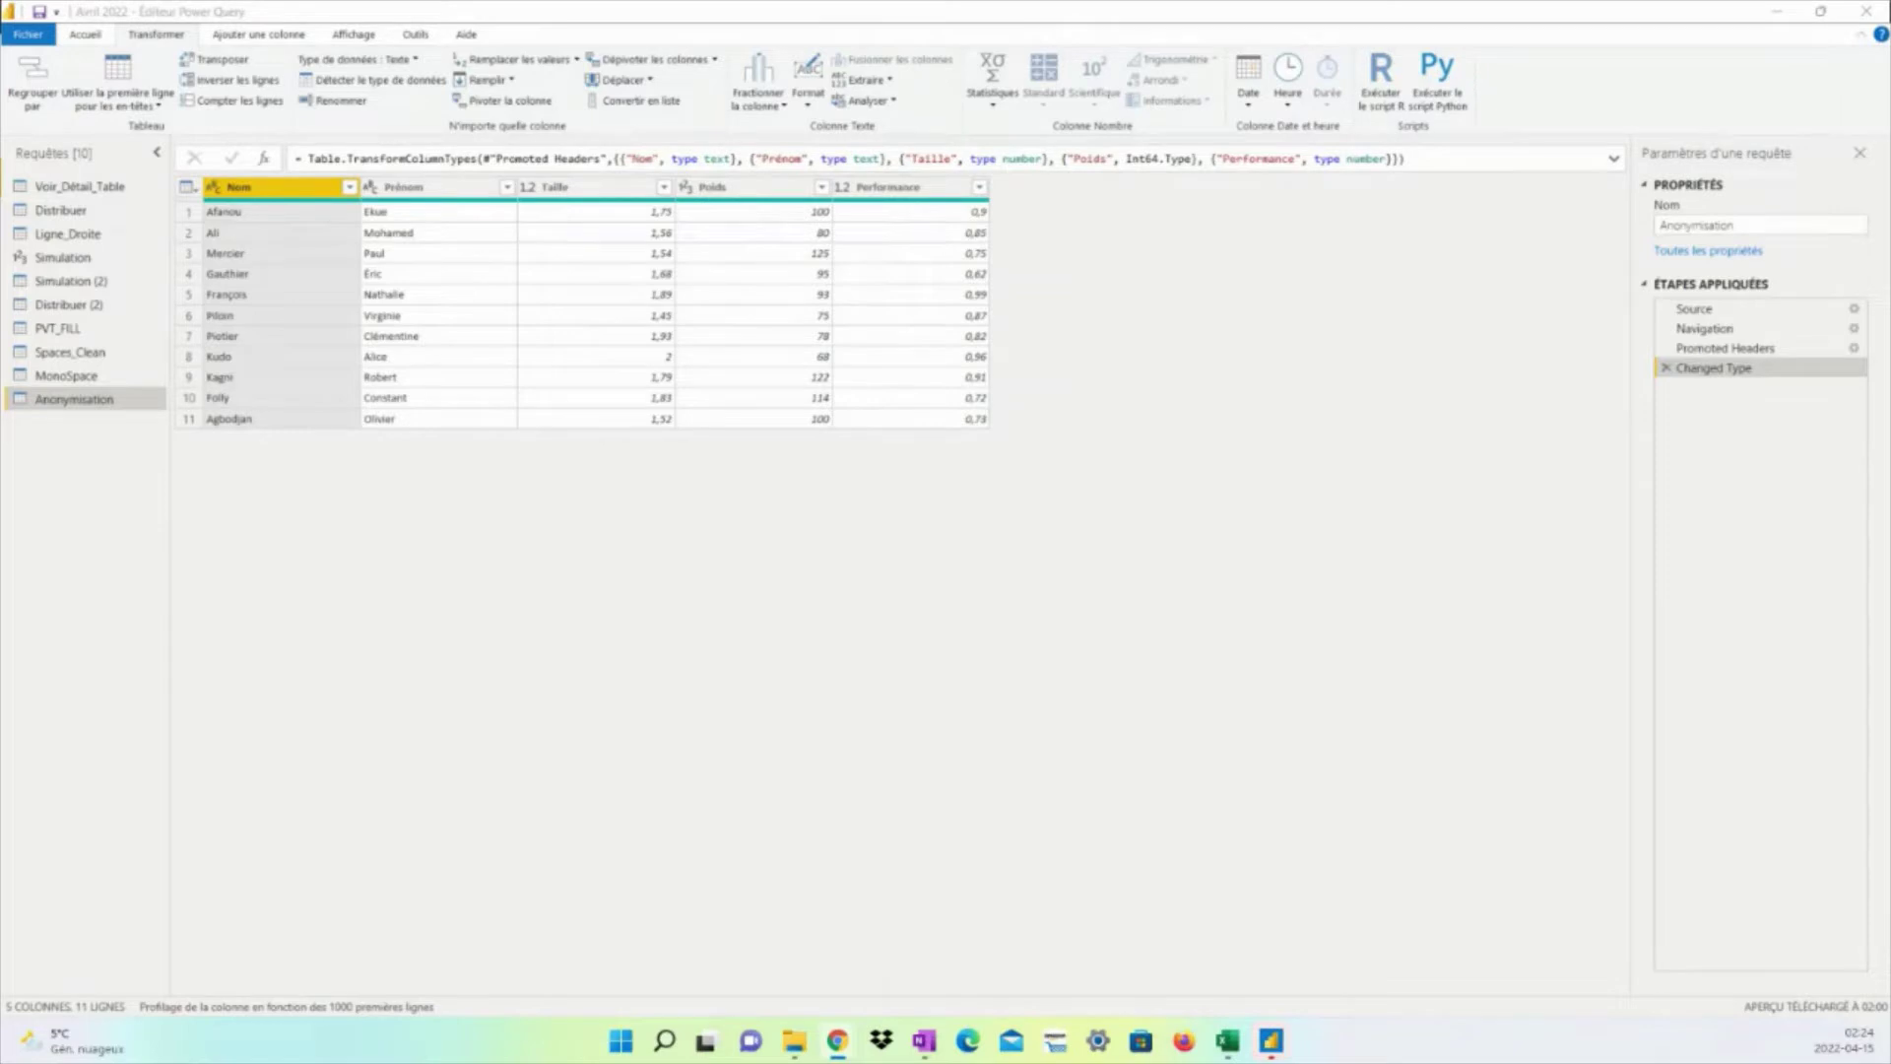
Step: Switch to the Datasource Avril 2022 workbook in Excel and display the Anonymisation sheet
{"action": "left_click", "coordinate": [1227, 1041]}
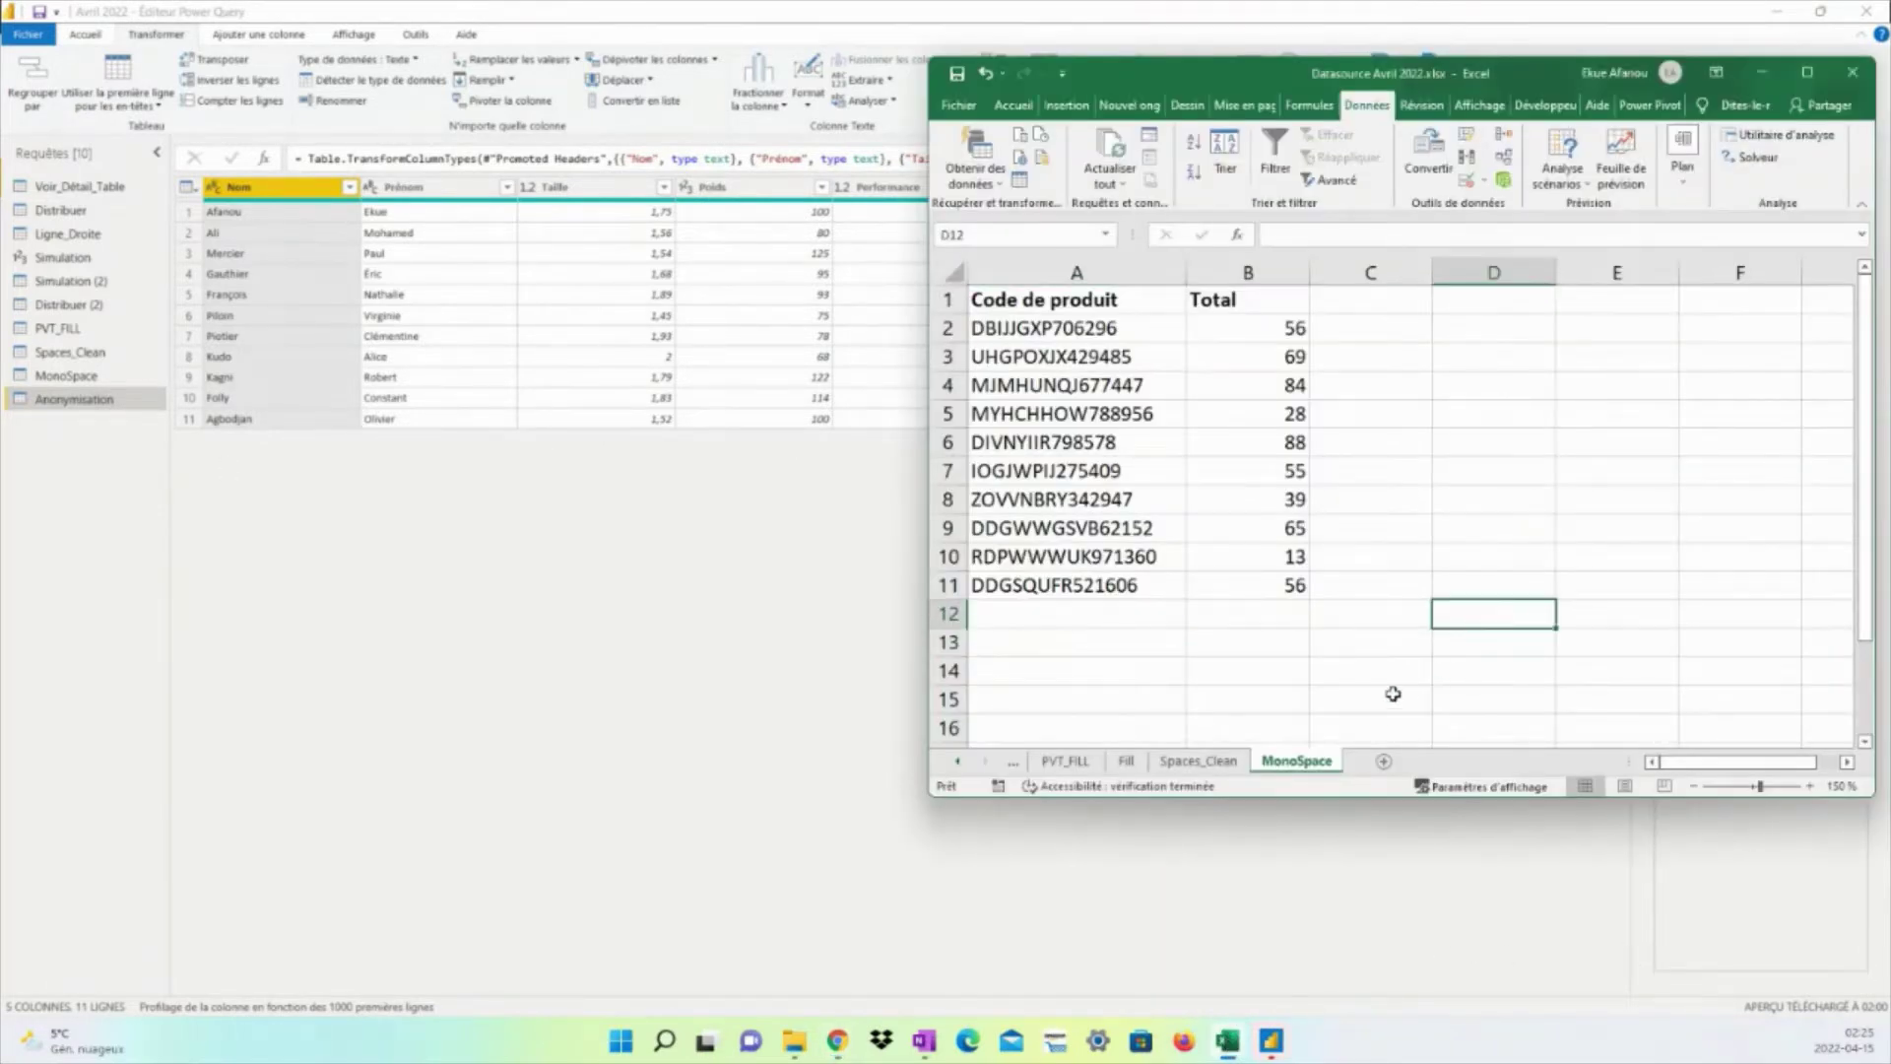
{"action": "left_click", "coordinate": [1198, 762]}
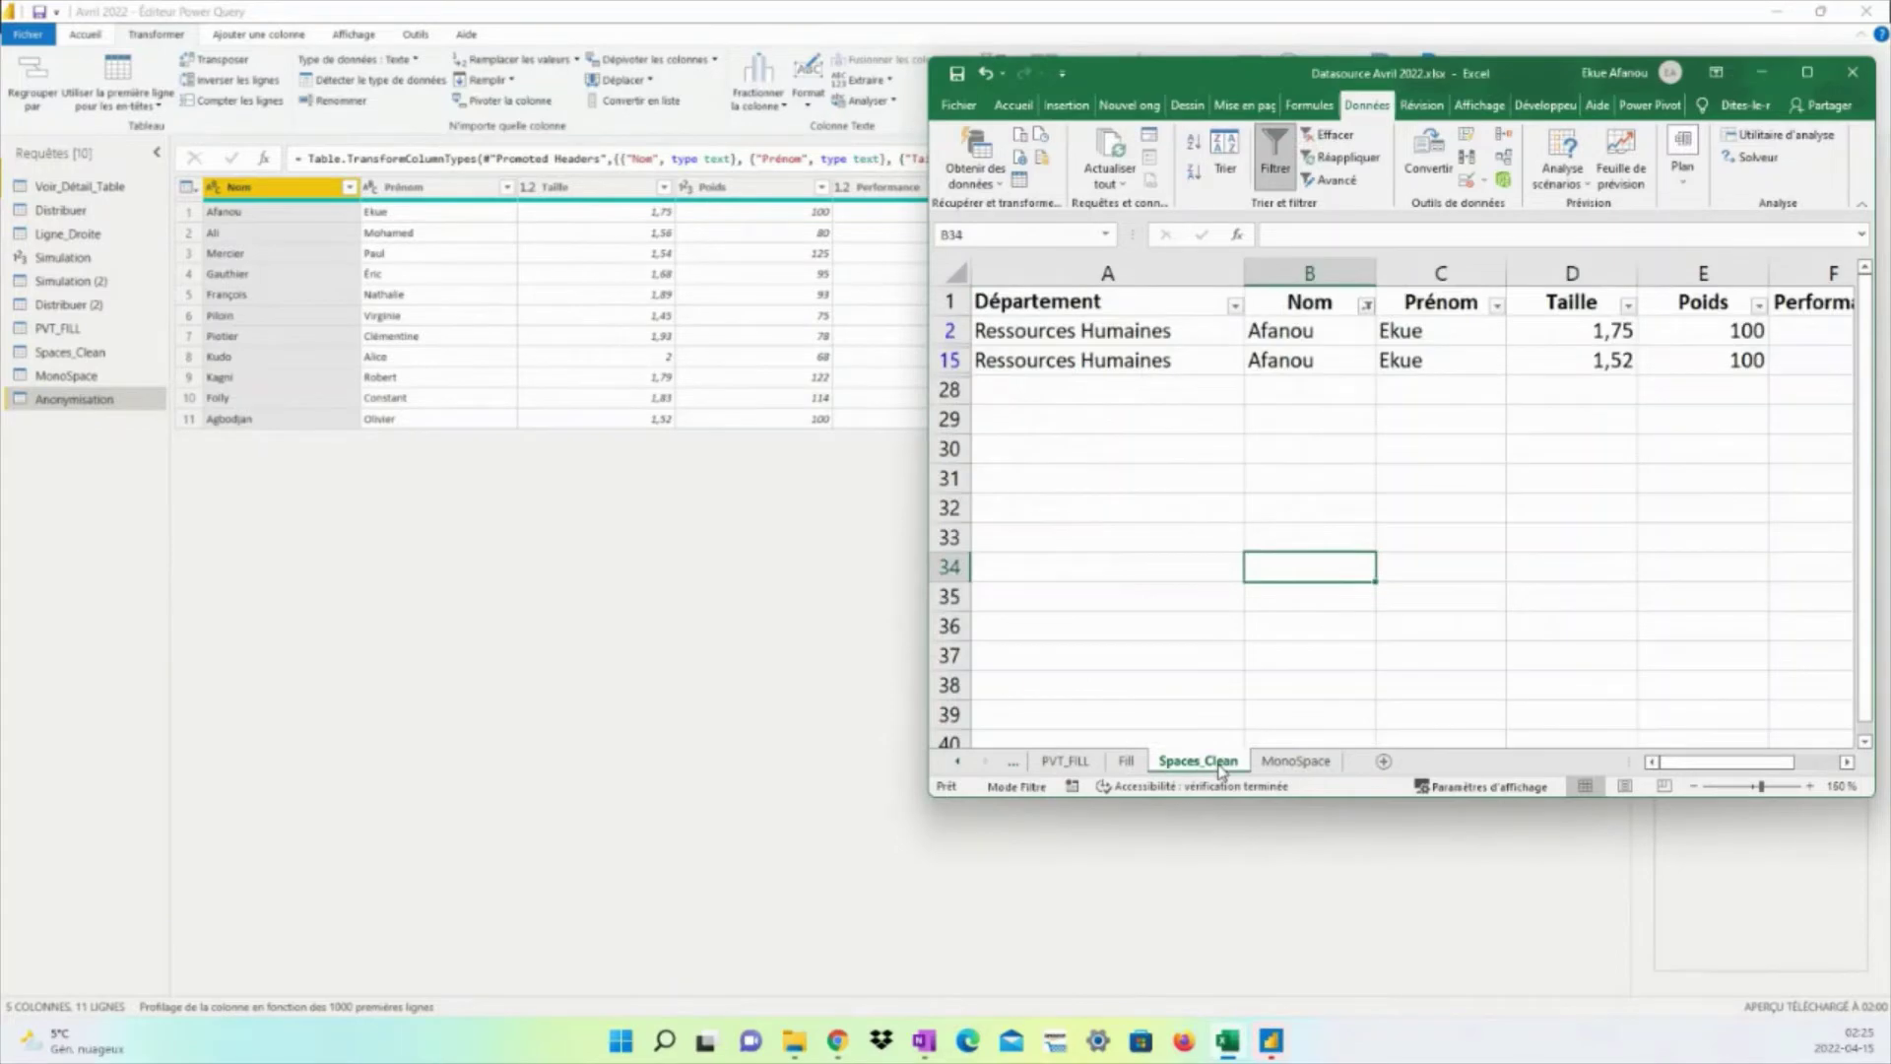
{"action": "left_click", "coordinate": [958, 761]}
{"action": "left_click", "coordinate": [1084, 761]}
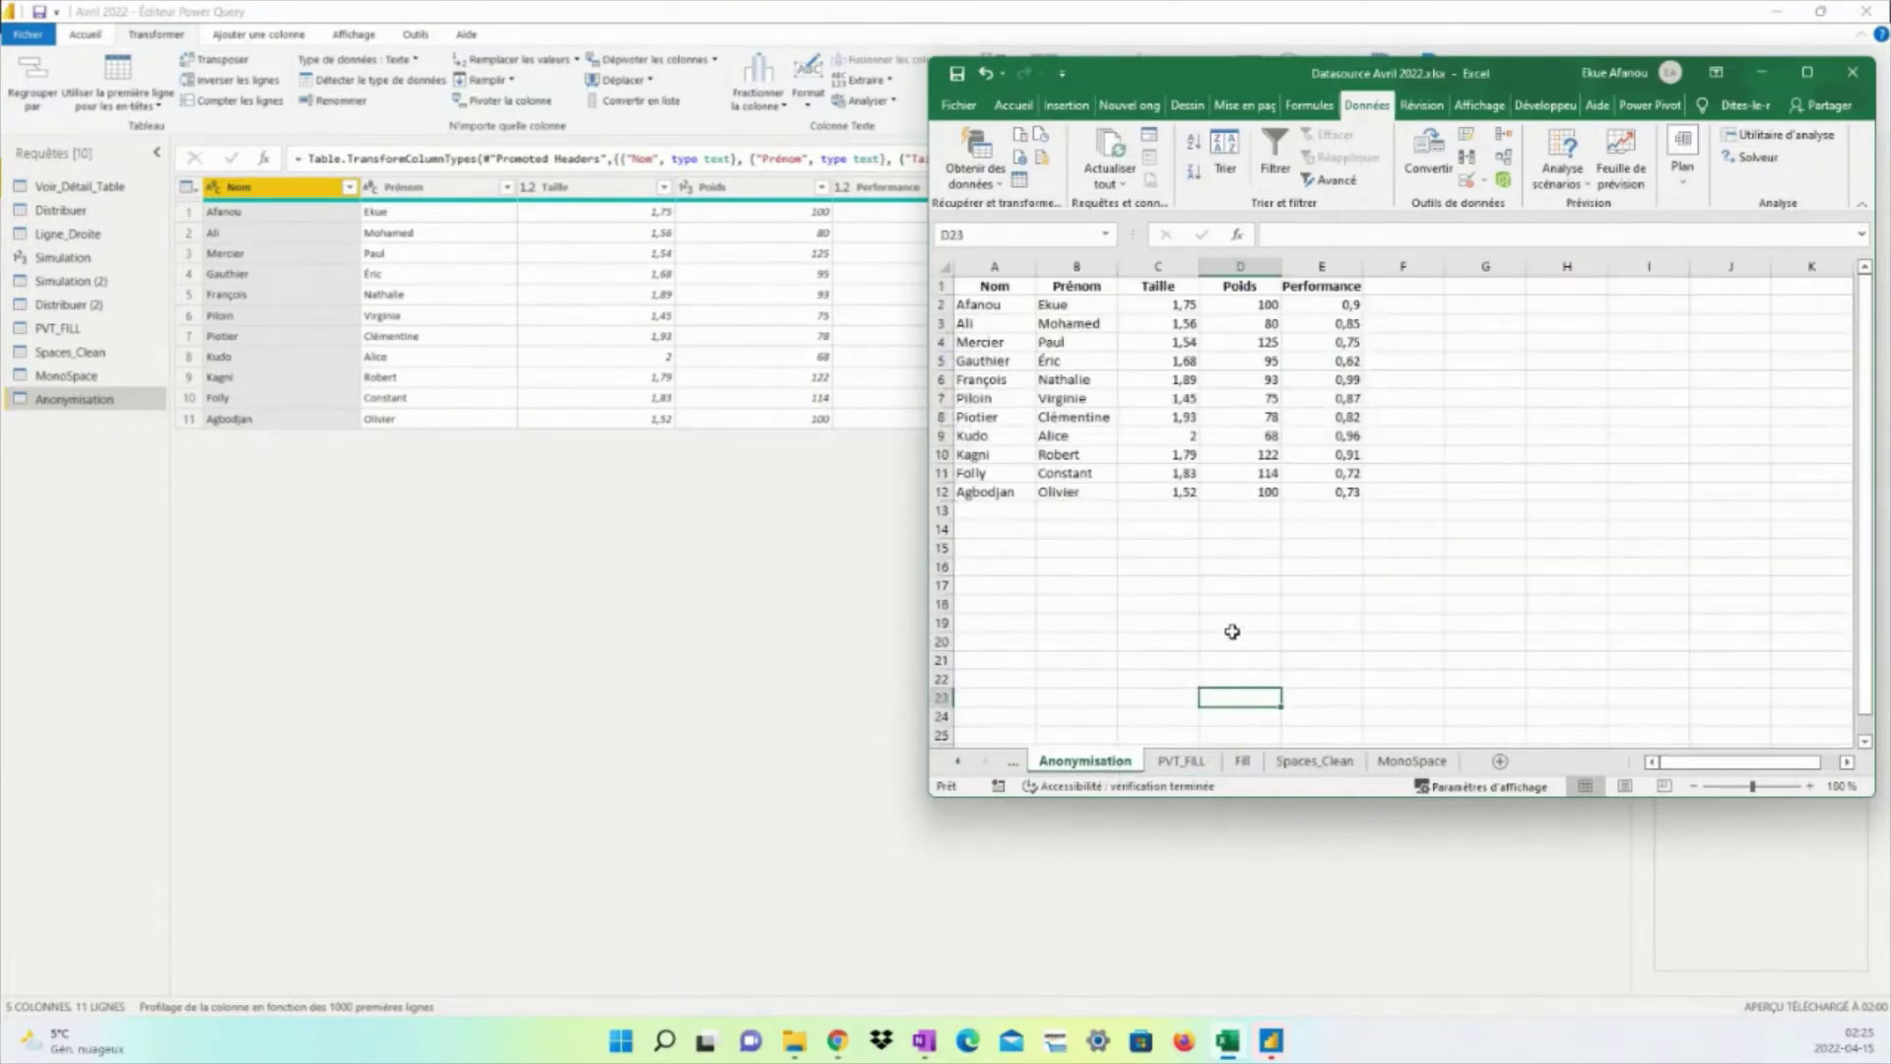
Step: Enlarge the Anonymisation sheet to 160% zoom and examine its table
{"action": "left_click", "coordinate": [1232, 631]}
{"action": "left_click", "coordinate": [1810, 787]}
{"action": "left_click", "coordinate": [1809, 786]}
{"action": "left_click", "coordinate": [1810, 786]}
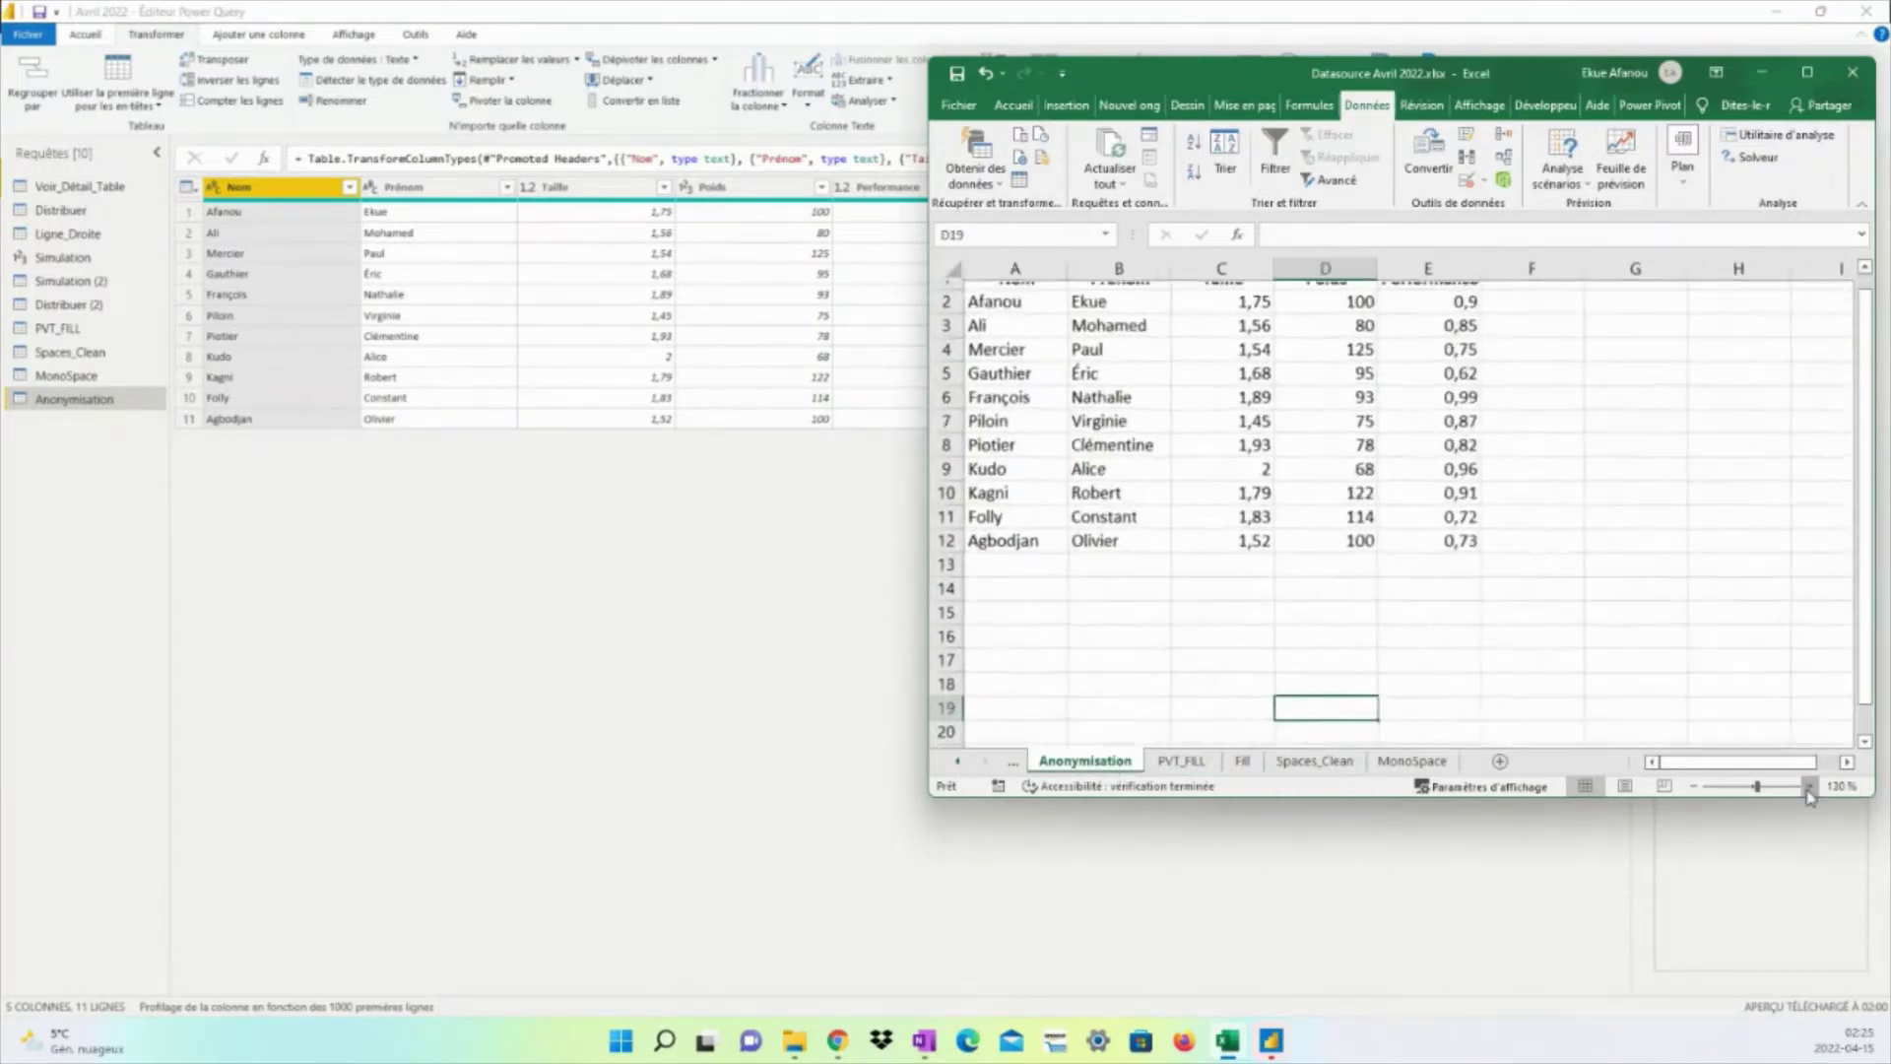
{"action": "left_click", "coordinate": [1810, 786]}
{"action": "scroll", "coordinate": [1435, 621], "scroll_direction": "up", "scroll_amount": 1}
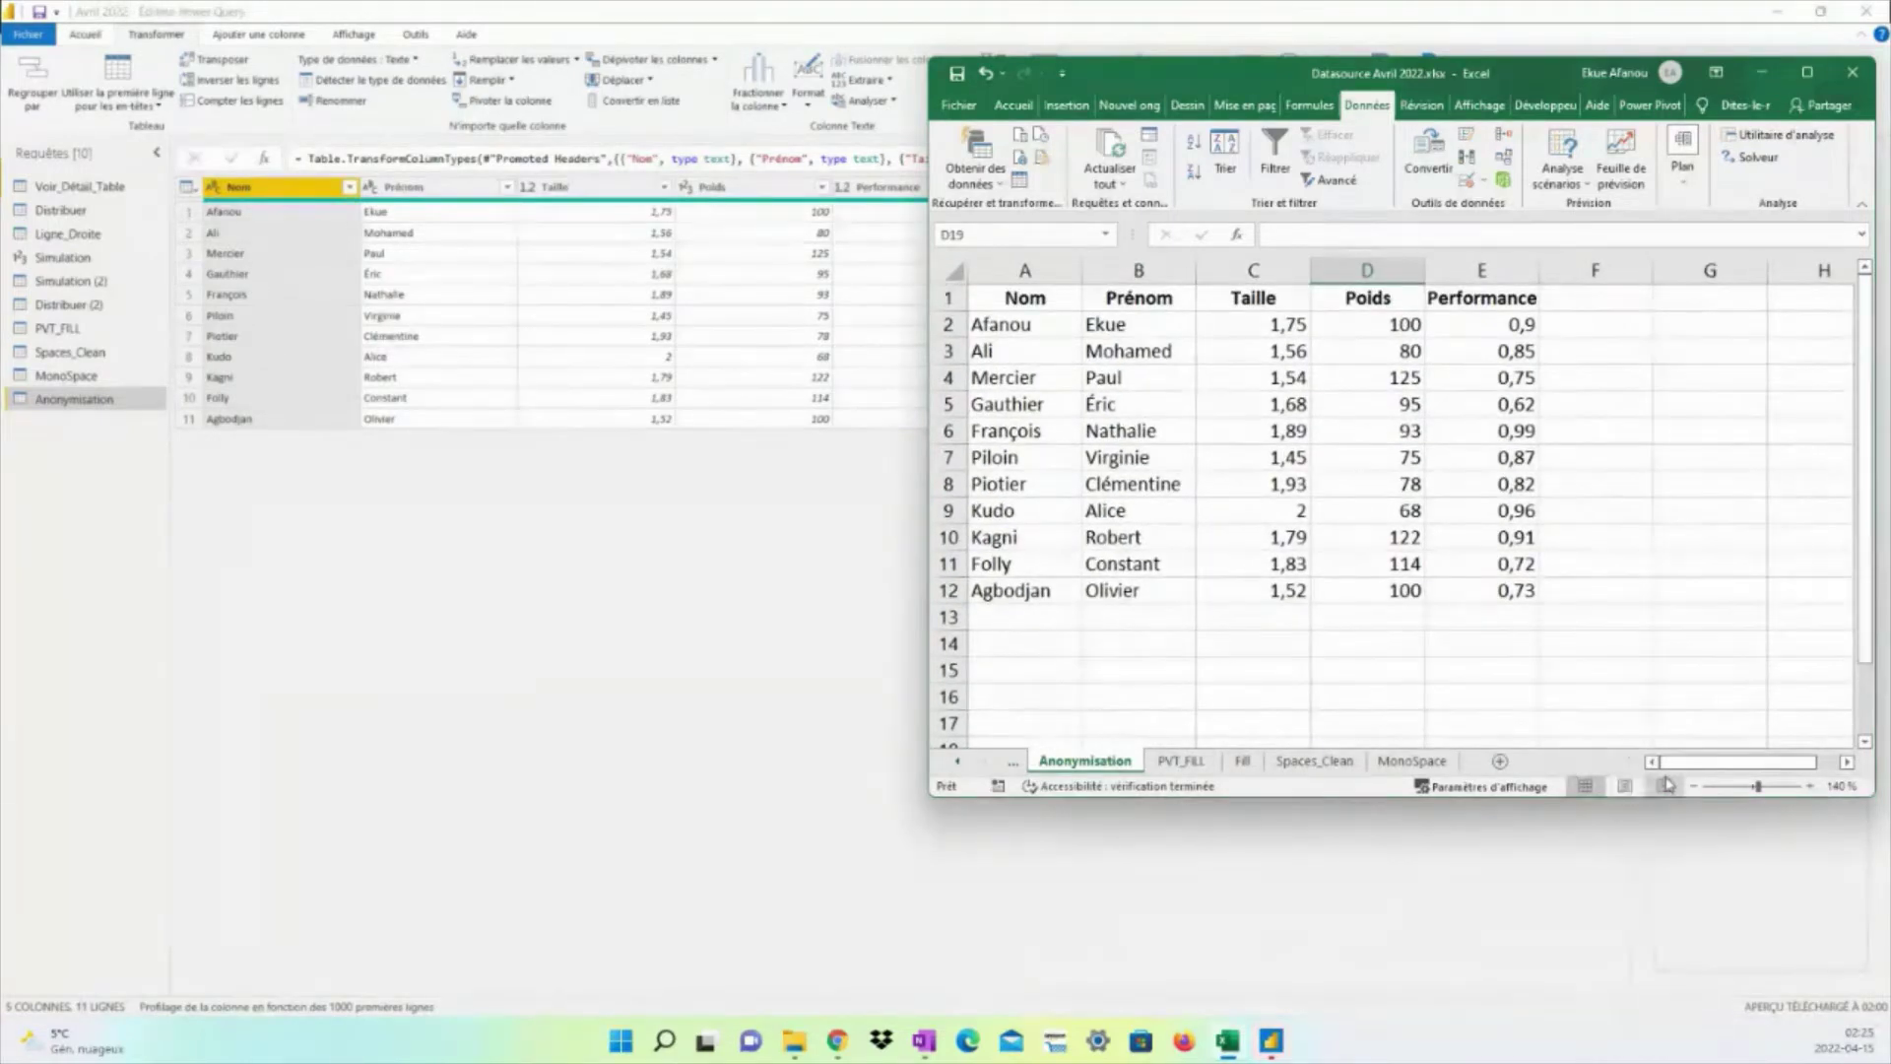
{"action": "left_click", "coordinate": [1448, 666]}
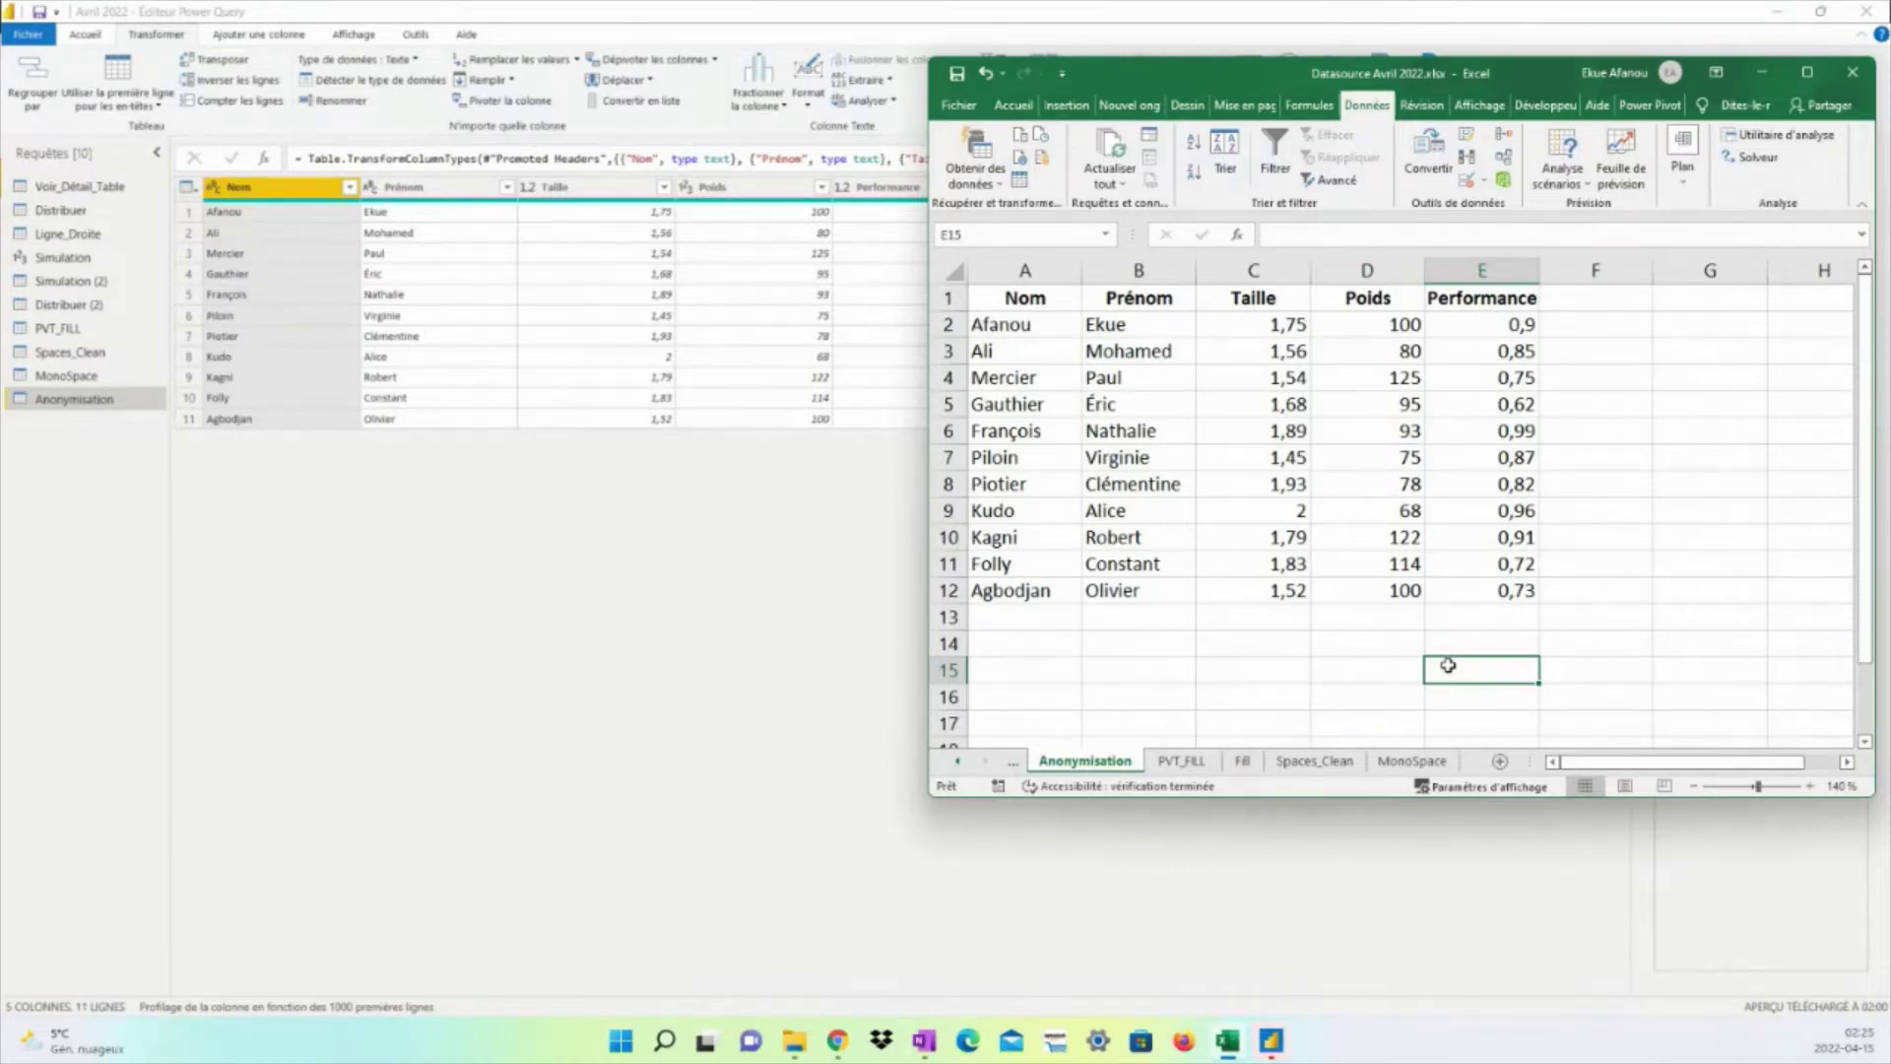
{"action": "left_click", "coordinate": [1811, 787]}
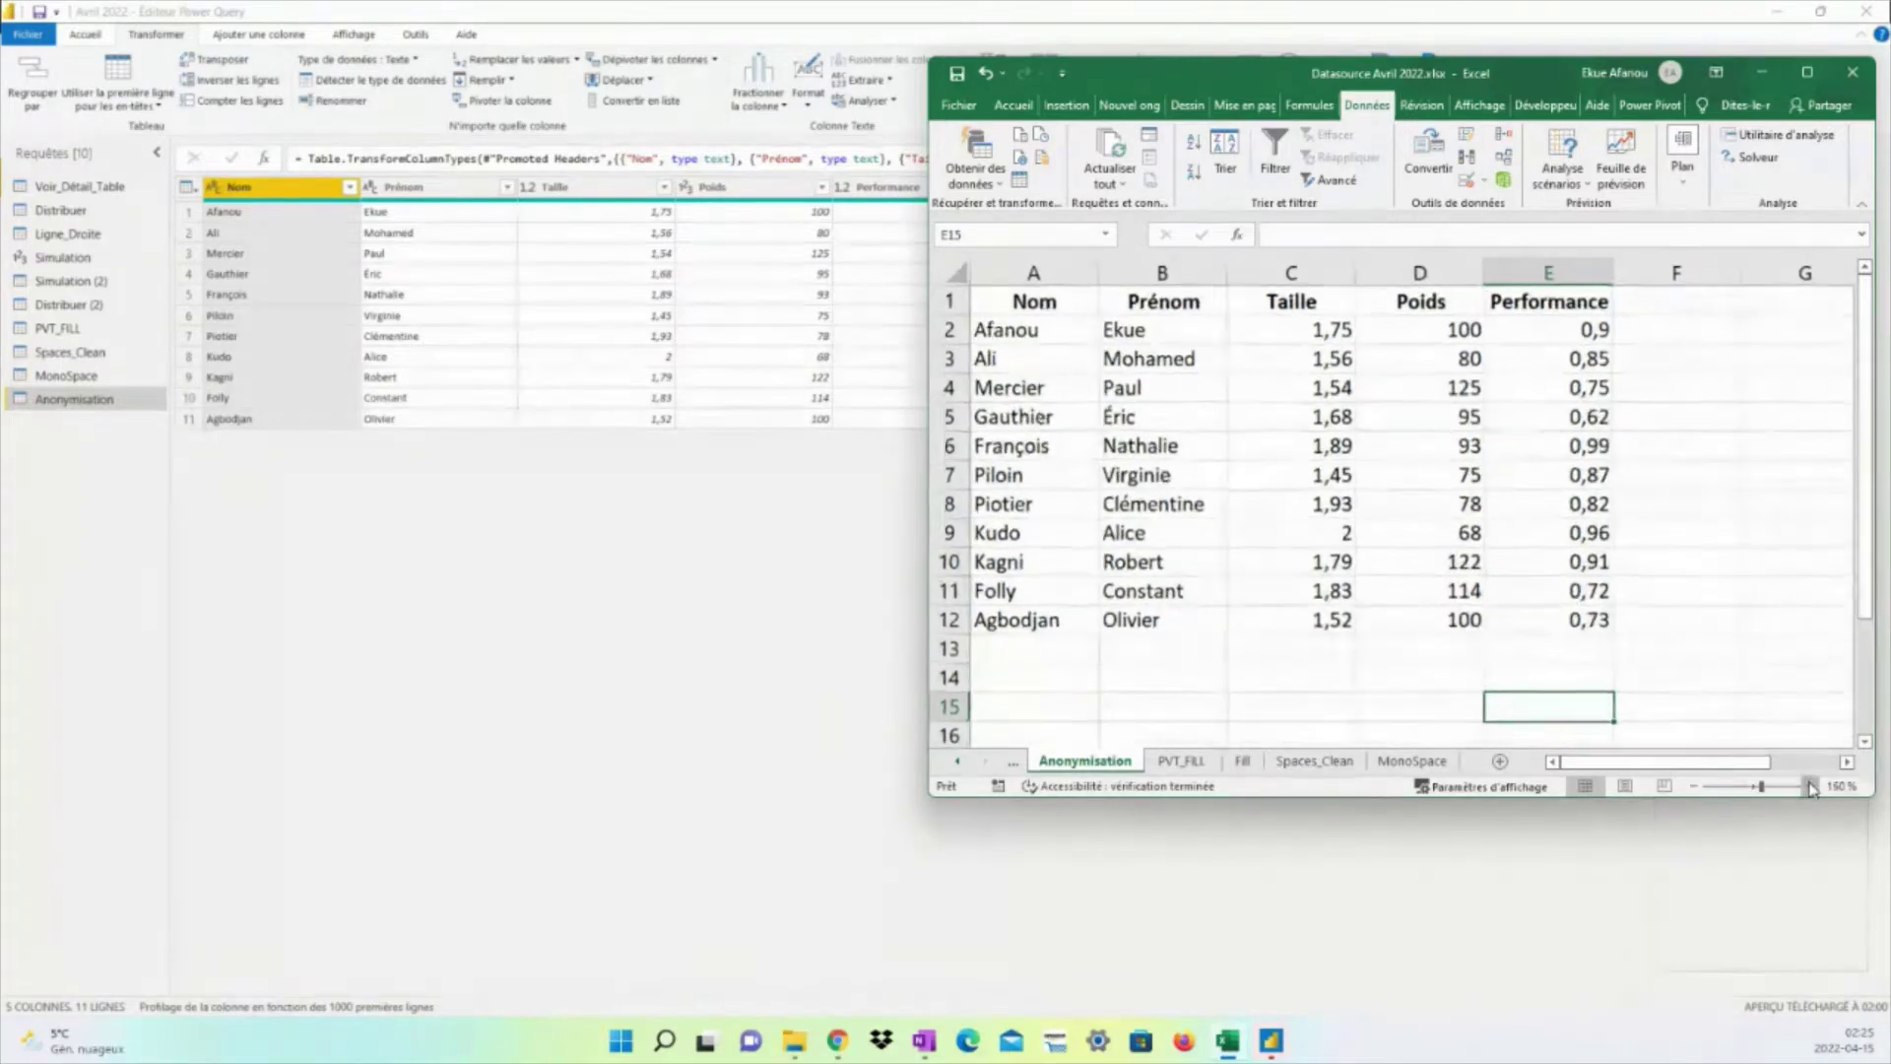
{"action": "left_click", "coordinate": [1811, 786]}
{"action": "left_click", "coordinate": [1301, 707]}
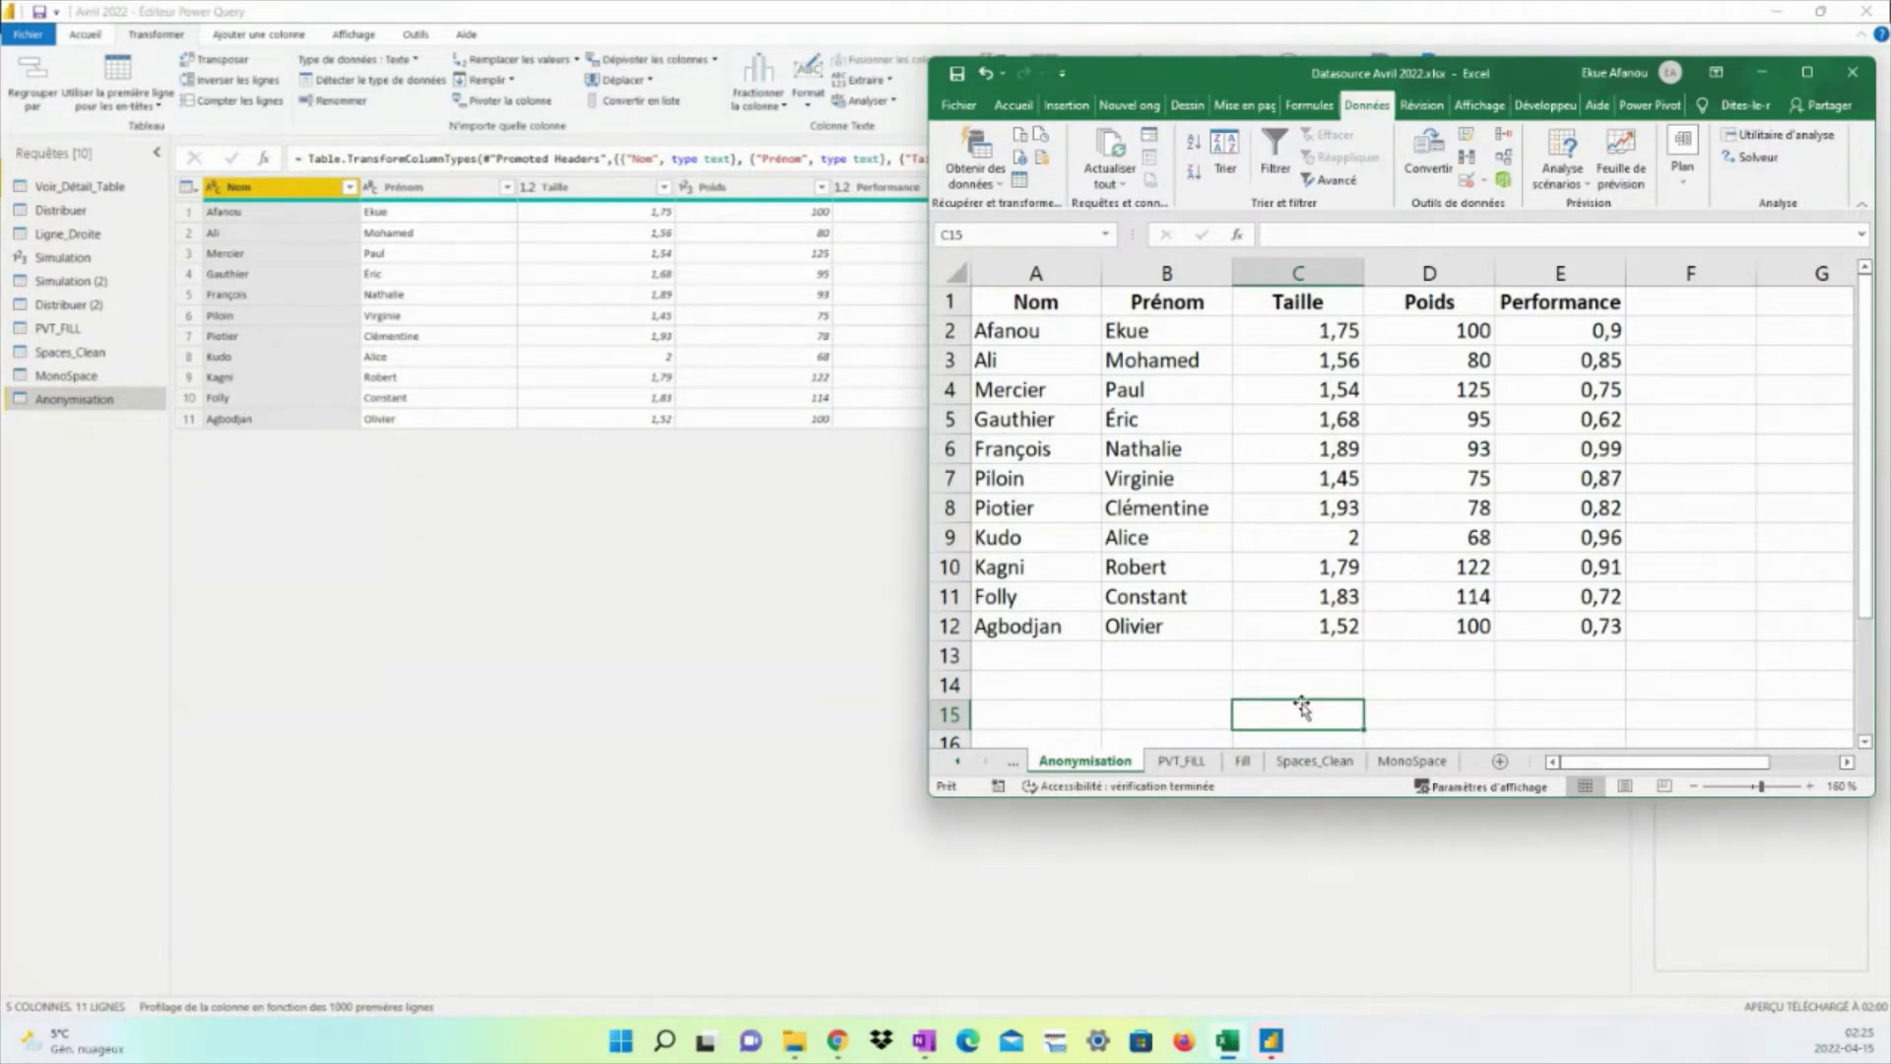
Step: Switch to Power BI Desktop, examine the Anonymisation table in Data view, and return to the Power Query Editor
{"action": "left_click", "coordinate": [492, 639]}
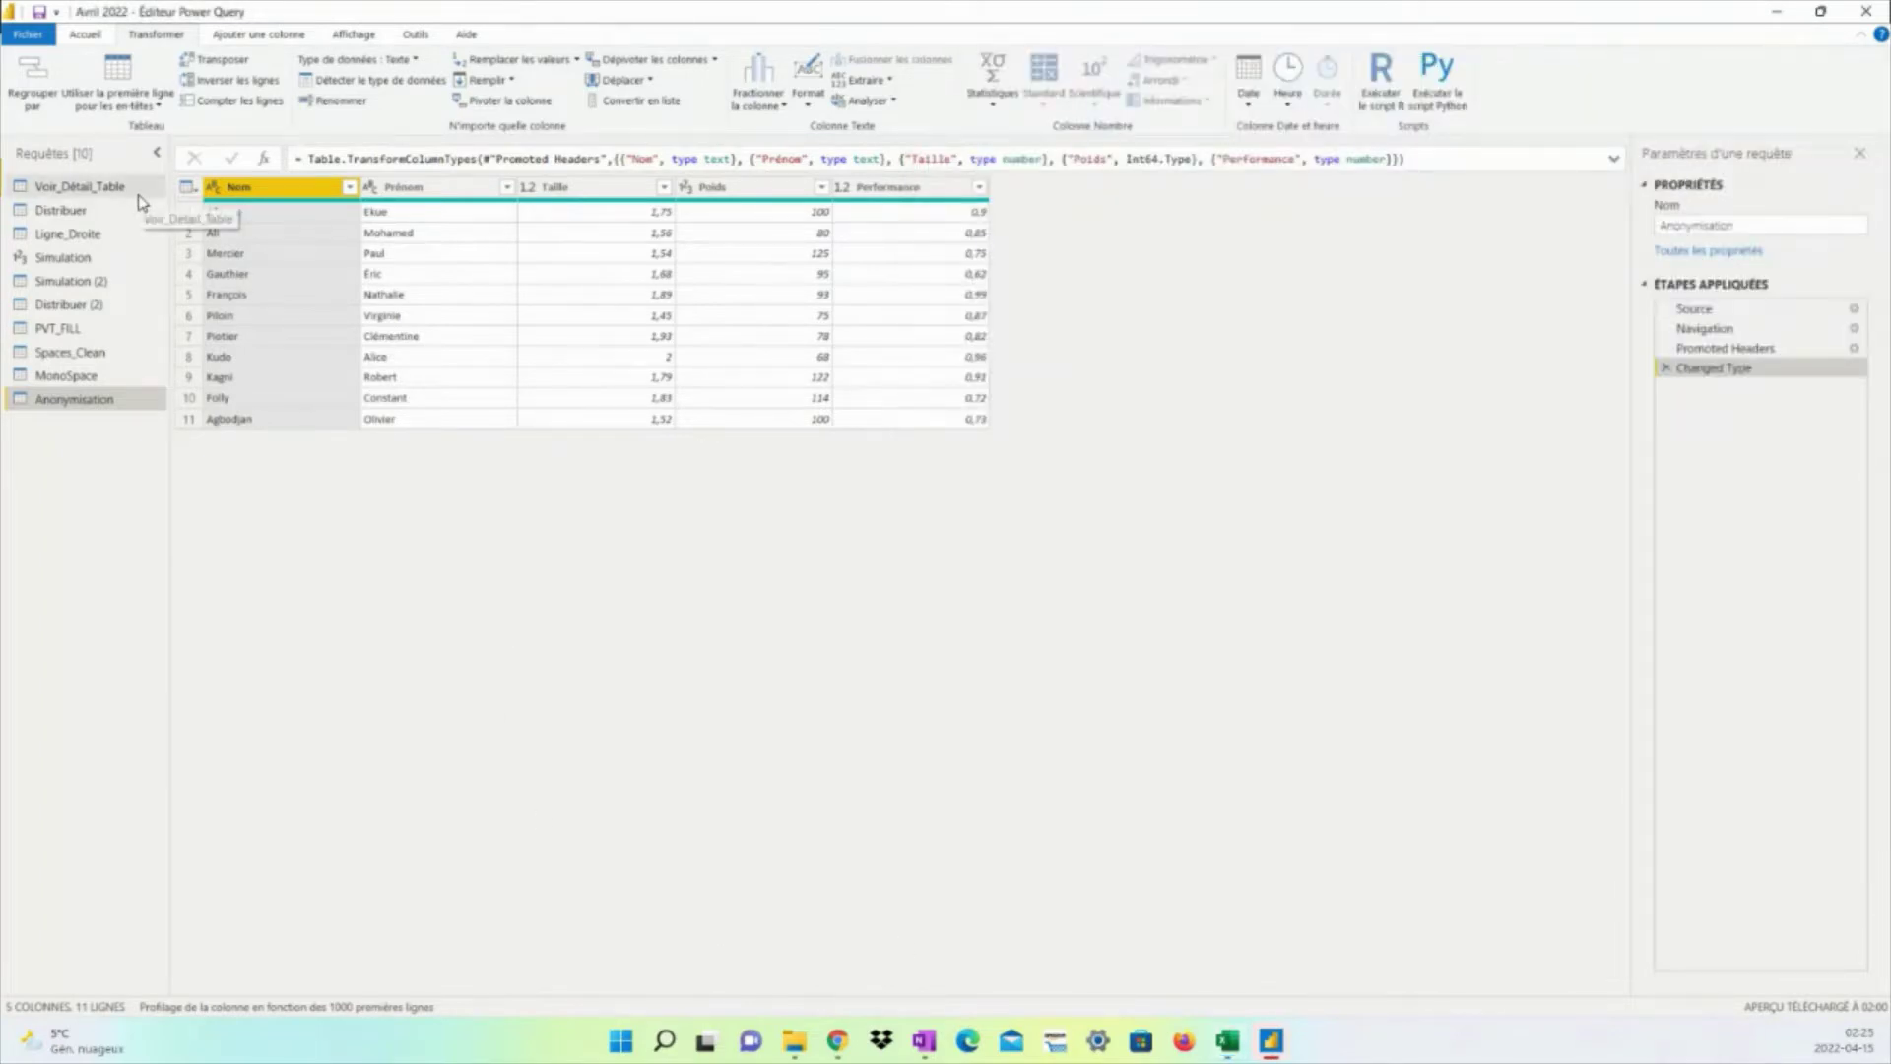
{"action": "left_click", "coordinate": [91, 37]}
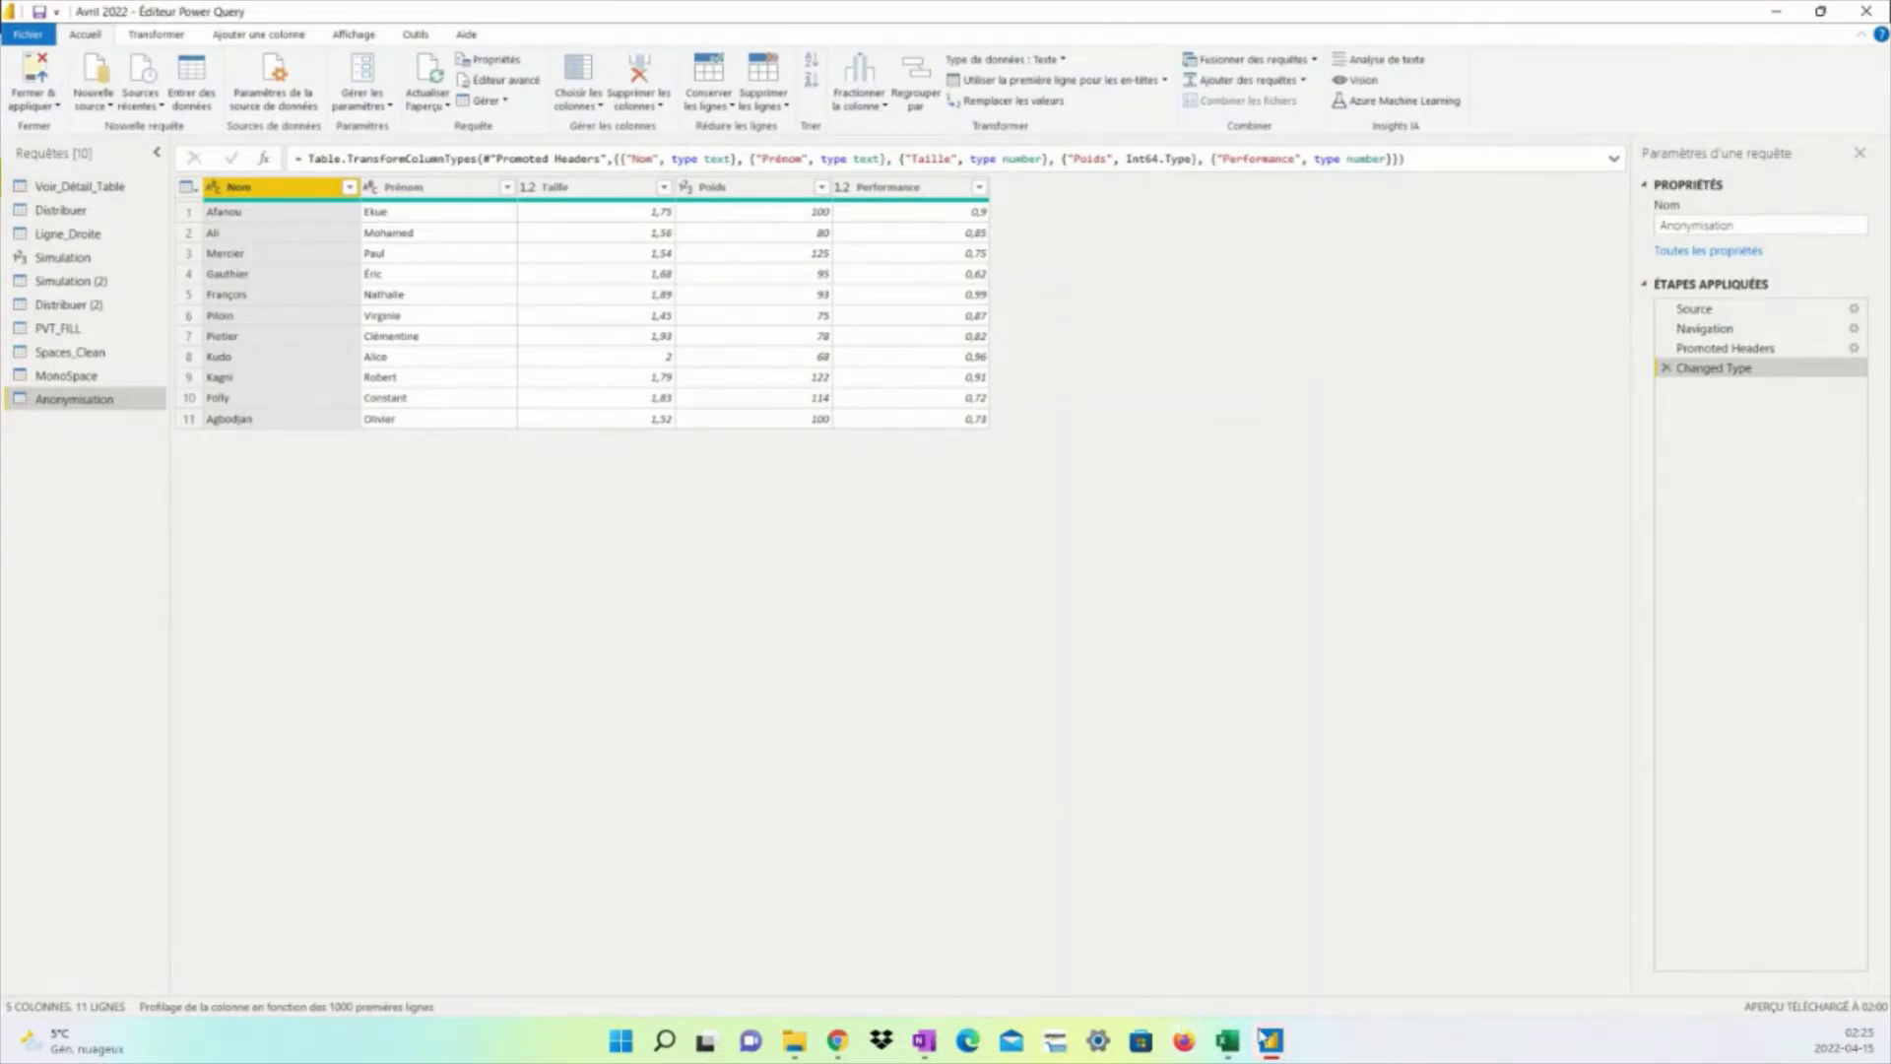
{"action": "mouse_move", "coordinate": [1271, 1040]}
{"action": "left_click", "coordinate": [1220, 961]}
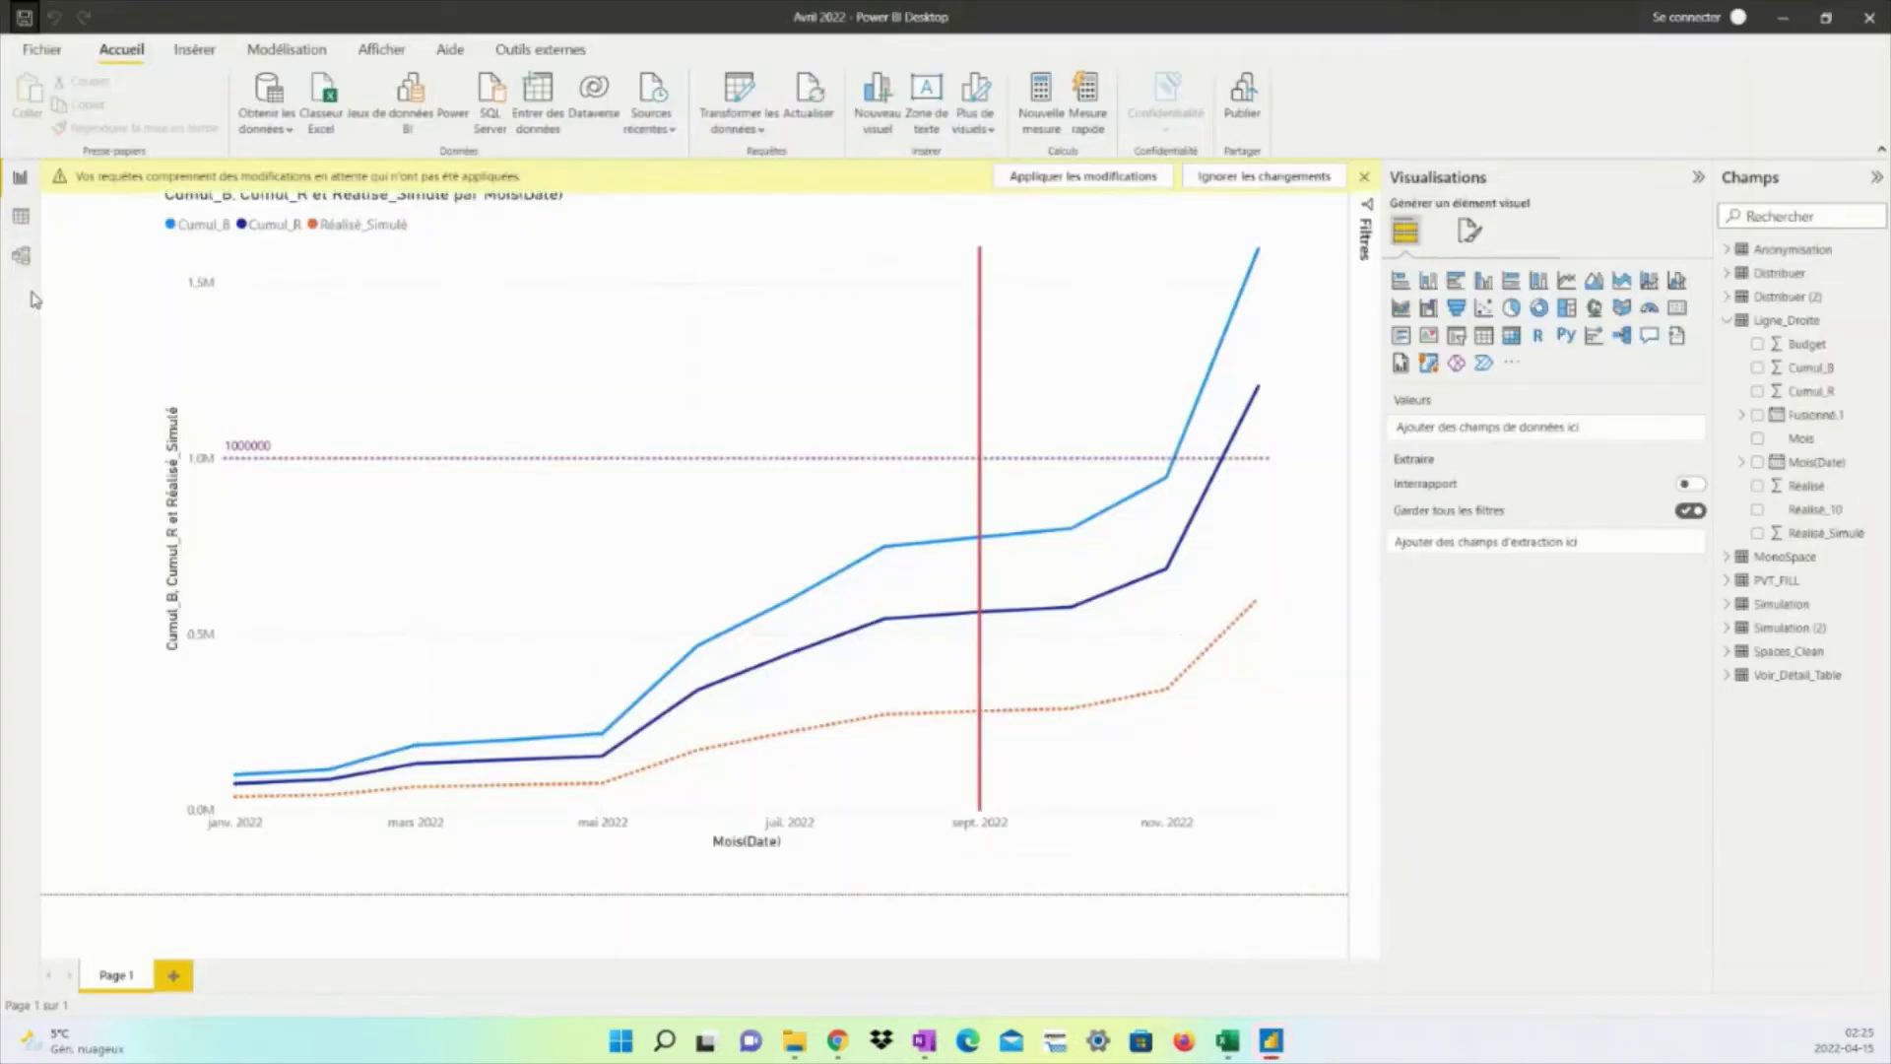
{"action": "left_click", "coordinate": [20, 216]}
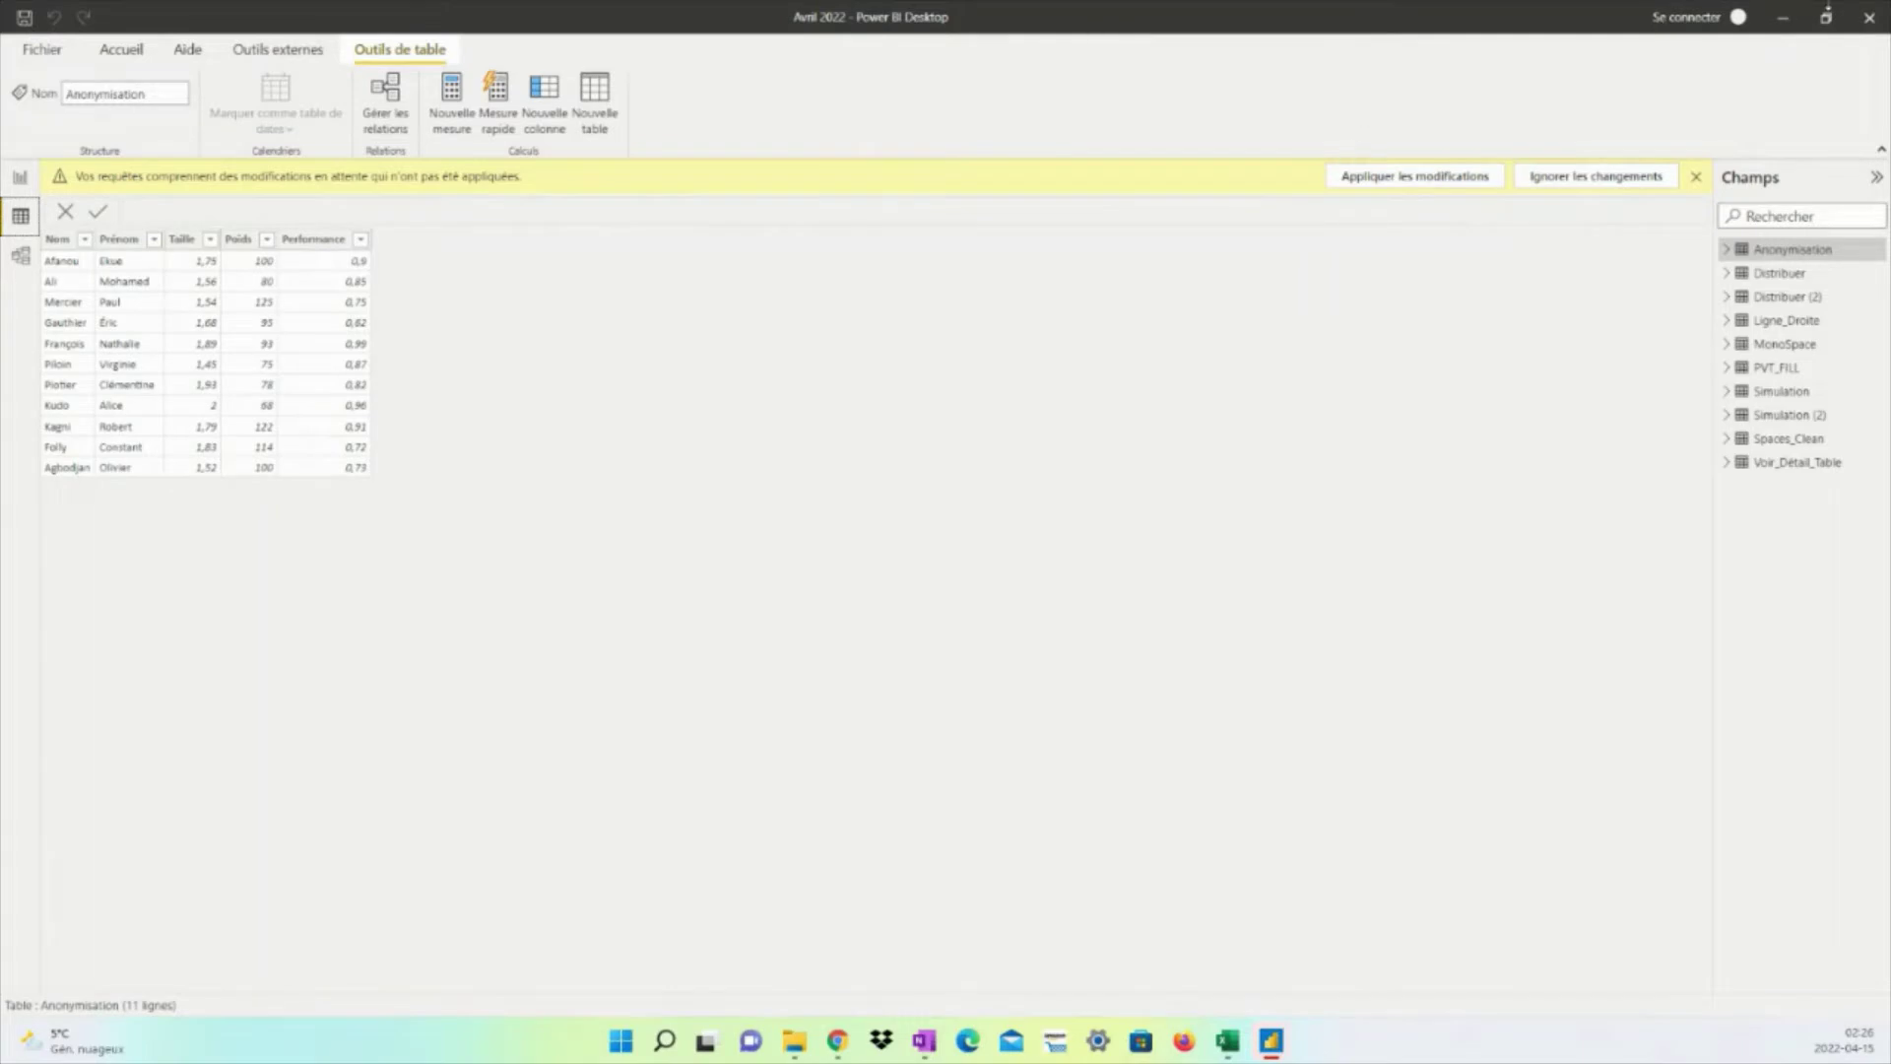
{"action": "left_click", "coordinate": [1785, 36]}
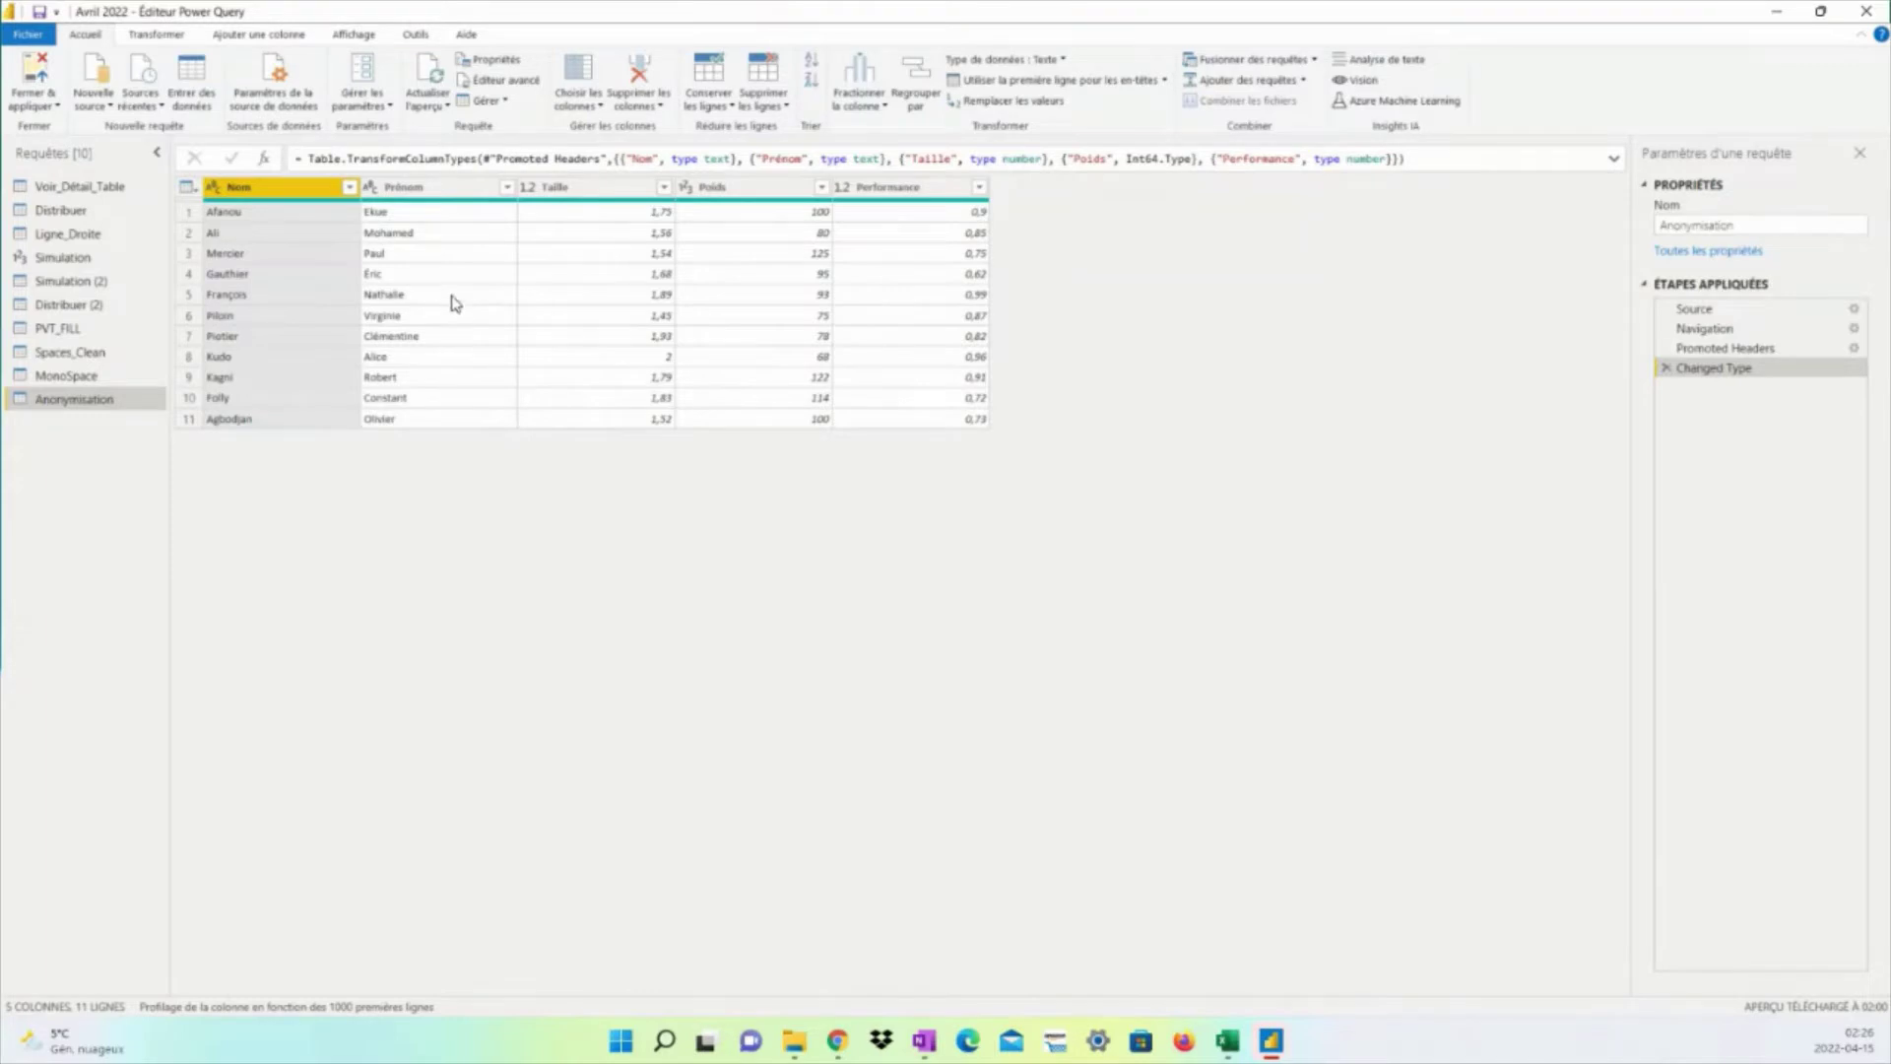
Step: Select the Nom and Prénom columns together in the Anonymisation query
{"action": "left_click", "coordinate": [402, 189]}
{"action": "left_click", "coordinate": [295, 190]}
{"action": "left_click", "coordinate": [401, 195]}
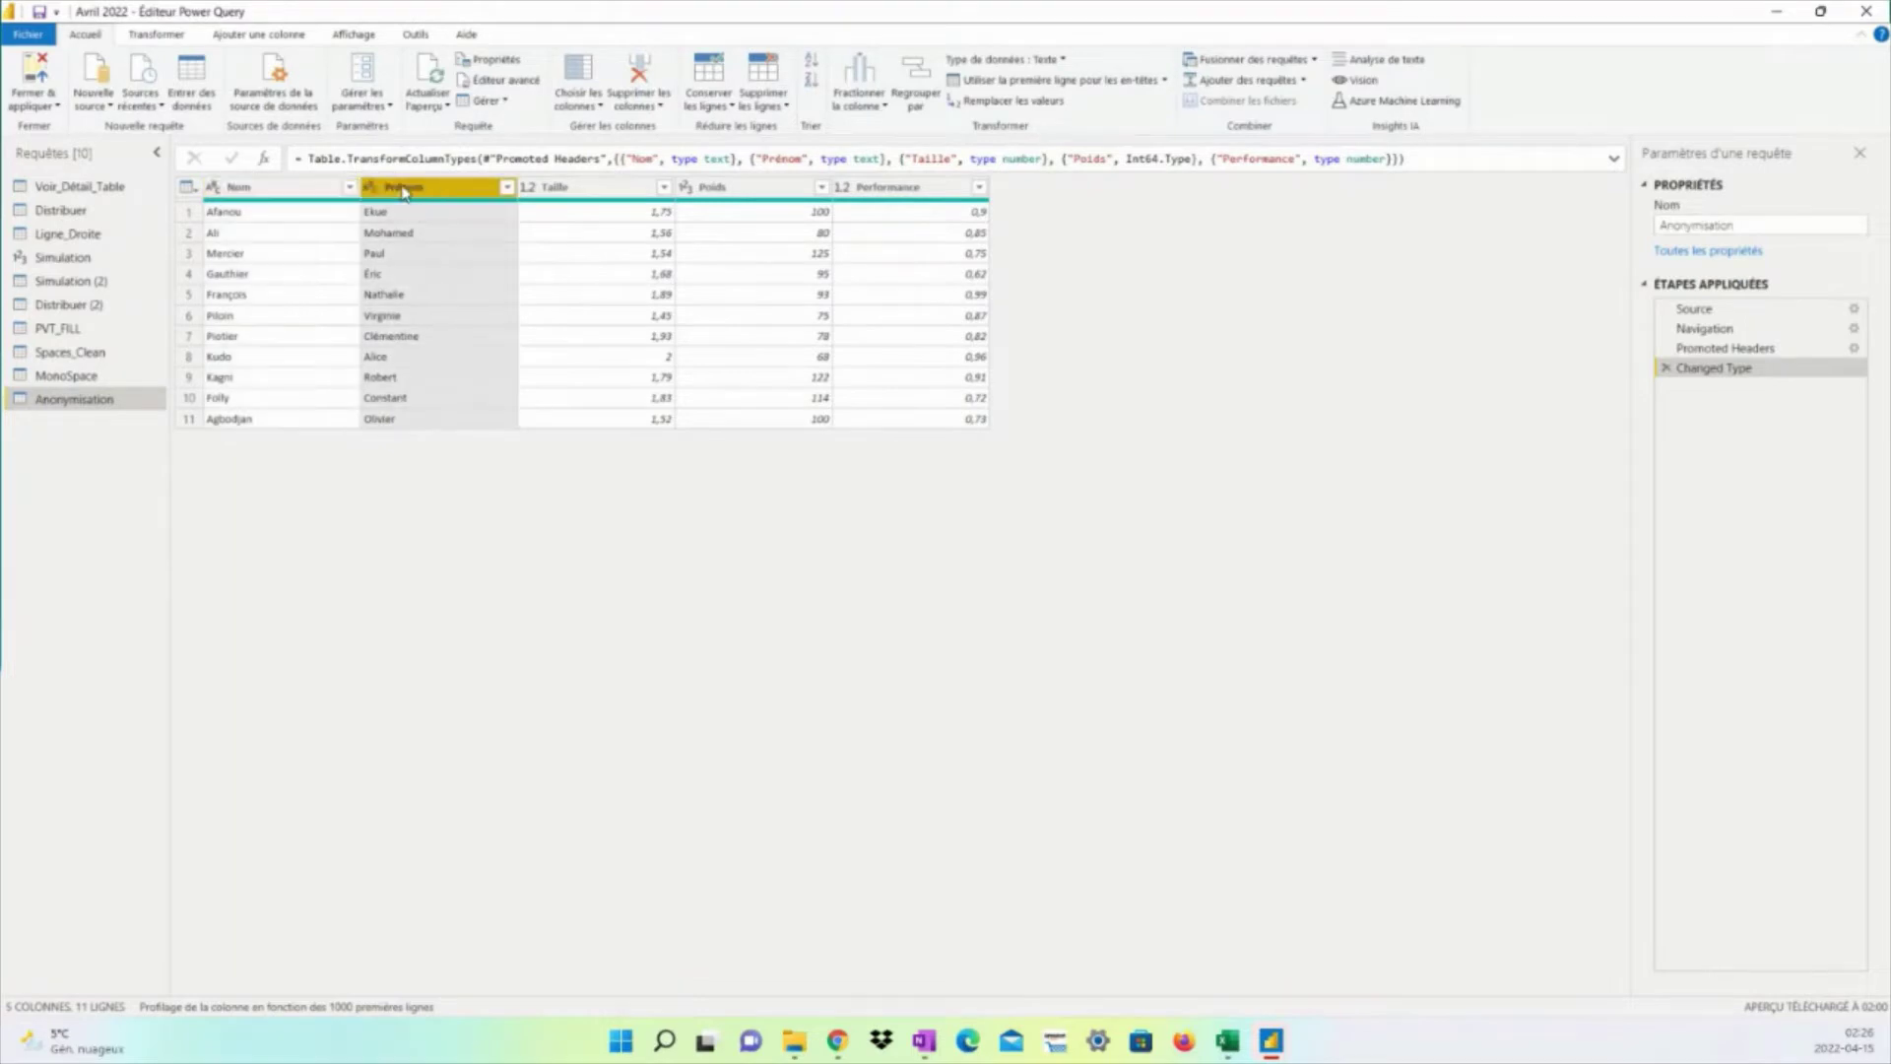
{"action": "left_click", "coordinate": [305, 192]}
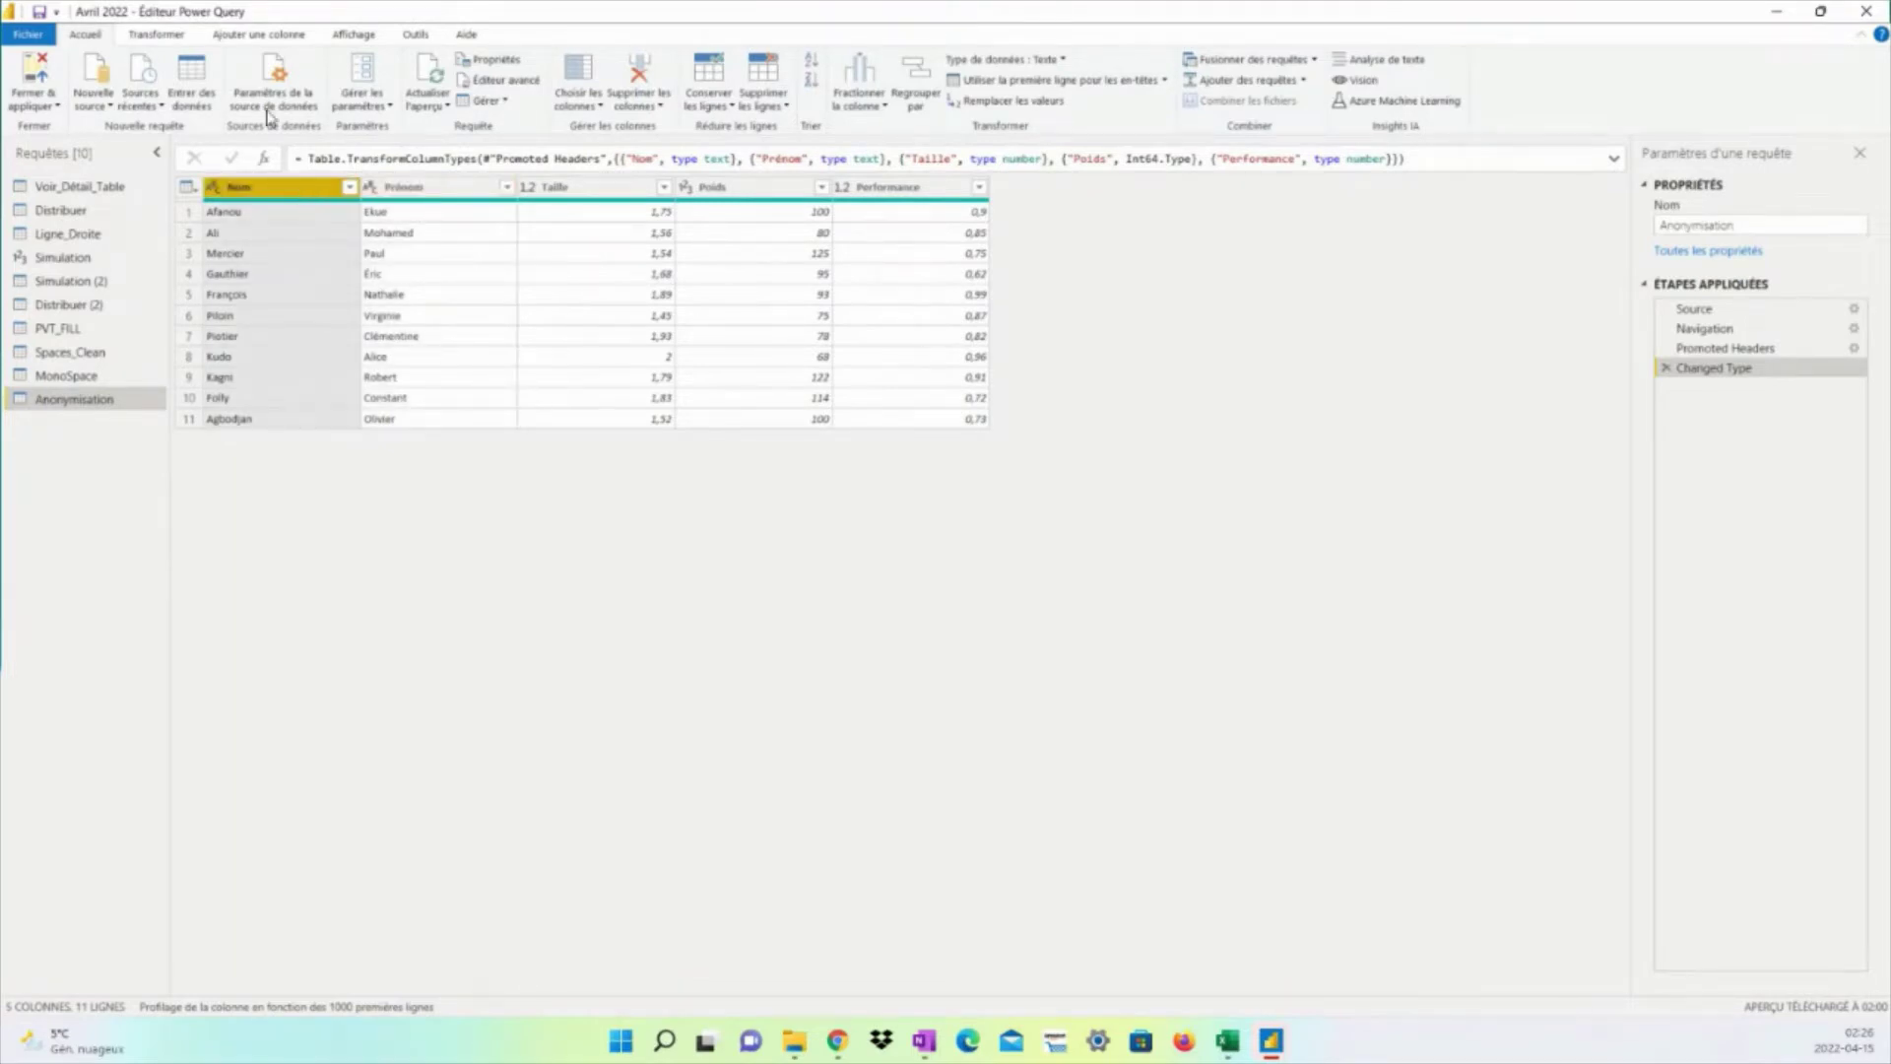
{"action": "left_click", "coordinate": [157, 37]}
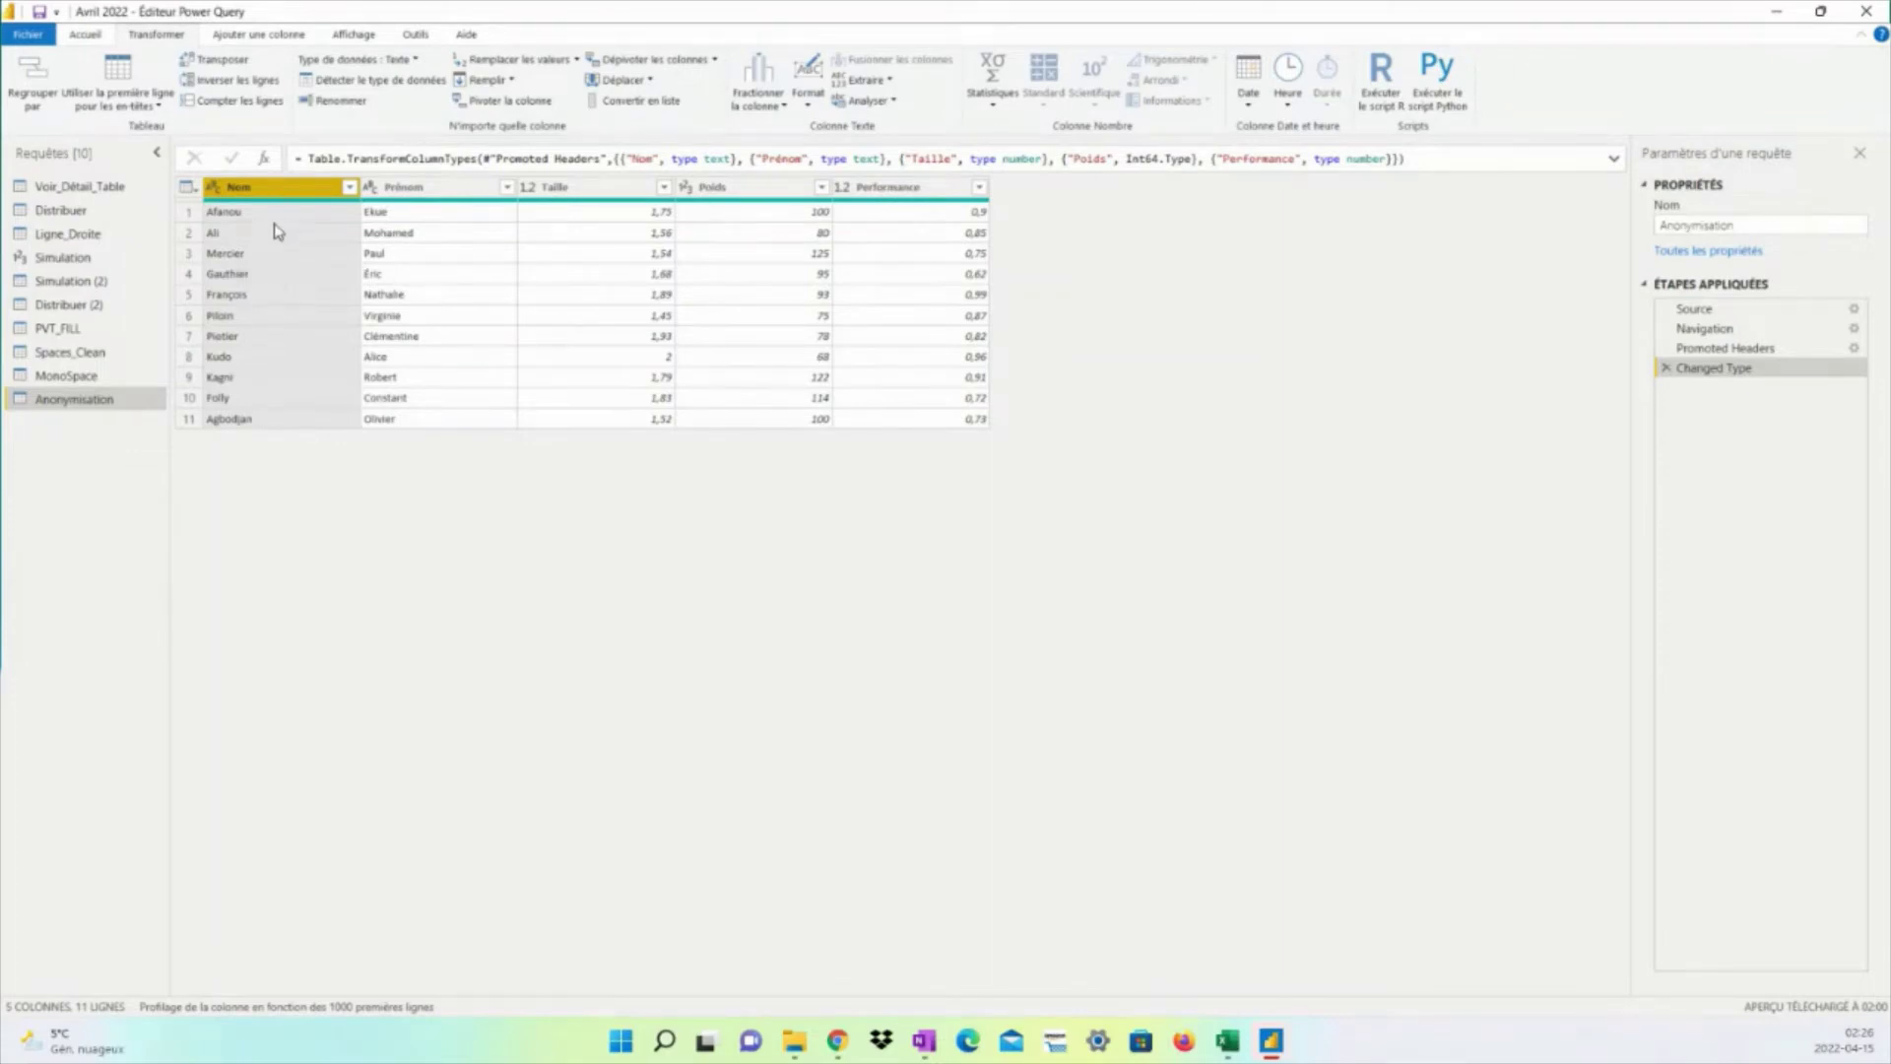
{"action": "left_click", "coordinate": [425, 193], "text": "ctrl"}
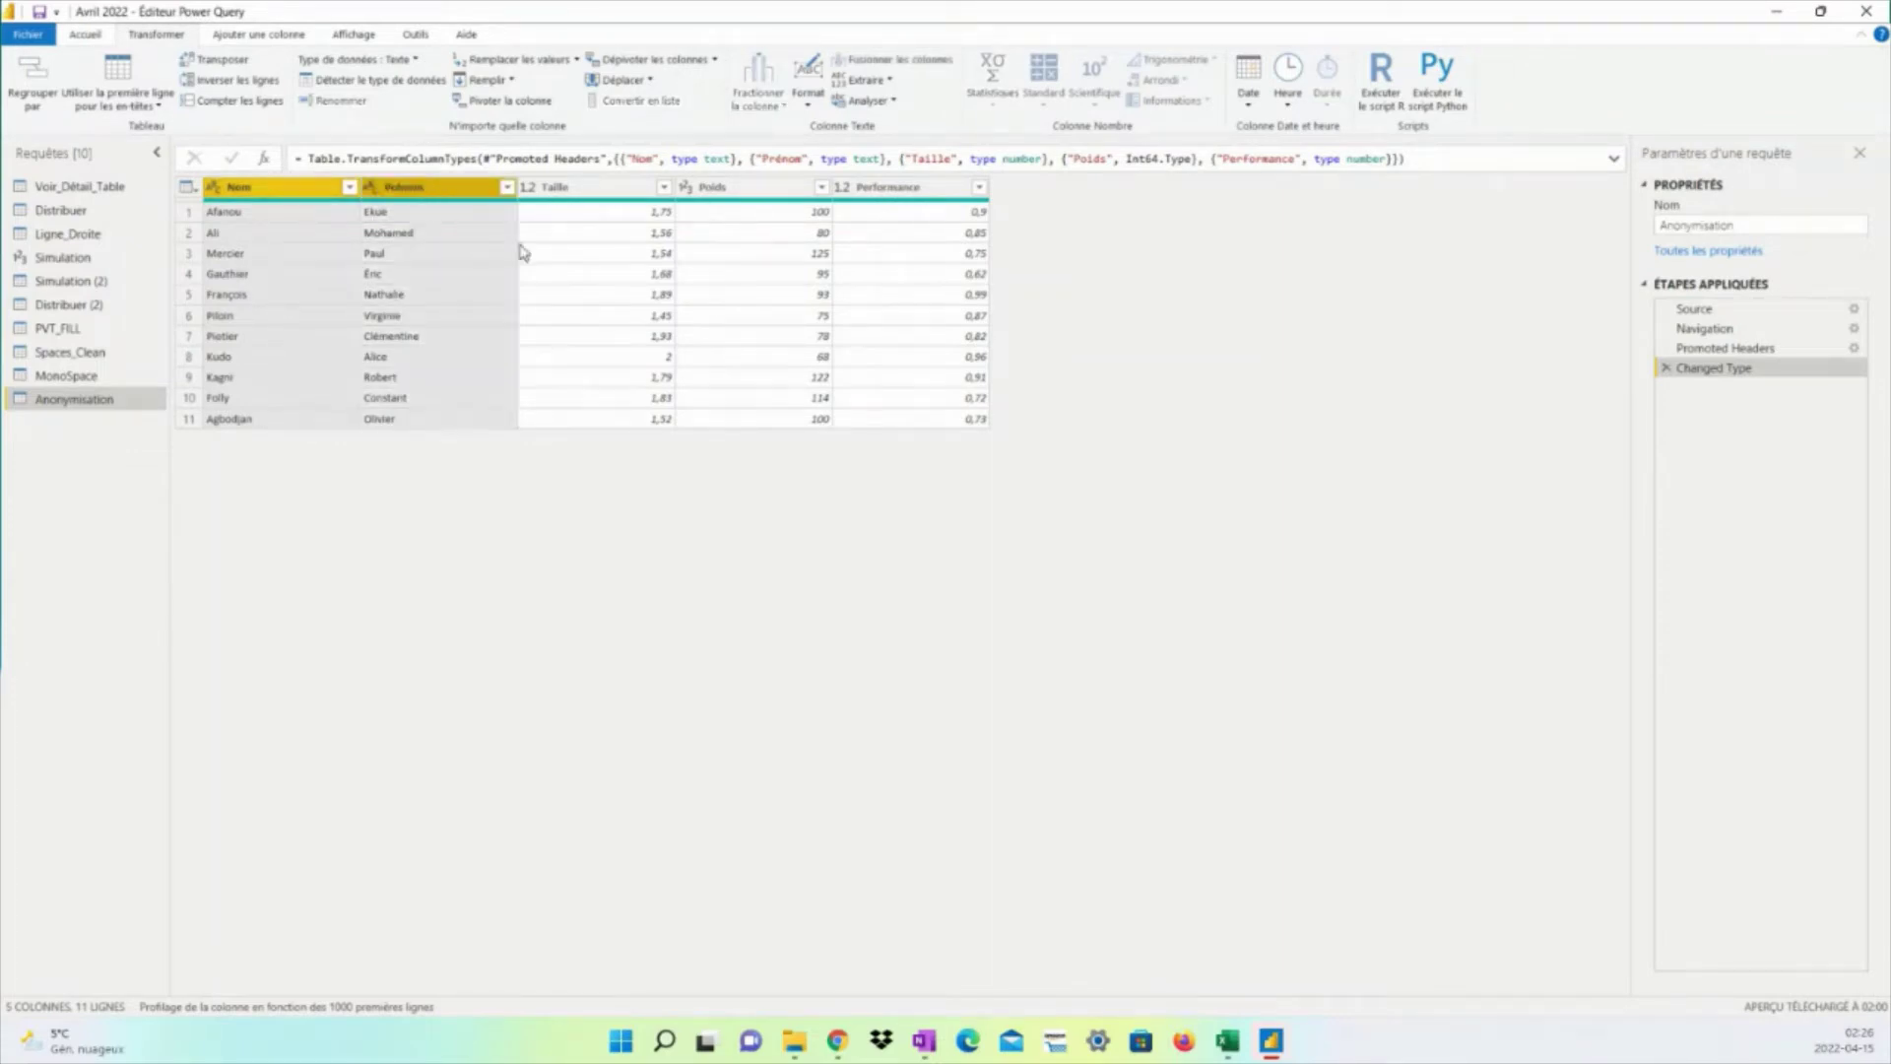
{"action": "left_click", "coordinate": [891, 83]}
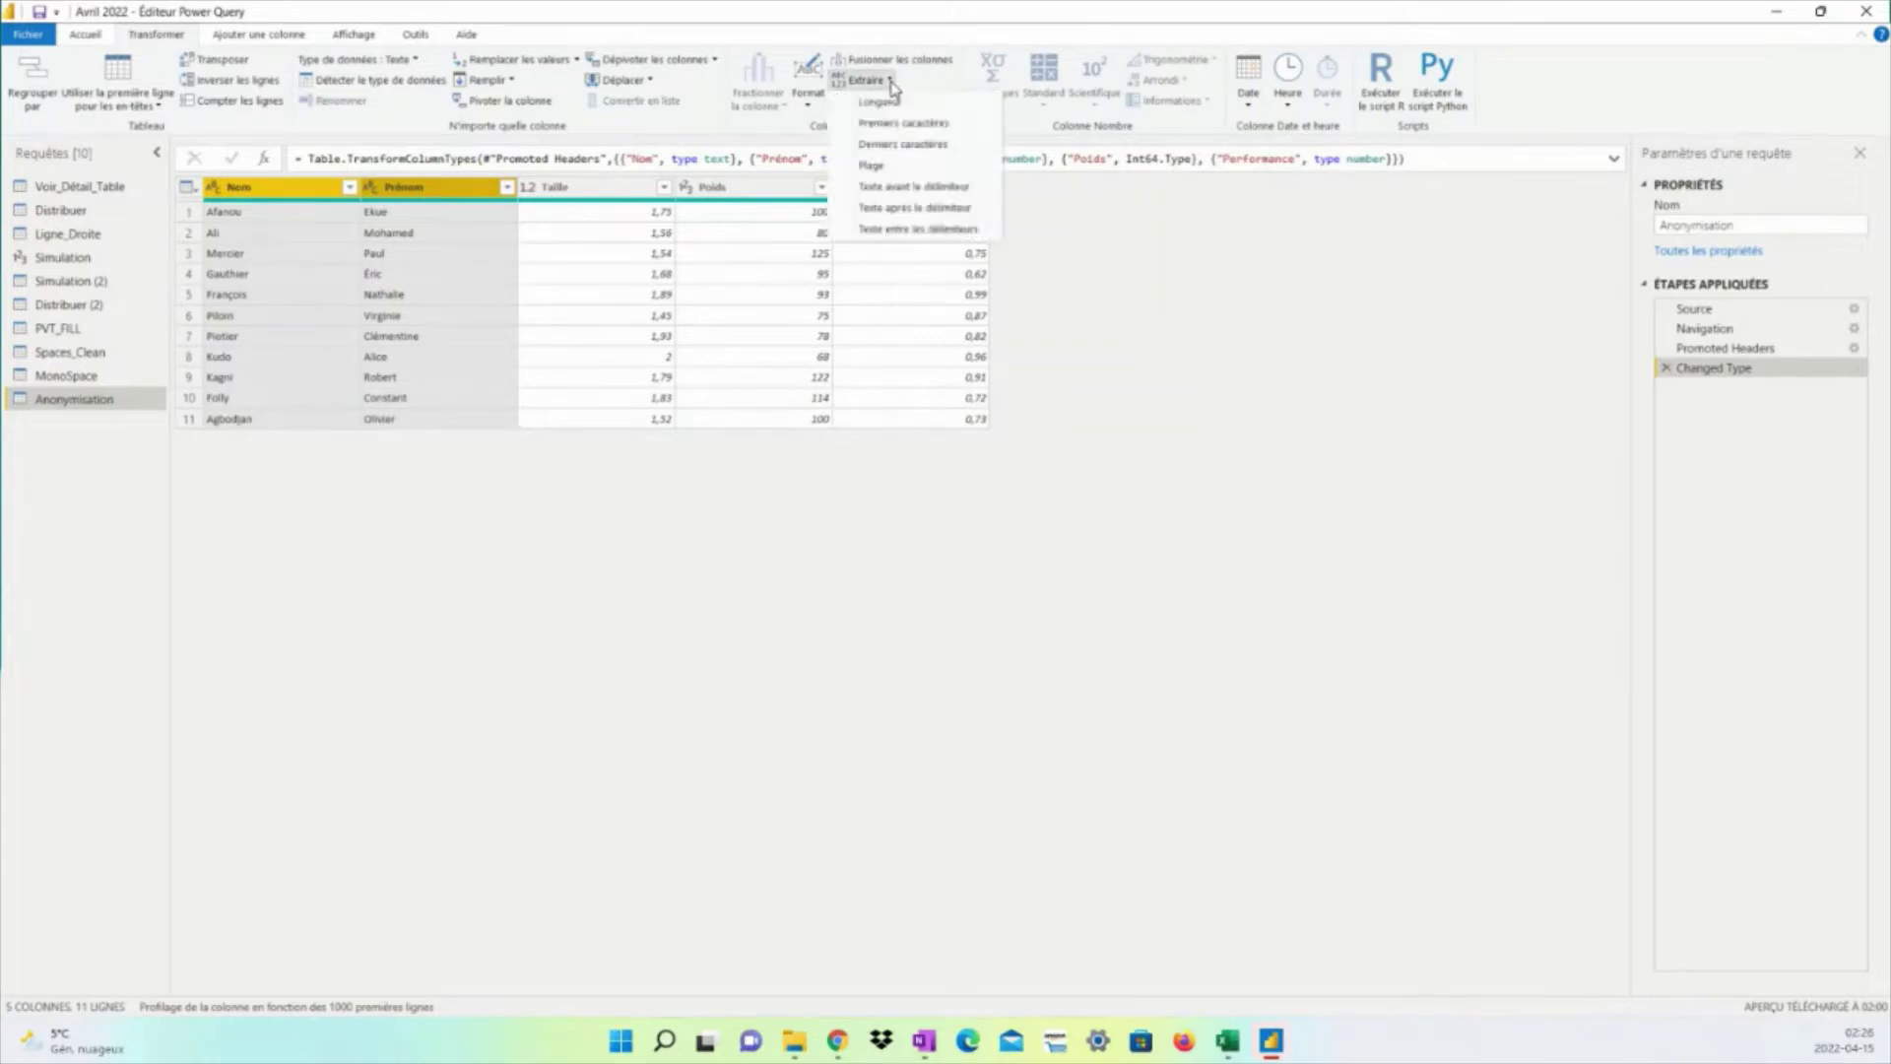
{"action": "left_click", "coordinate": [871, 165]}
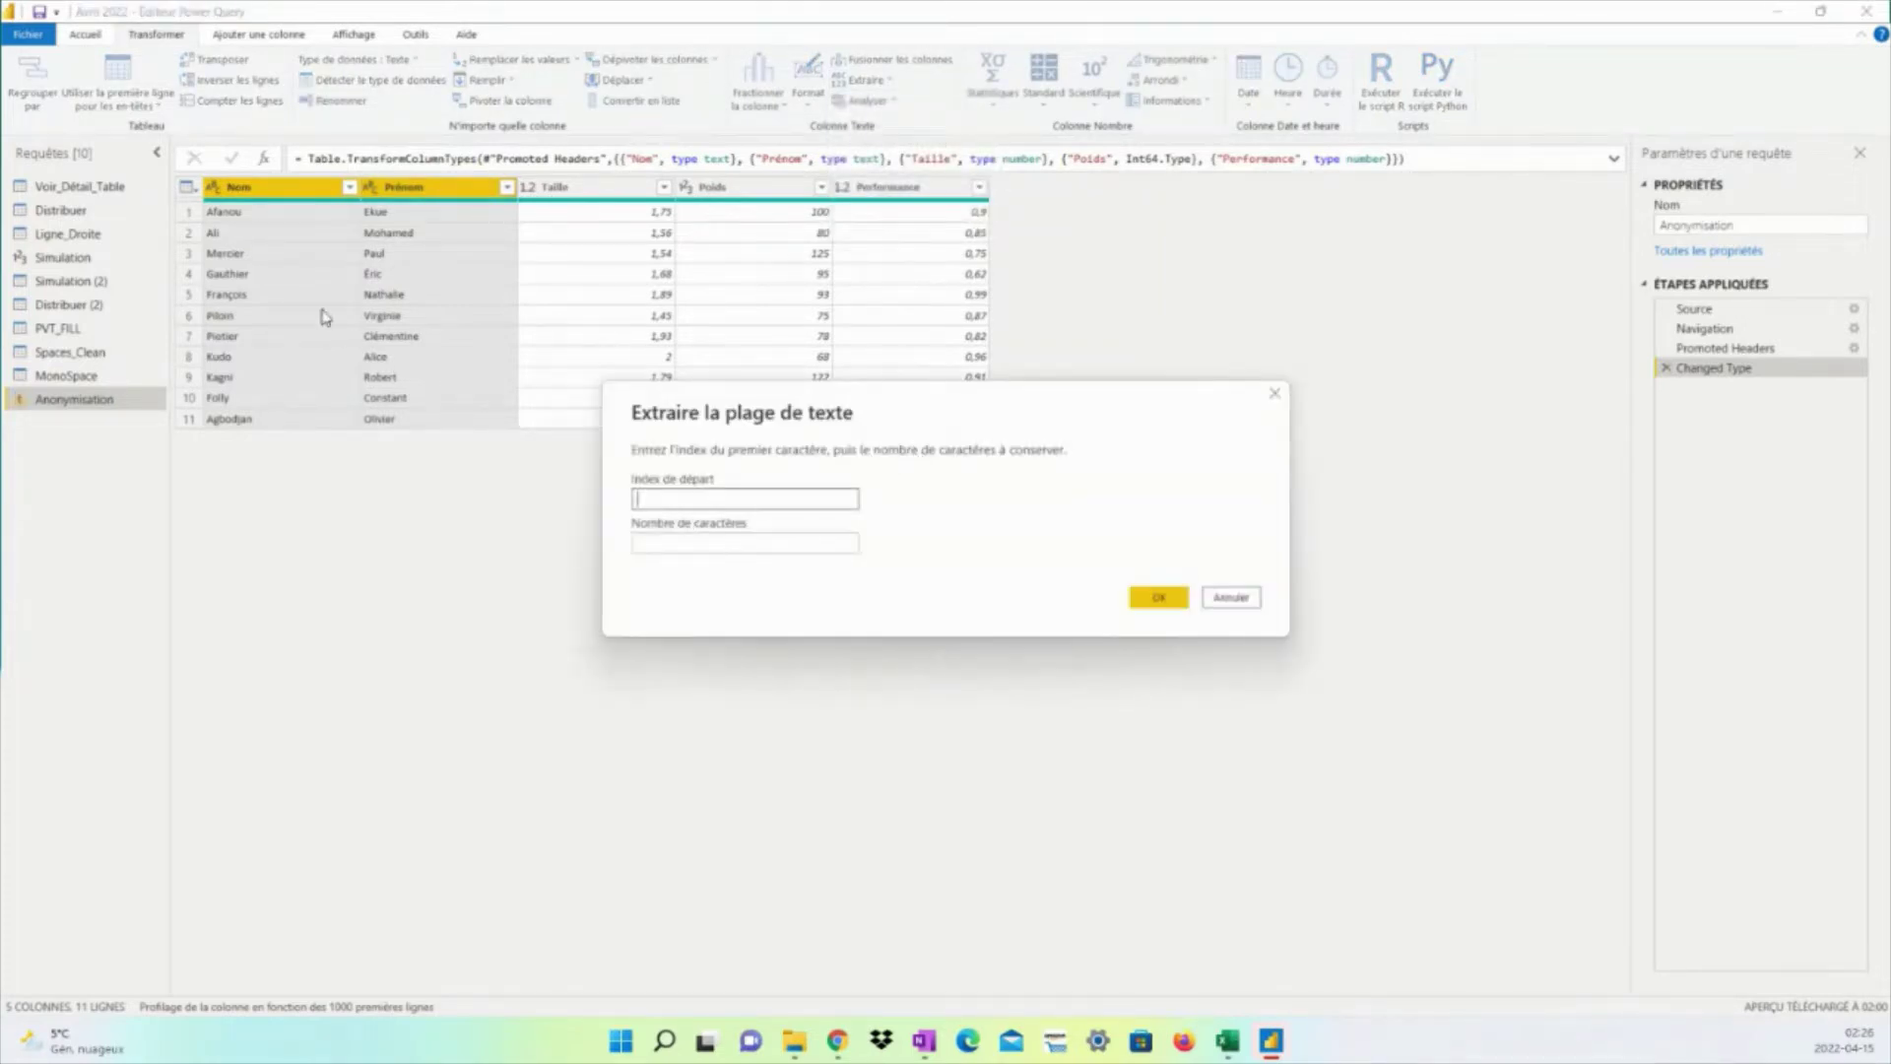
{"action": "left_click", "coordinate": [1232, 597]}
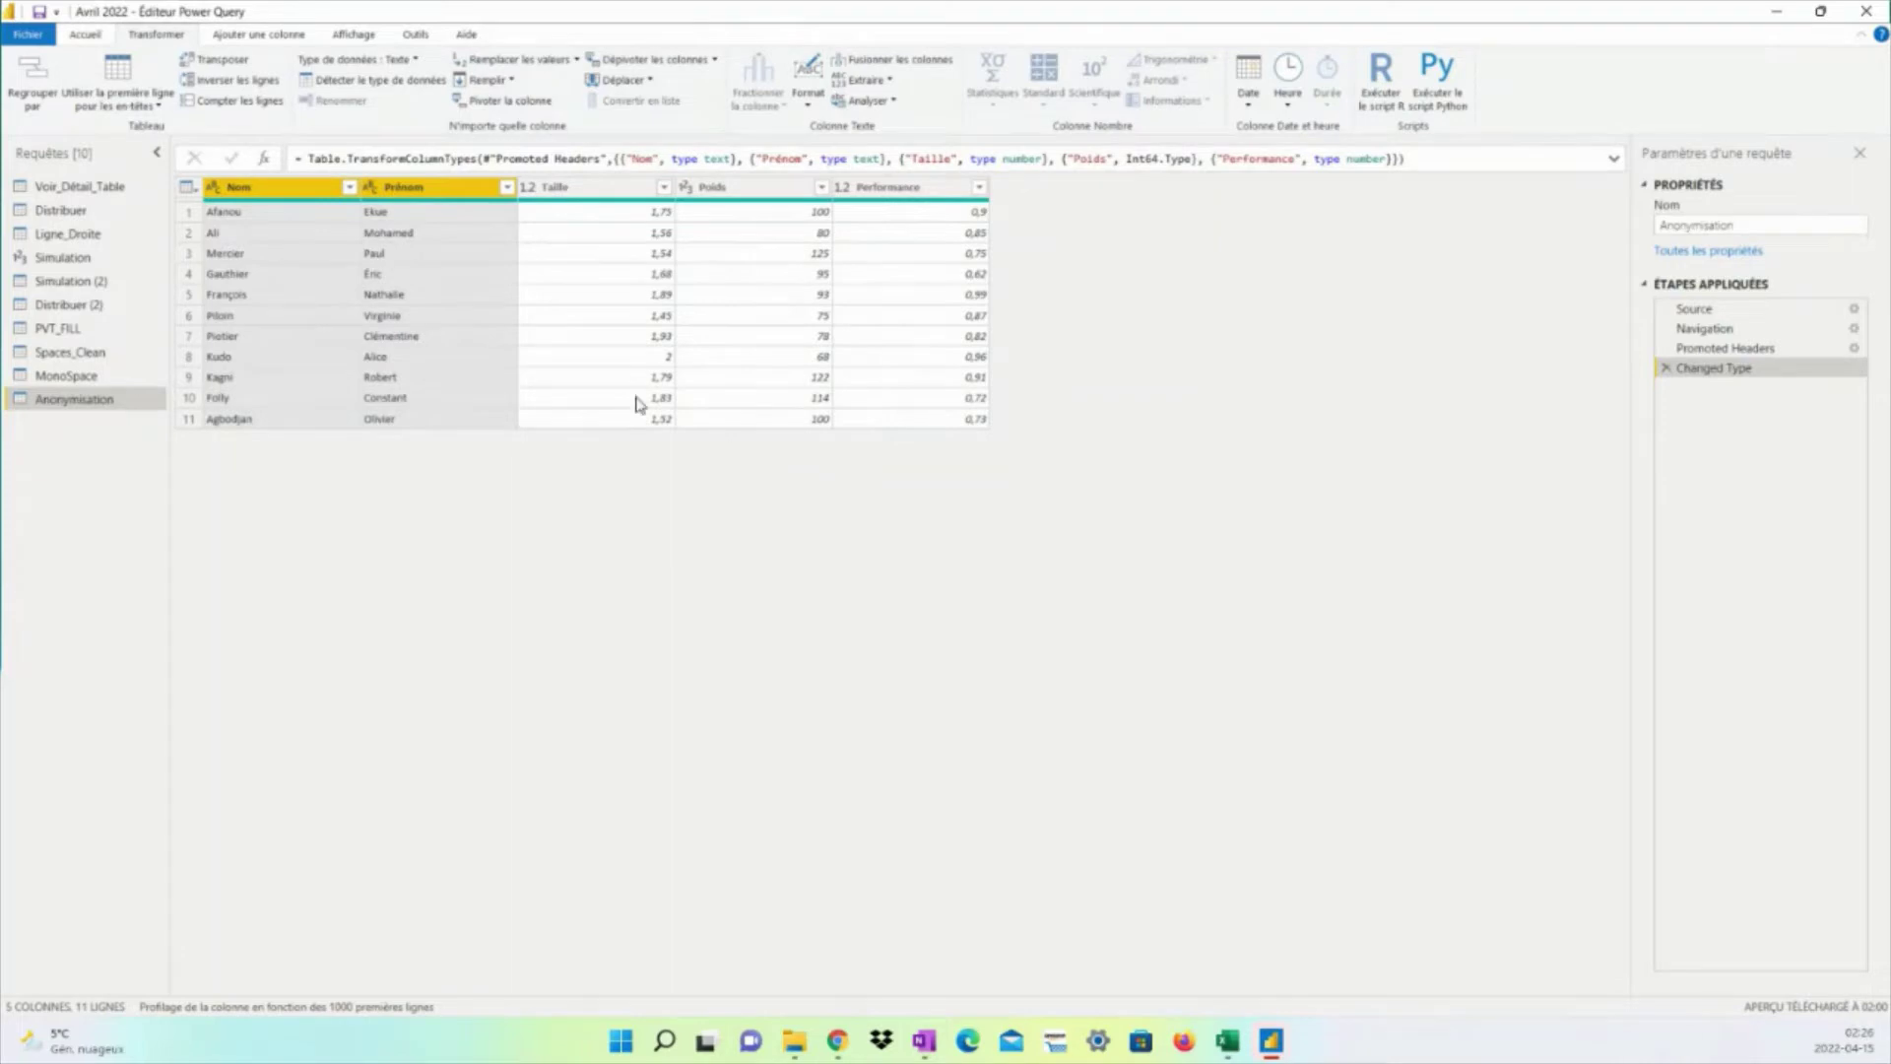
Step: Try extracting the text length of the Nom and Prénom columns, and remove the added query step
{"action": "left_click", "coordinate": [889, 81]}
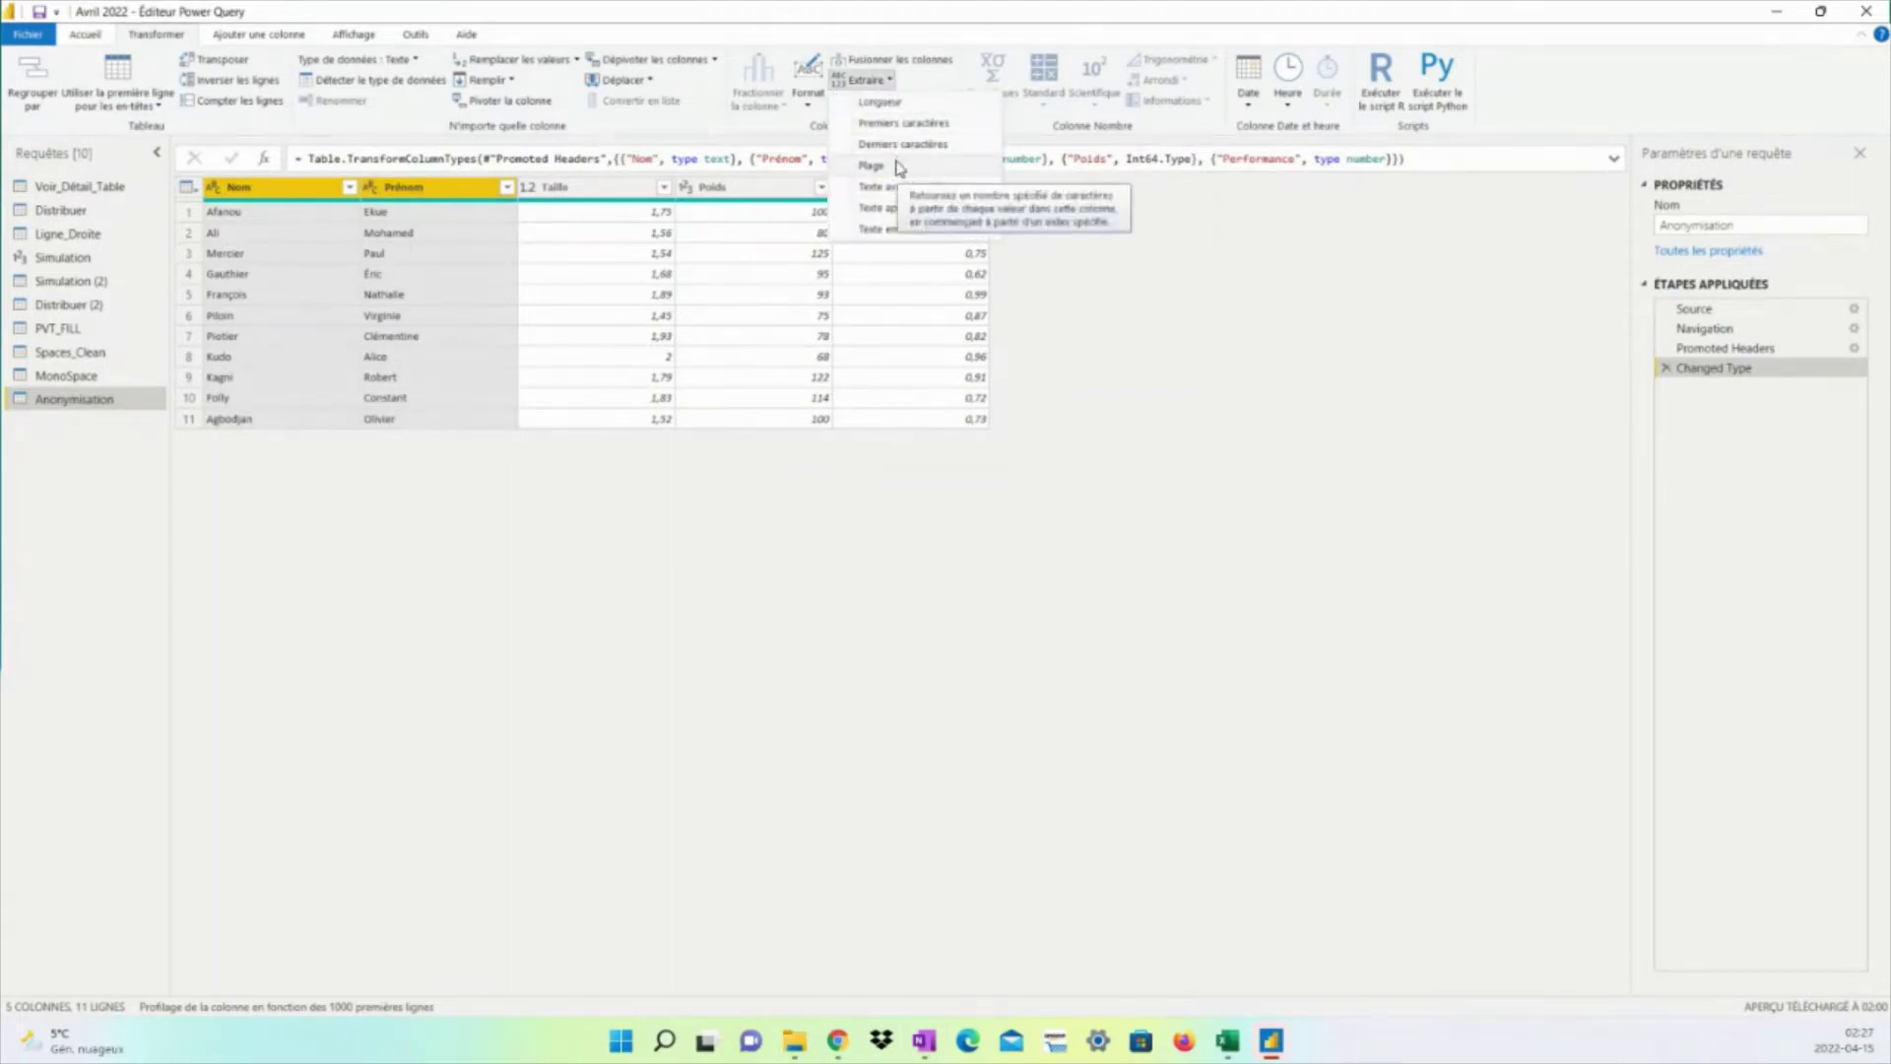
{"action": "left_click", "coordinate": [908, 105]}
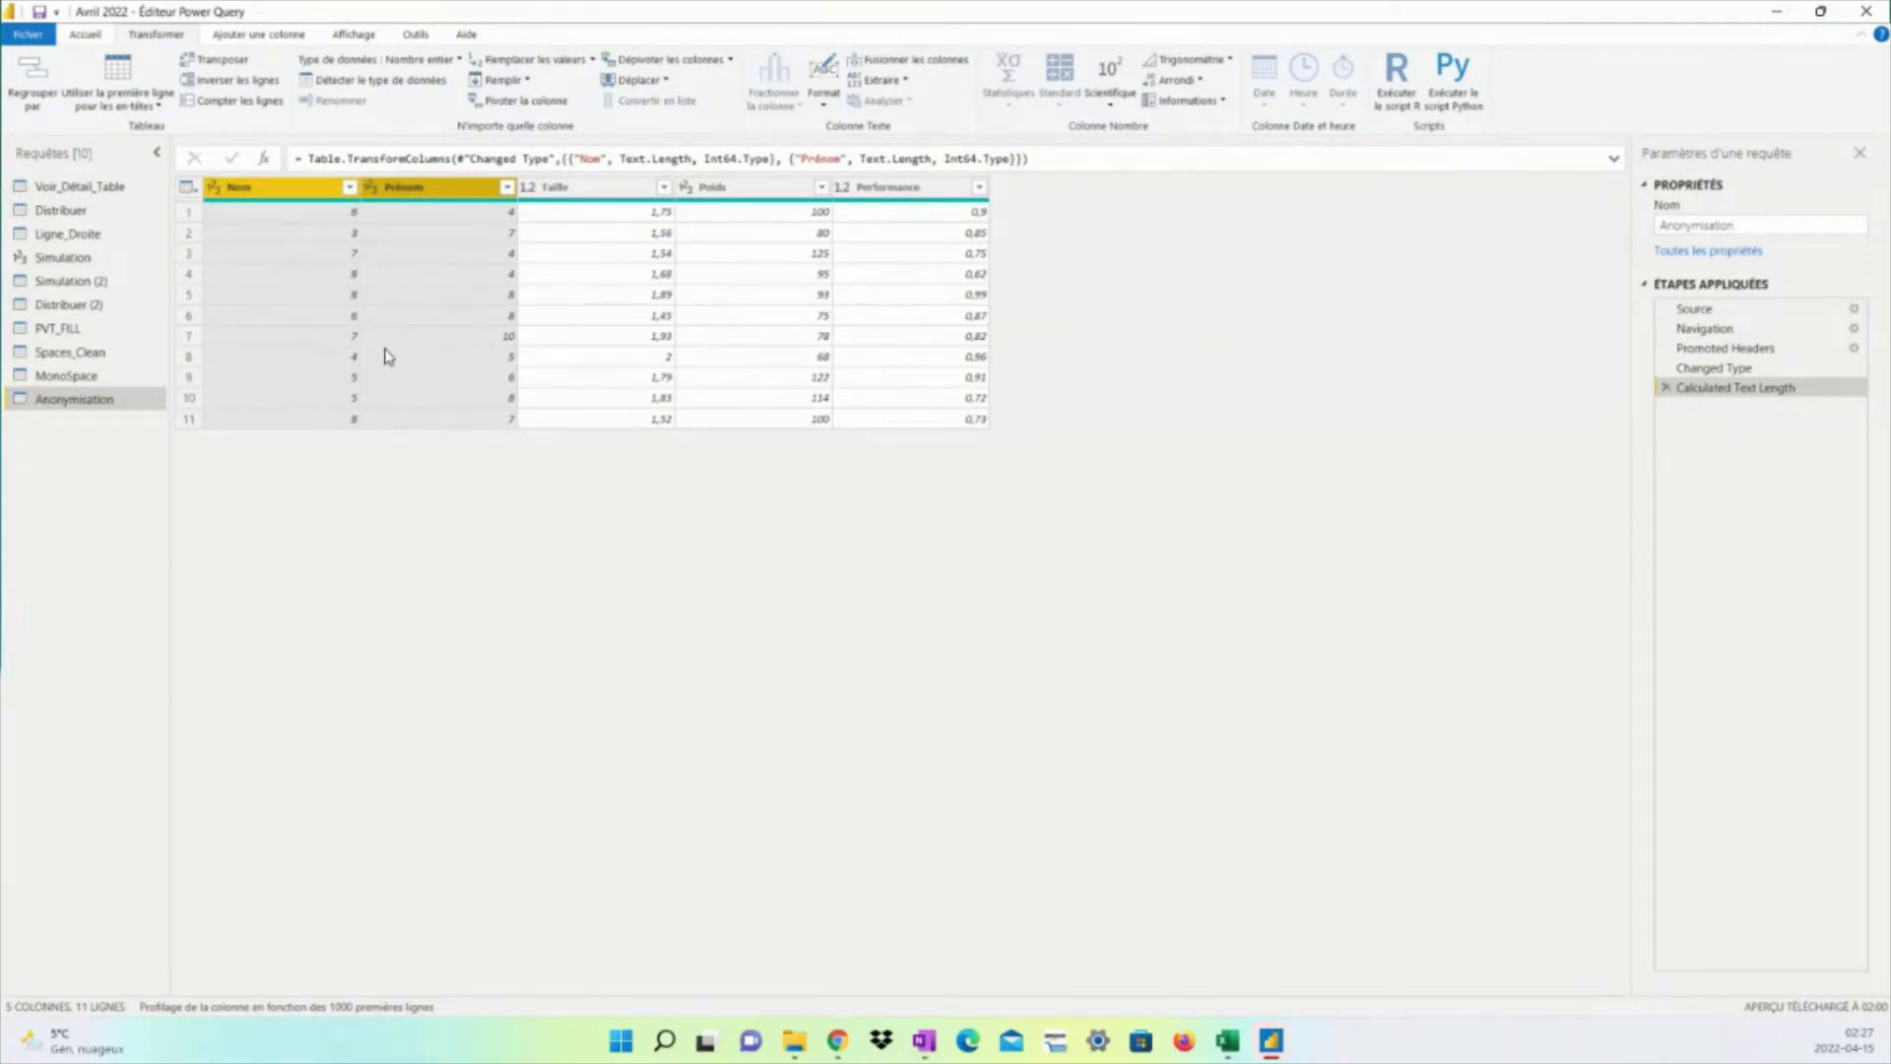
{"action": "left_click", "coordinate": [1667, 387]}
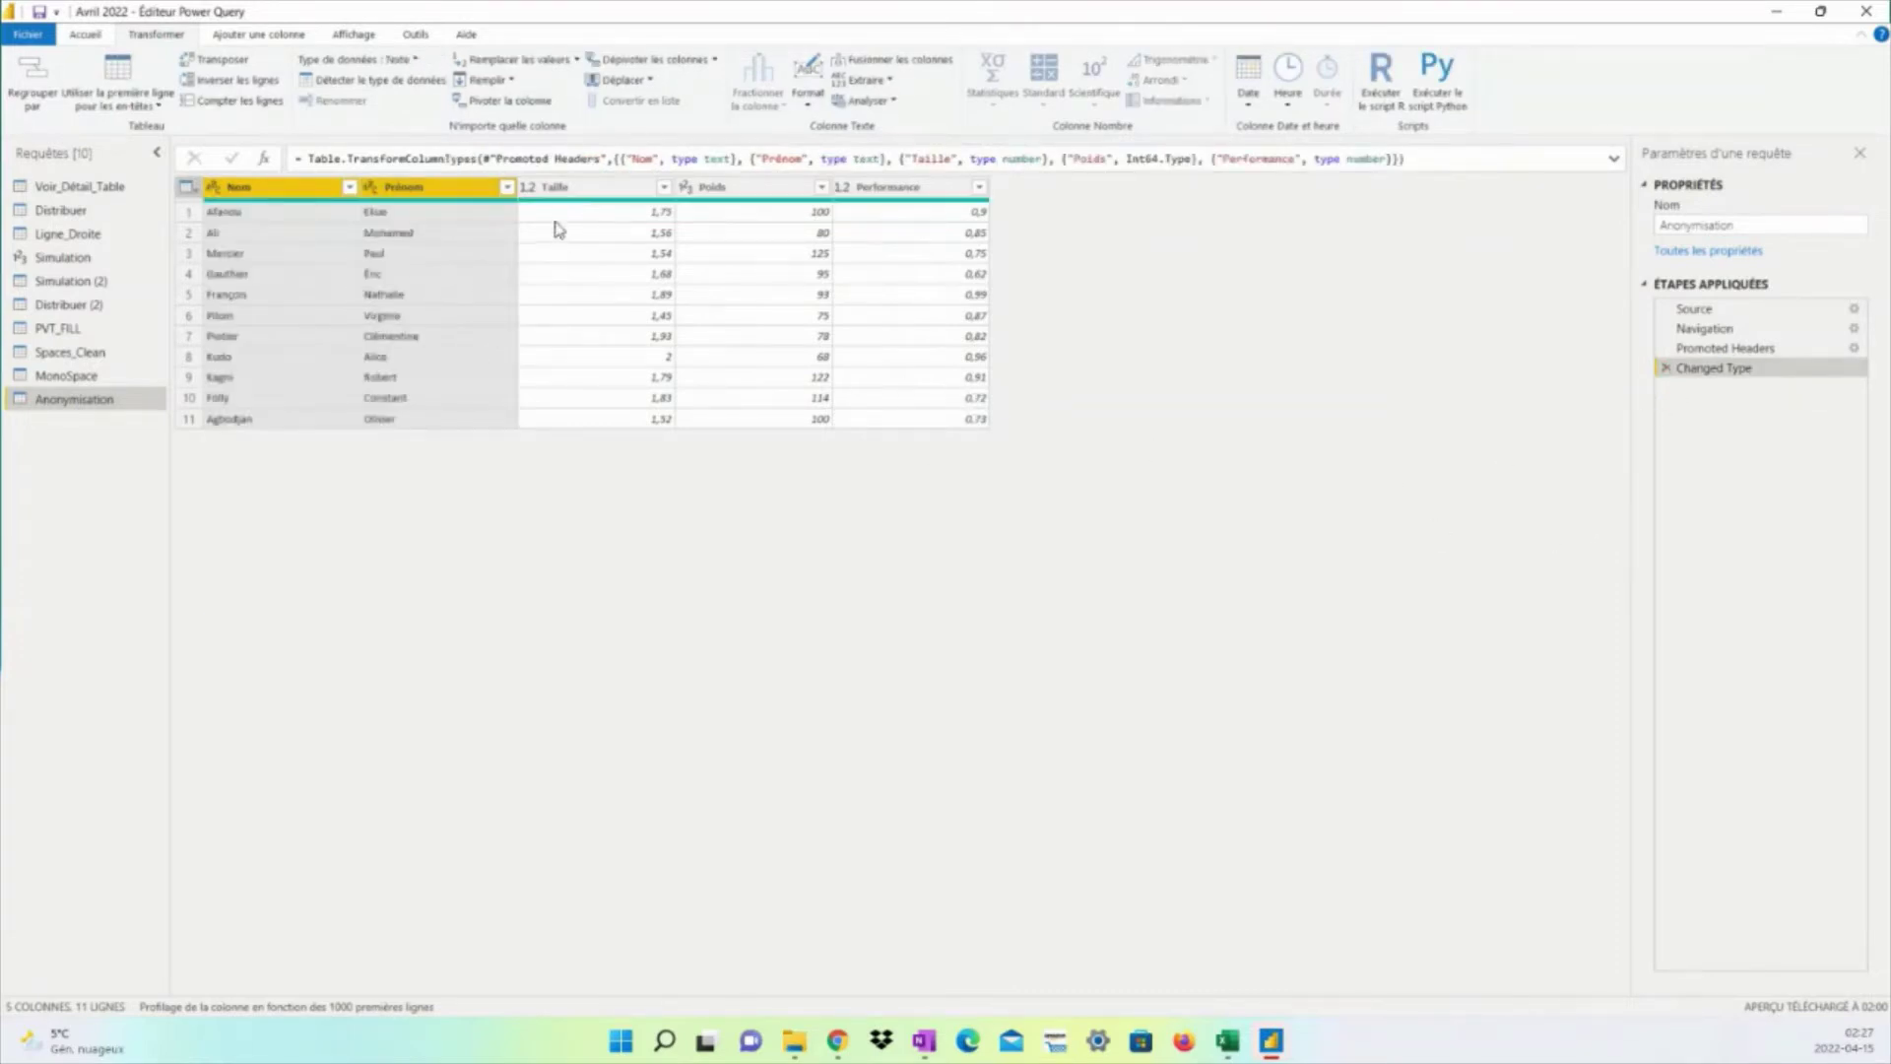
Step: Try extracting the first 2 characters of the Nom and Prénom columns, and remove that extraction from the applied steps
{"action": "left_click", "coordinate": [890, 83]}
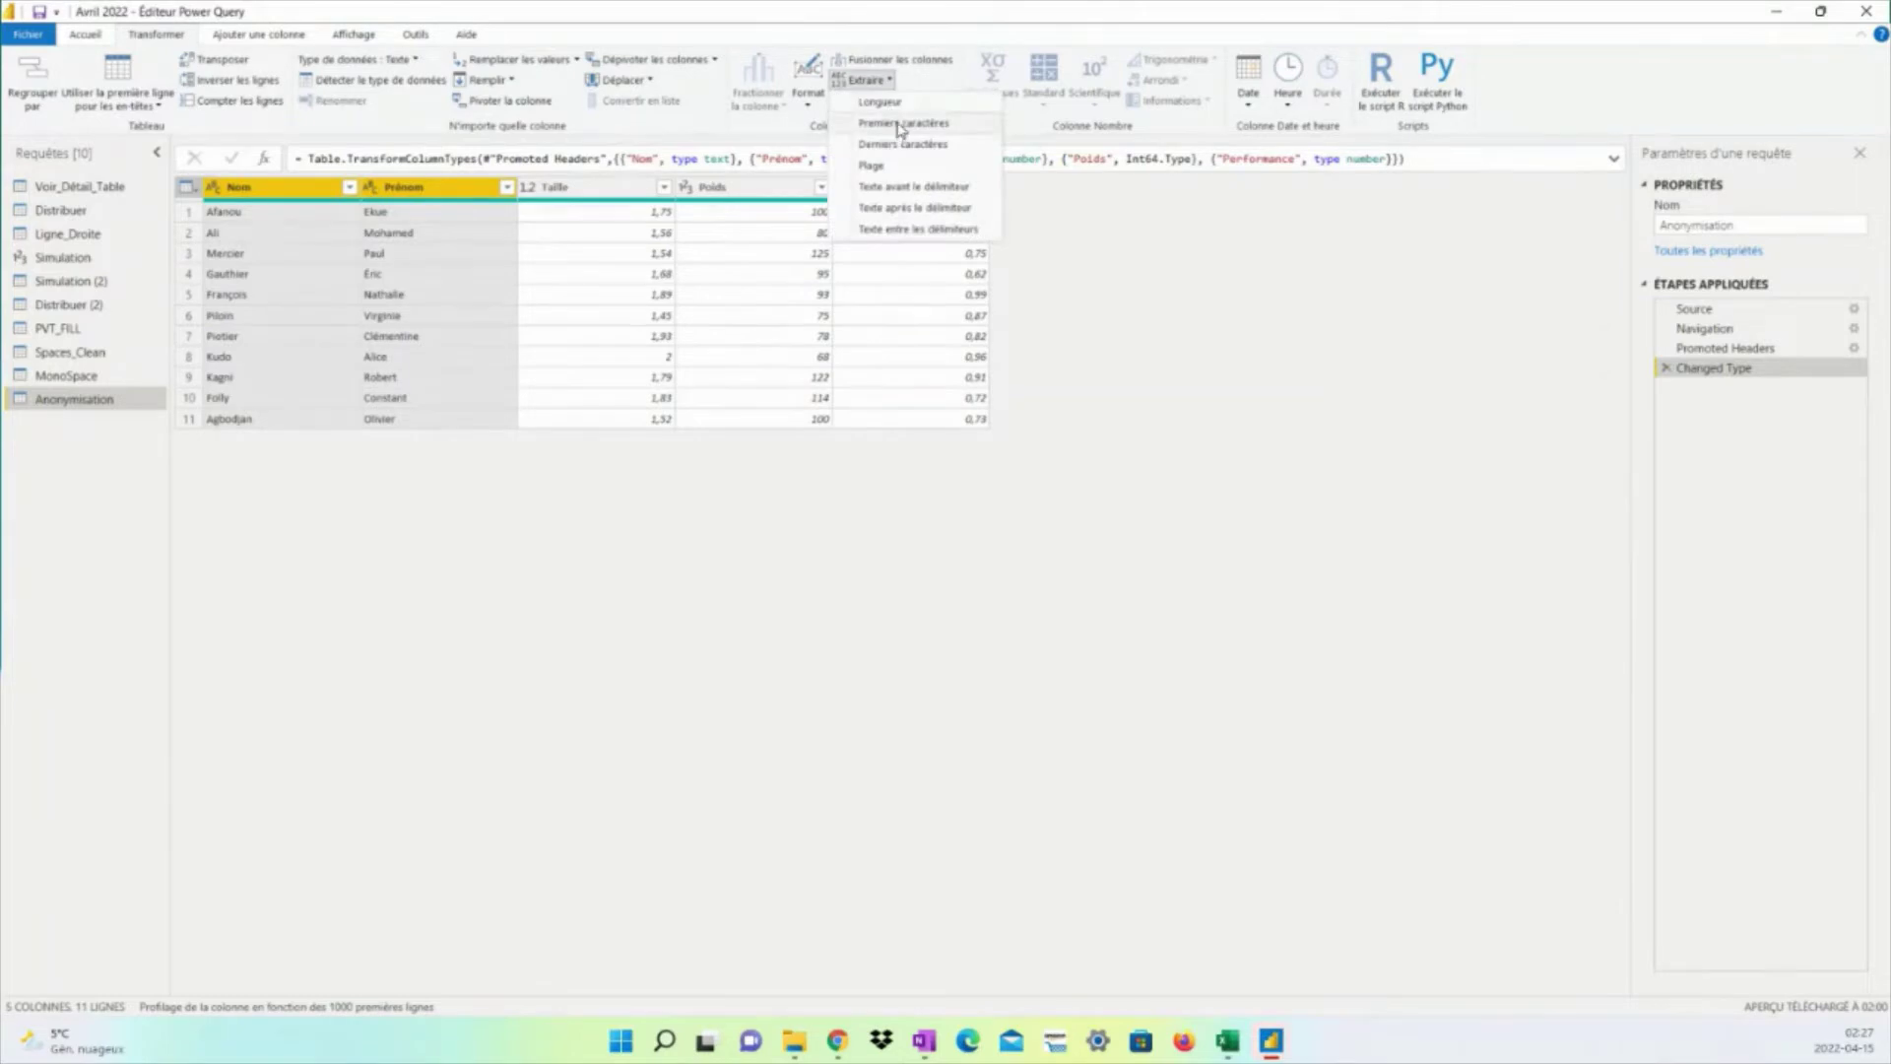
{"action": "left_click", "coordinate": [899, 124]}
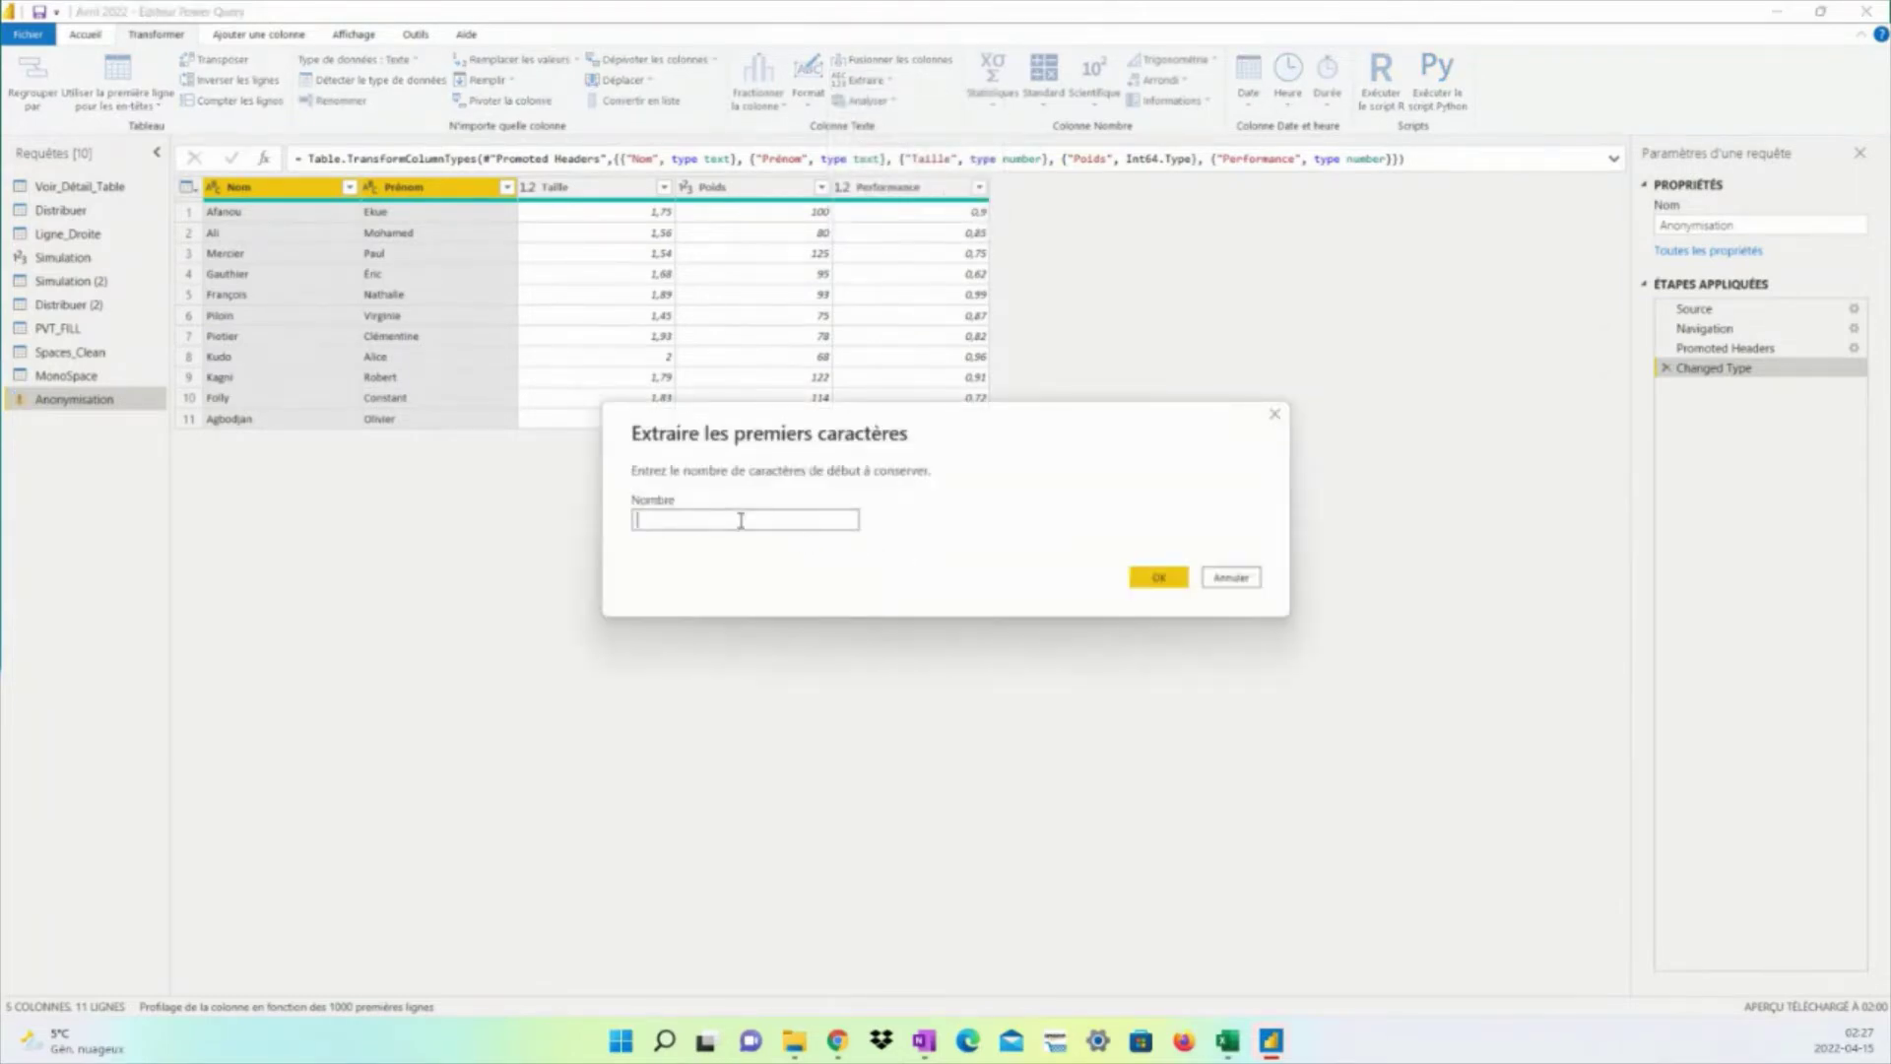
{"action": "left_click", "coordinate": [1158, 577]}
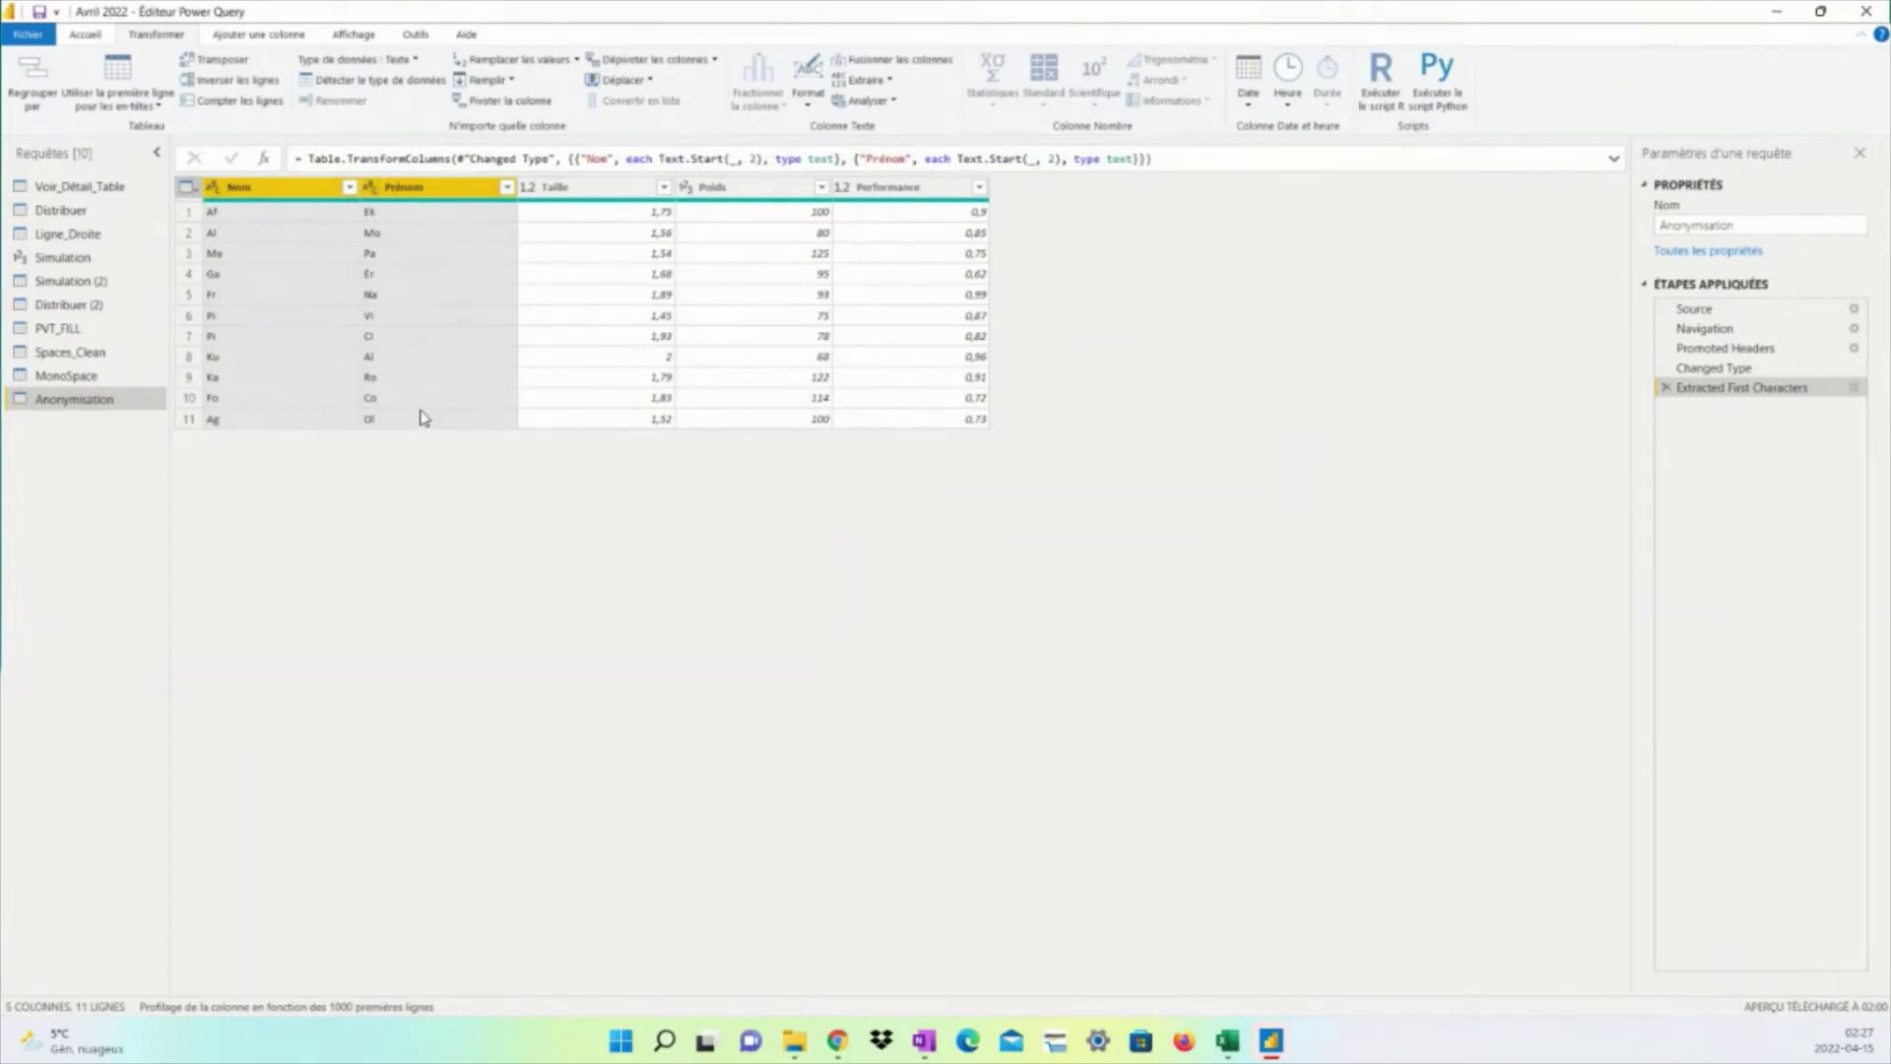
{"action": "left_click", "coordinate": [1665, 389]}
Step: Extract the first 2 characters of the Nom and Prénom columns again
{"action": "left_click", "coordinate": [892, 81]}
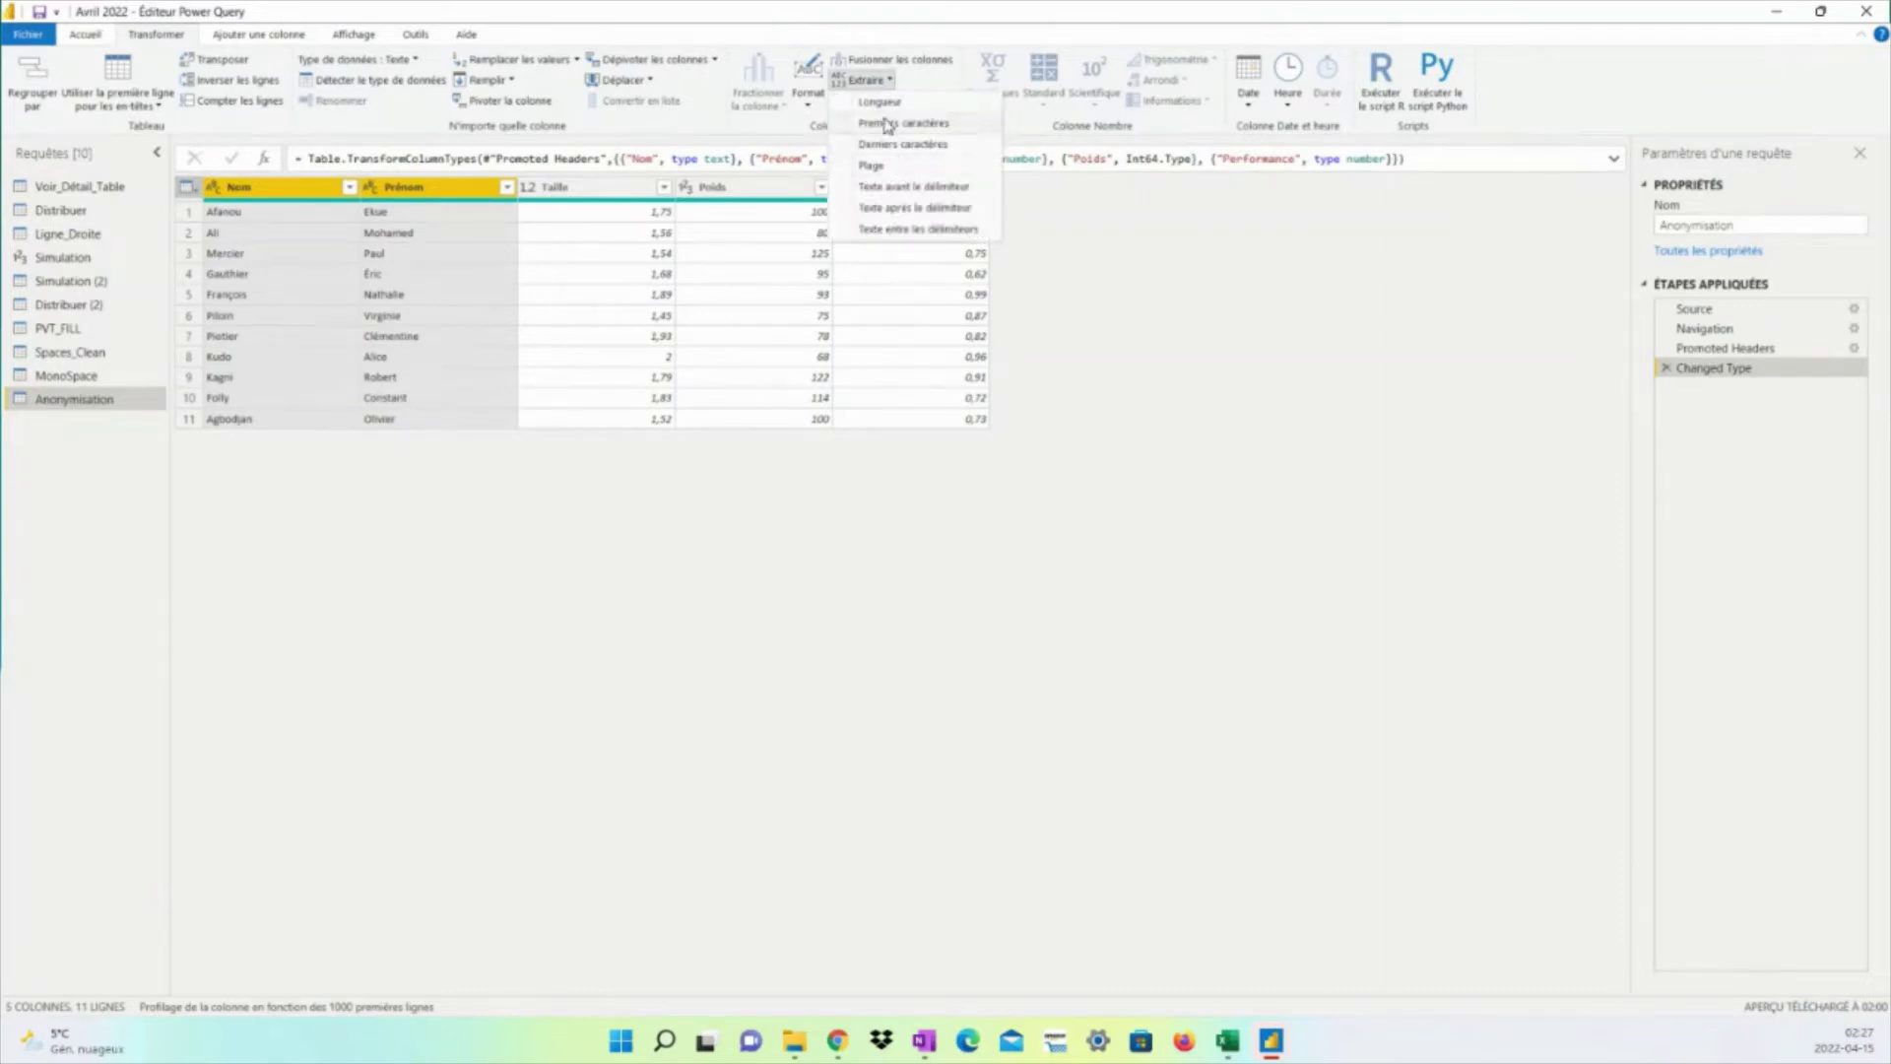
{"action": "left_click", "coordinate": [896, 125]}
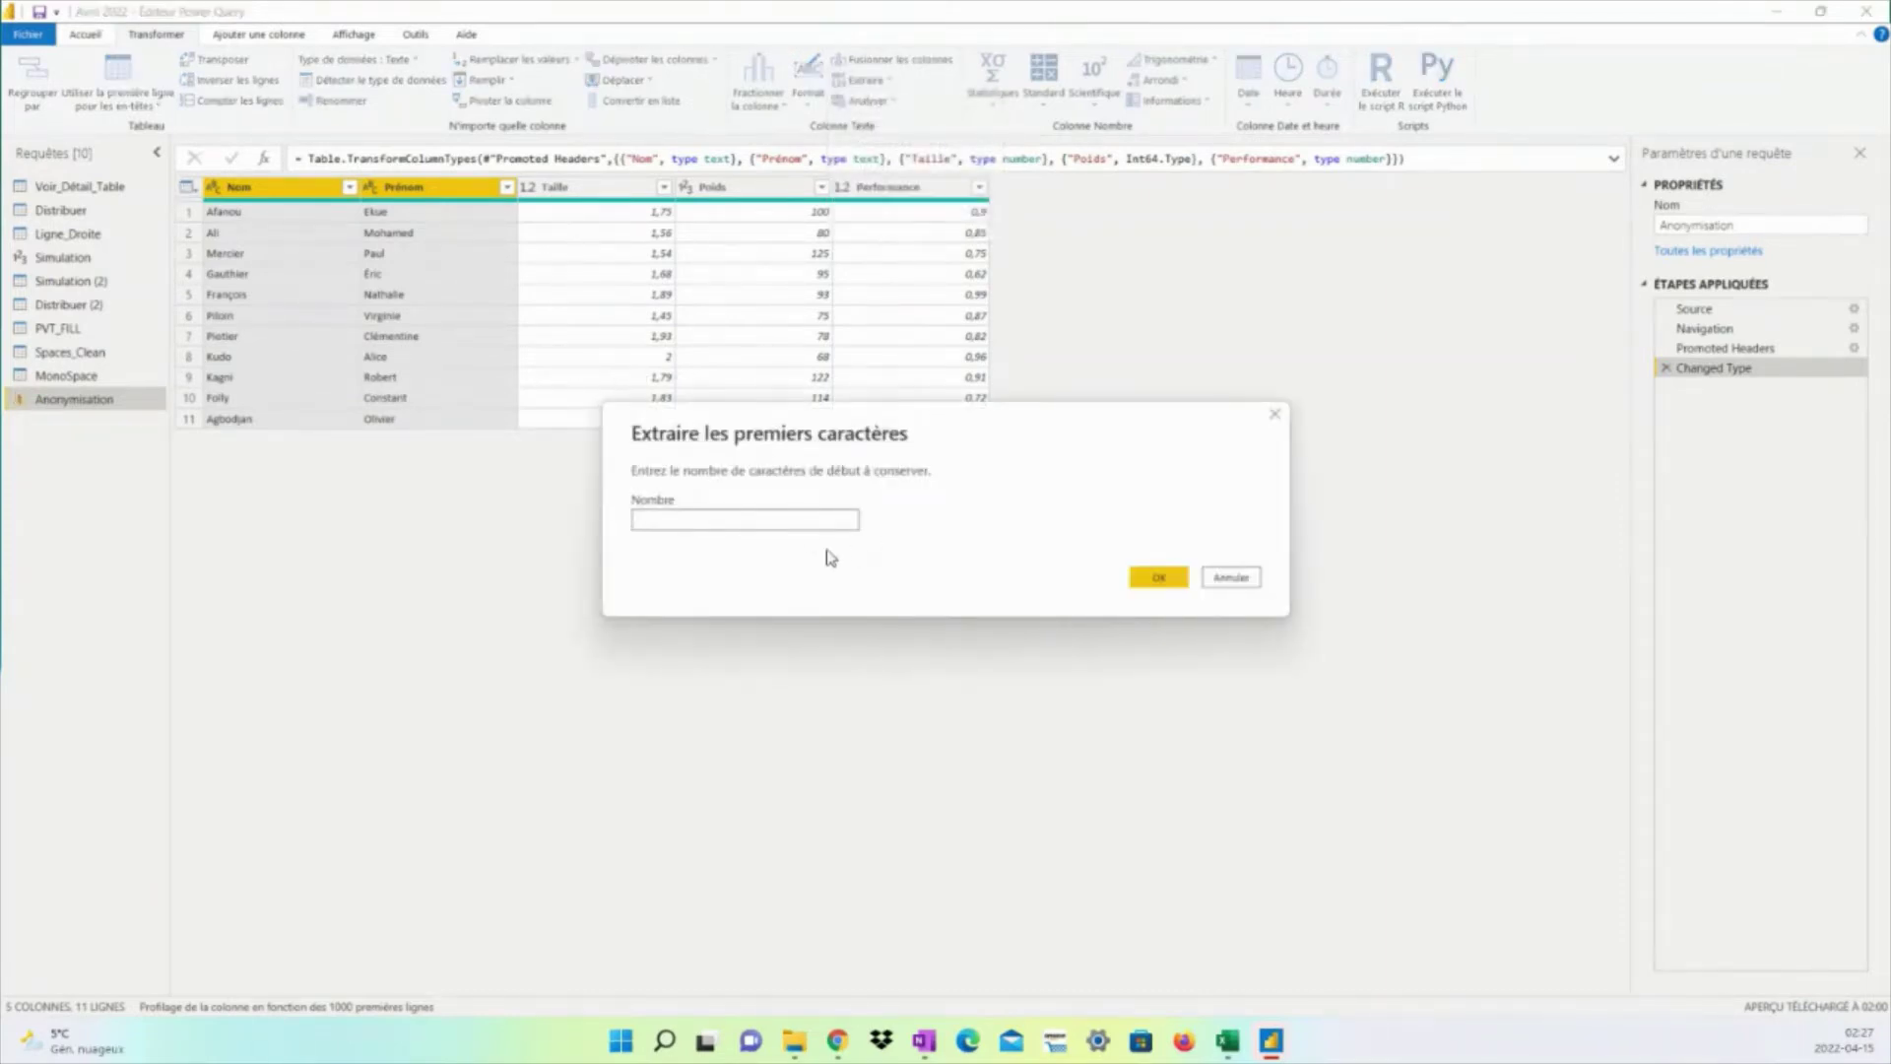
{"action": "left_click", "coordinate": [803, 518]}
{"action": "type", "text": "2"}
{"action": "left_click", "coordinate": [1159, 576]}
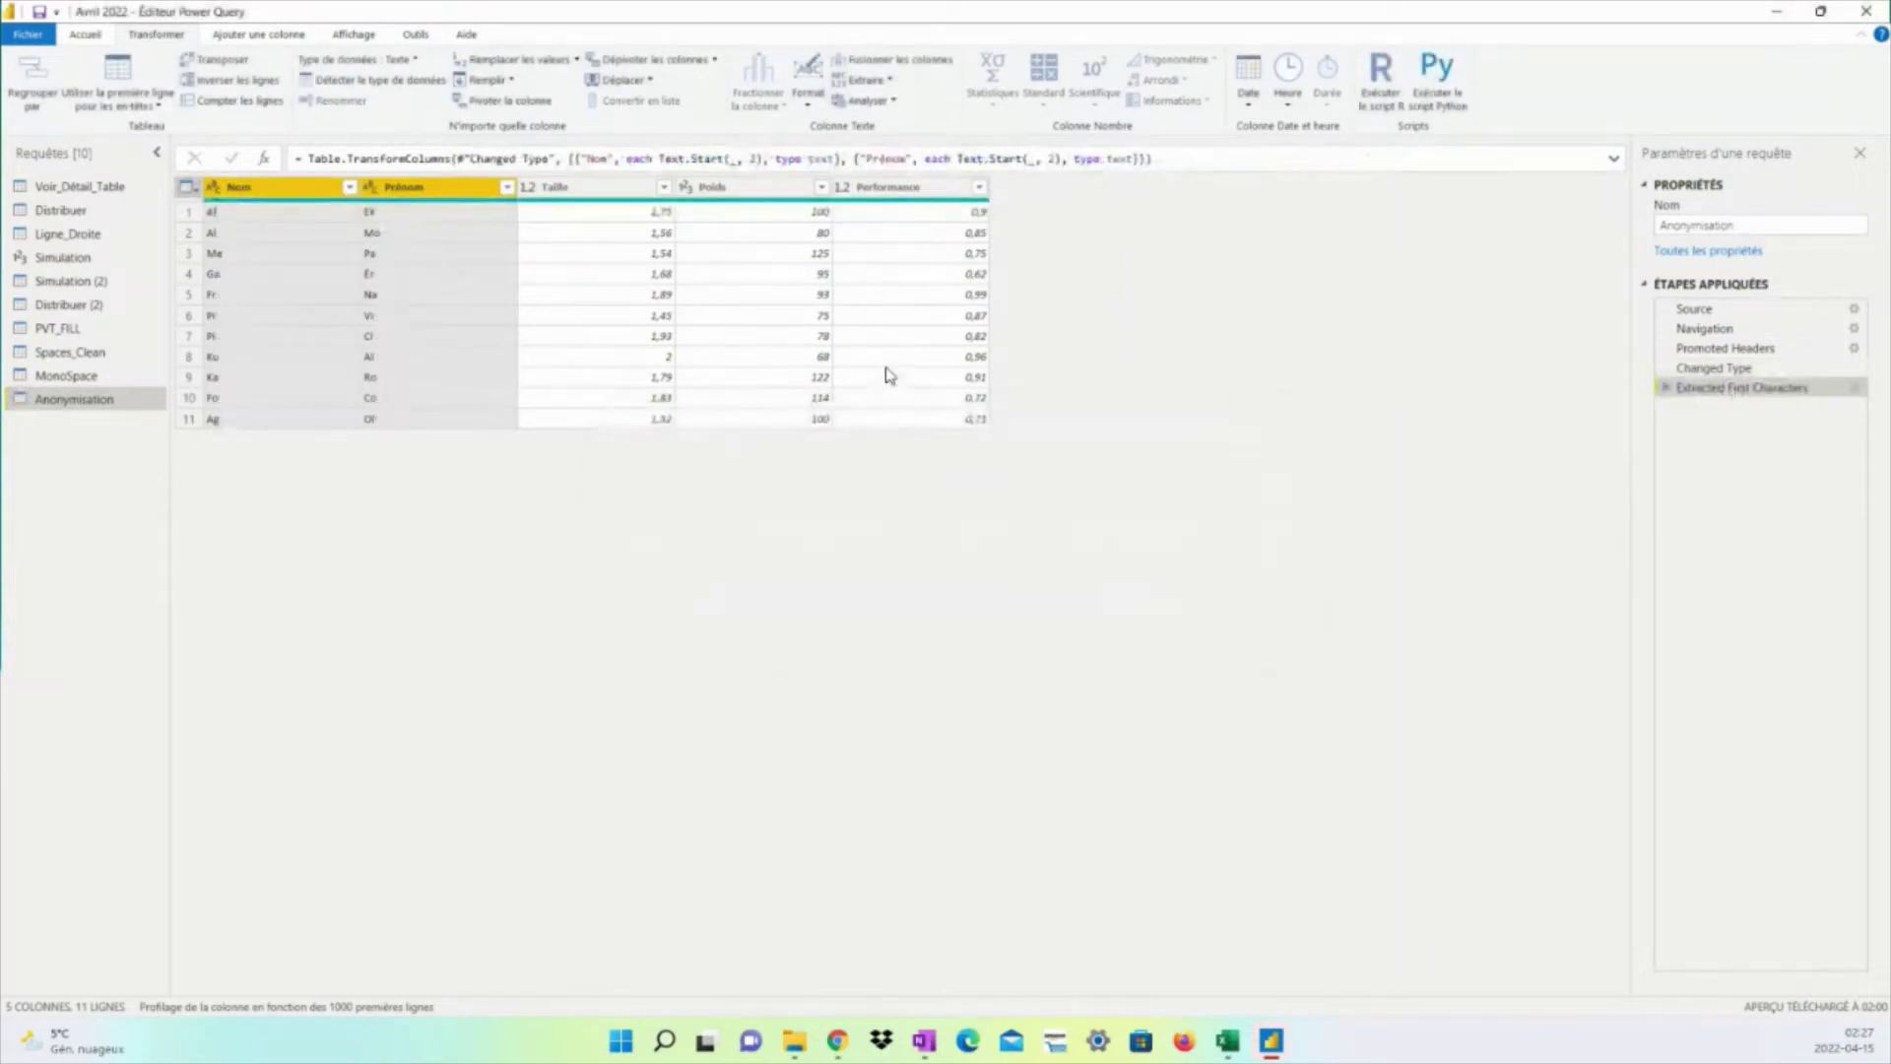
Step: Check the text format options available for the Nom column, and remove the first-characters extraction from the applied steps
{"action": "left_click", "coordinate": [821, 105]}
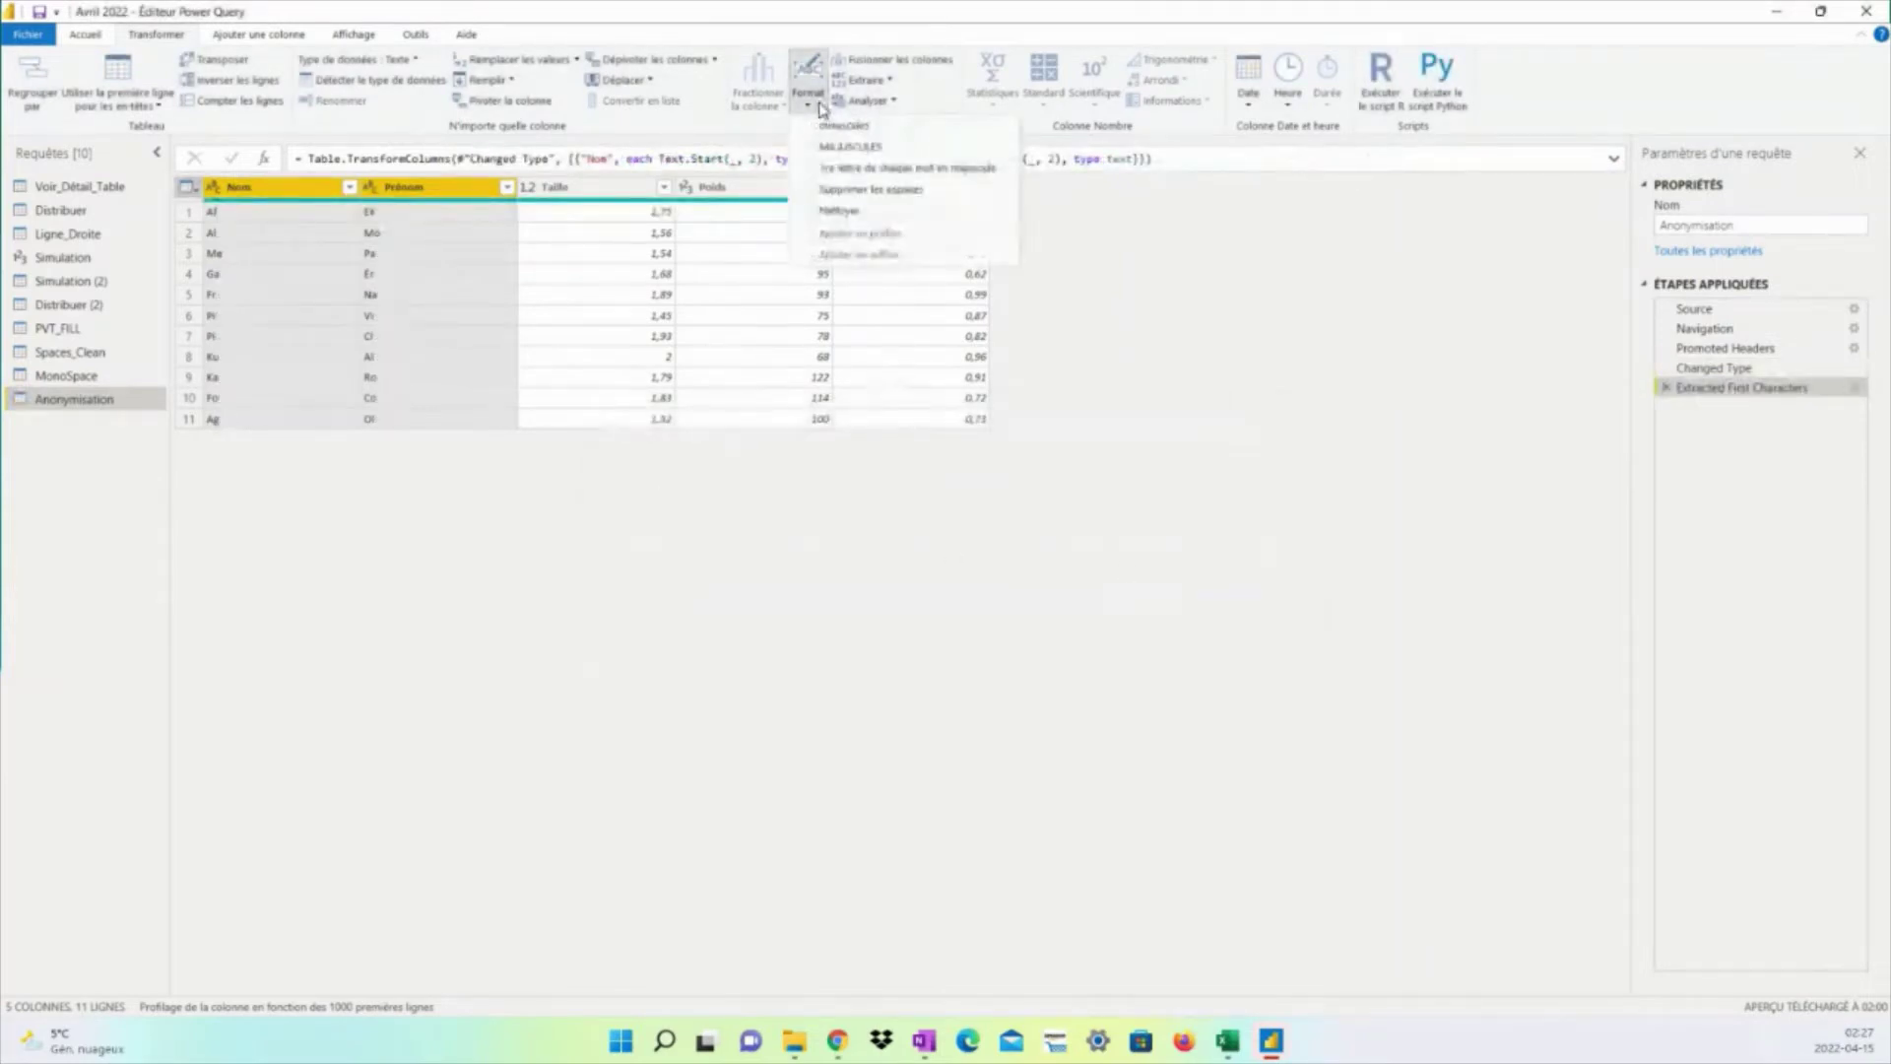
{"action": "left_click", "coordinate": [300, 217]}
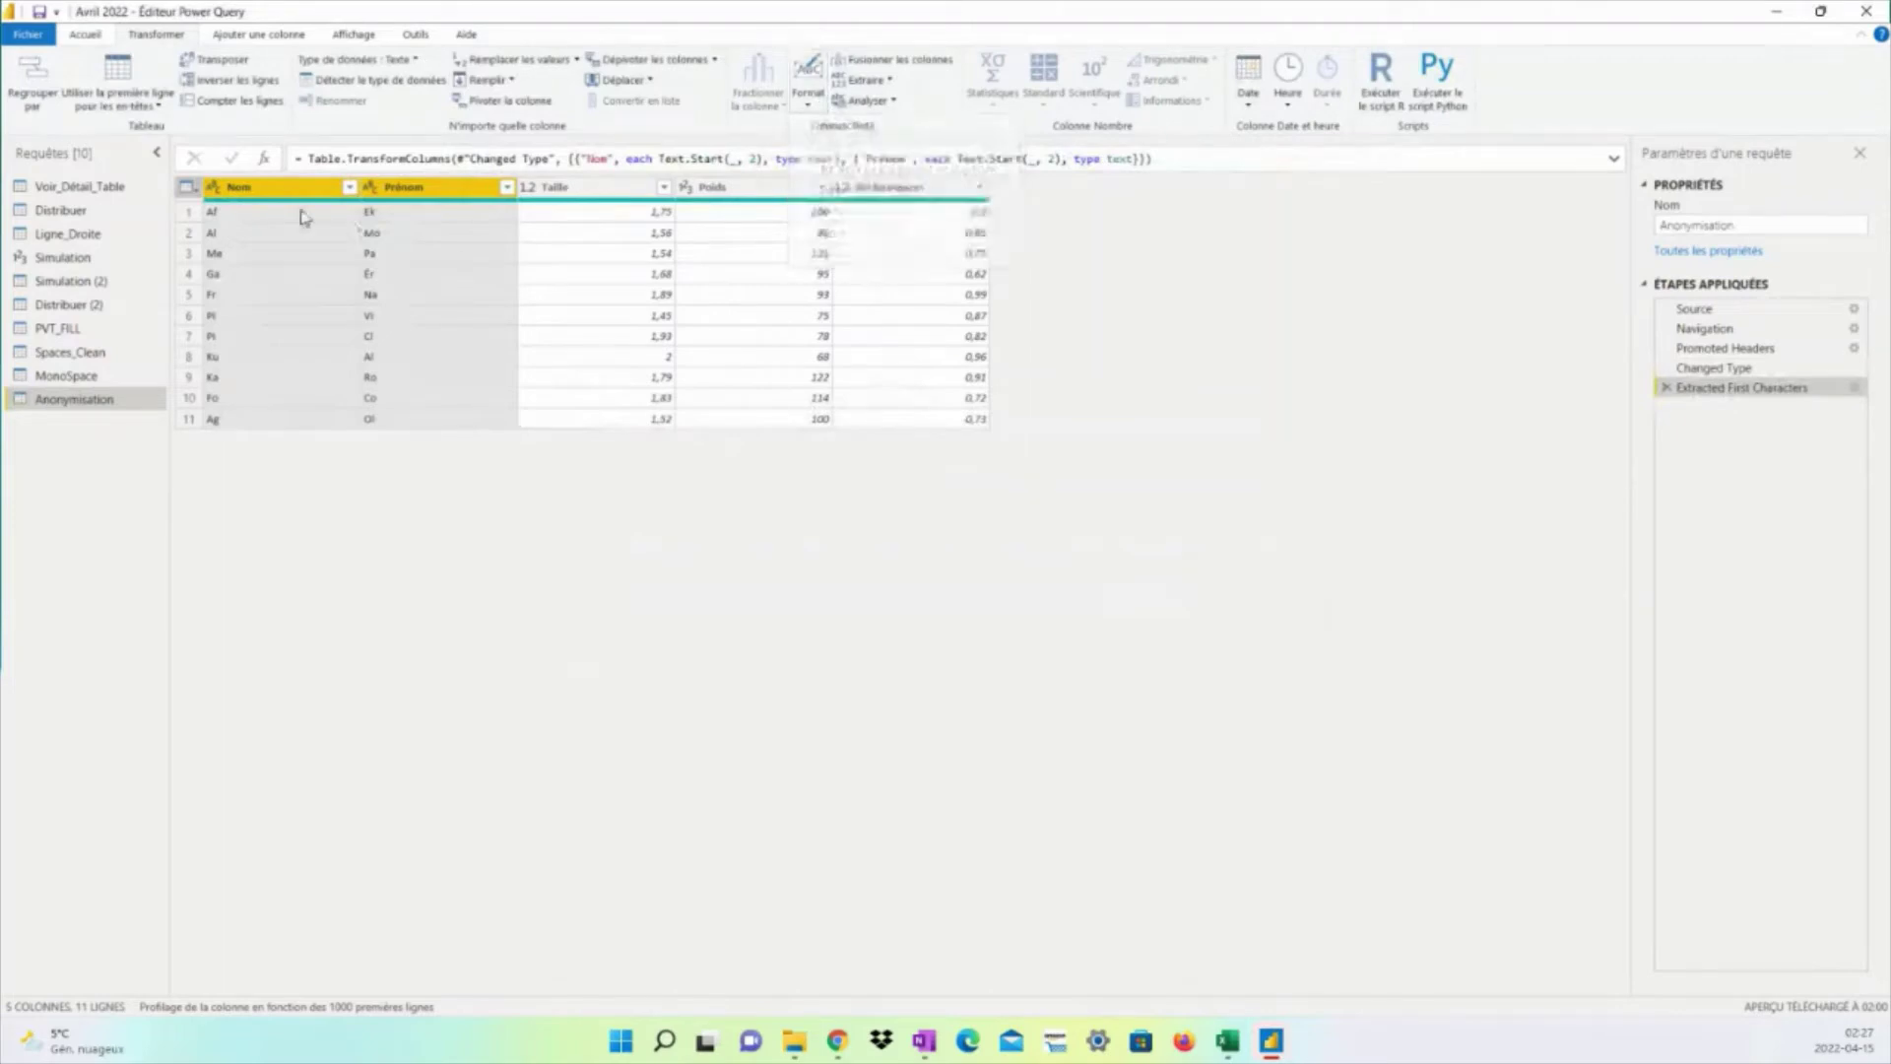
{"action": "left_click", "coordinate": [300, 216]}
{"action": "left_click", "coordinate": [807, 99]}
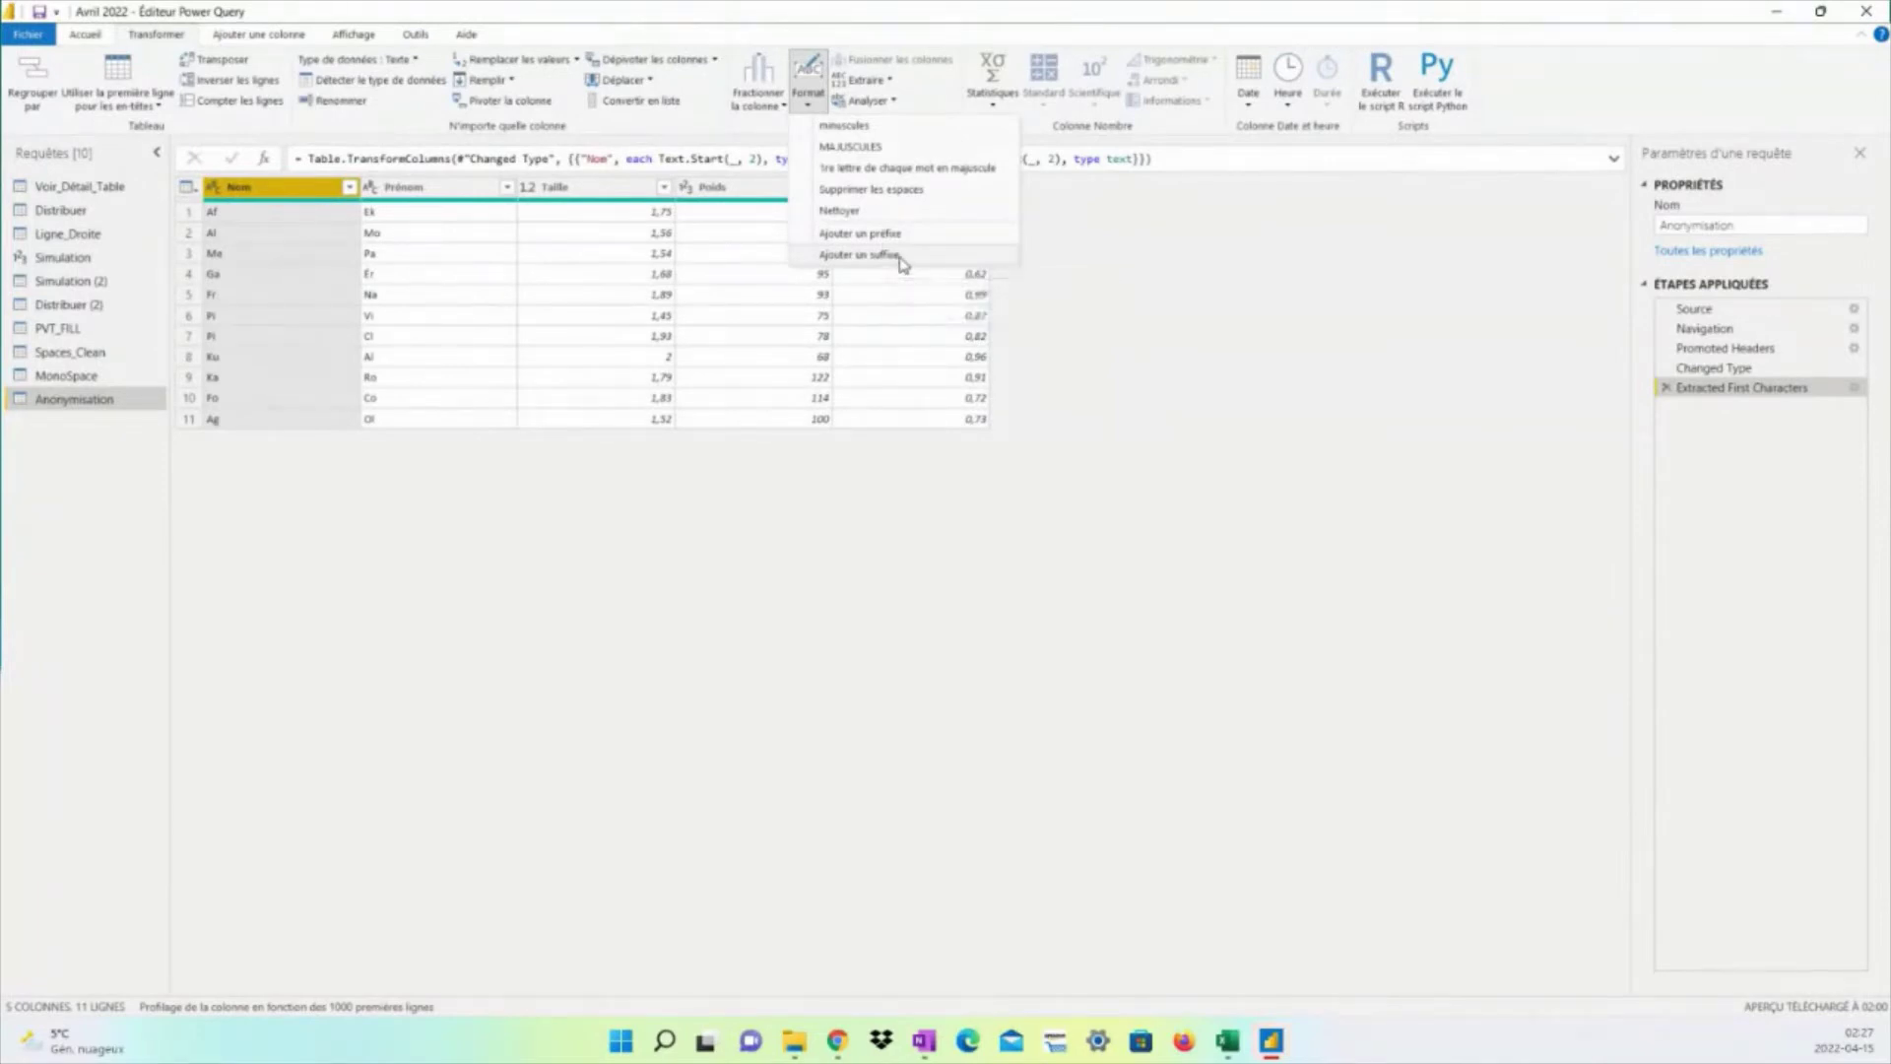
{"action": "left_click", "coordinate": [443, 219]}
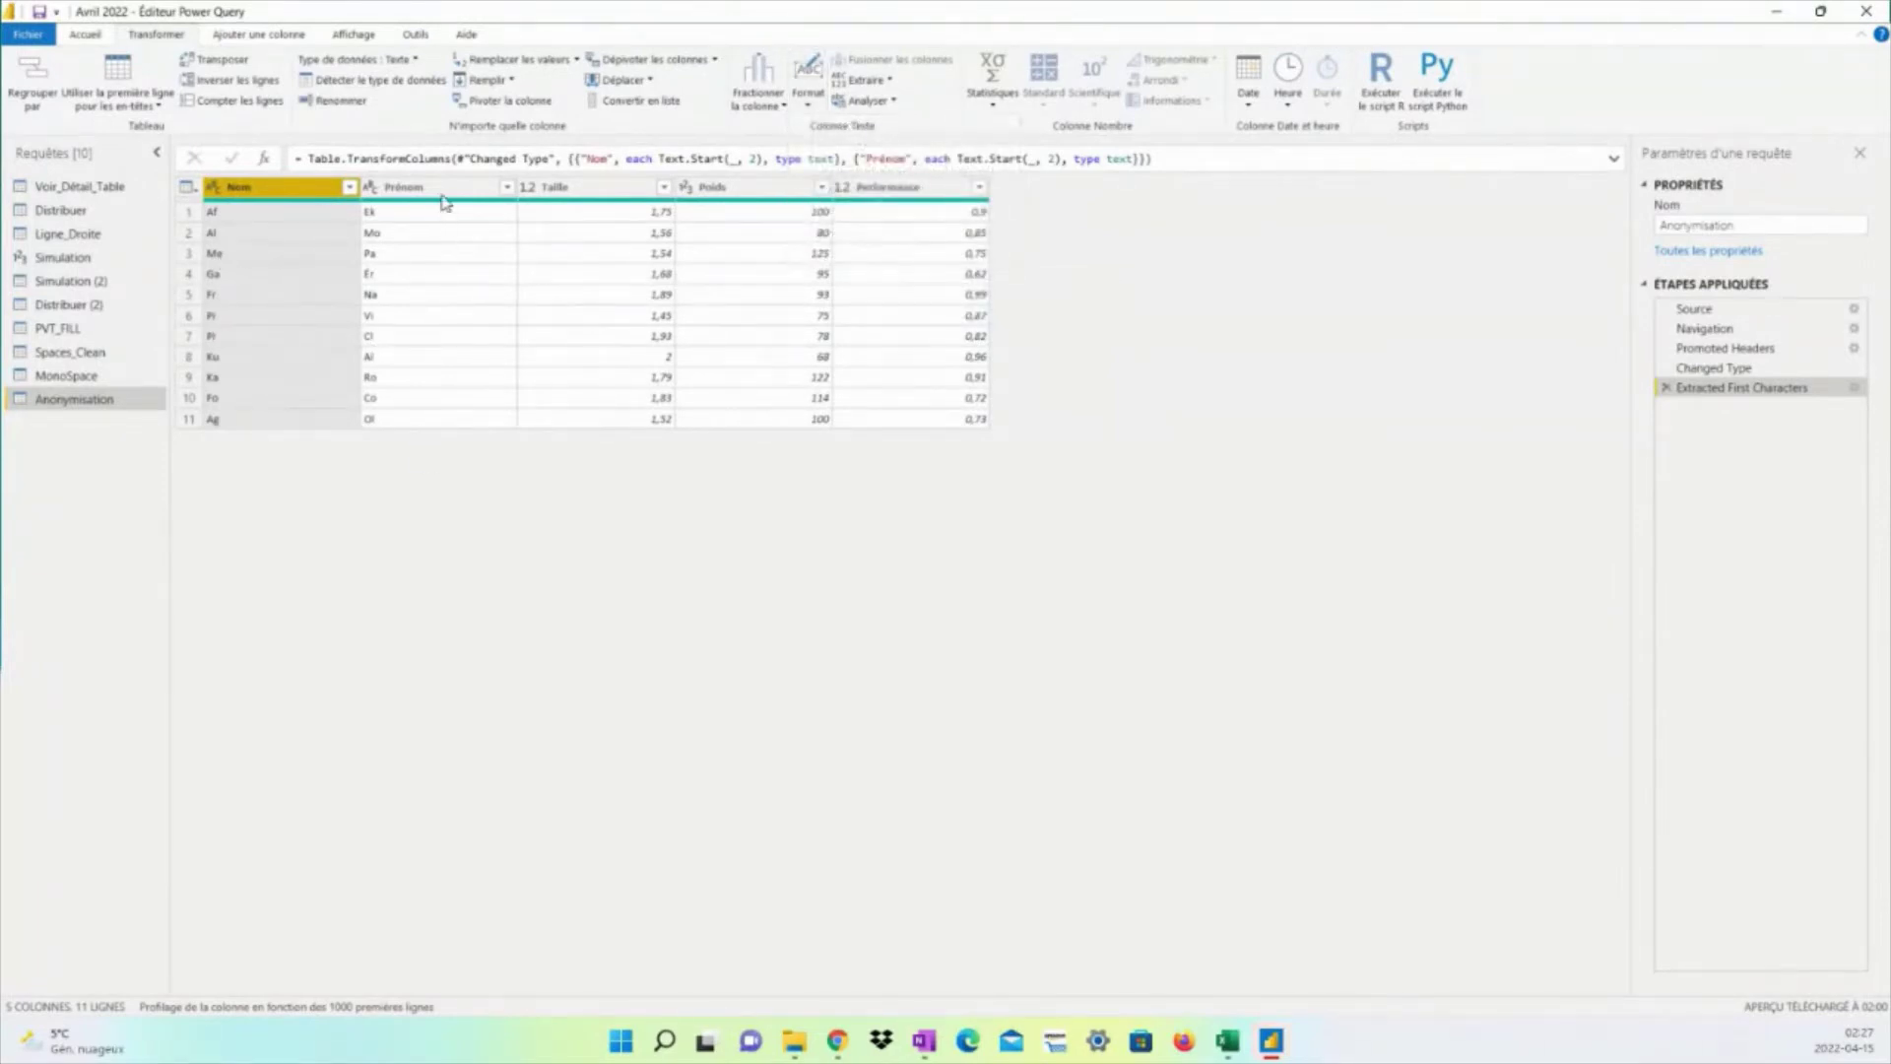
{"action": "left_click", "coordinate": [445, 200]}
{"action": "left_click", "coordinate": [313, 196]}
{"action": "left_click", "coordinate": [1665, 388]}
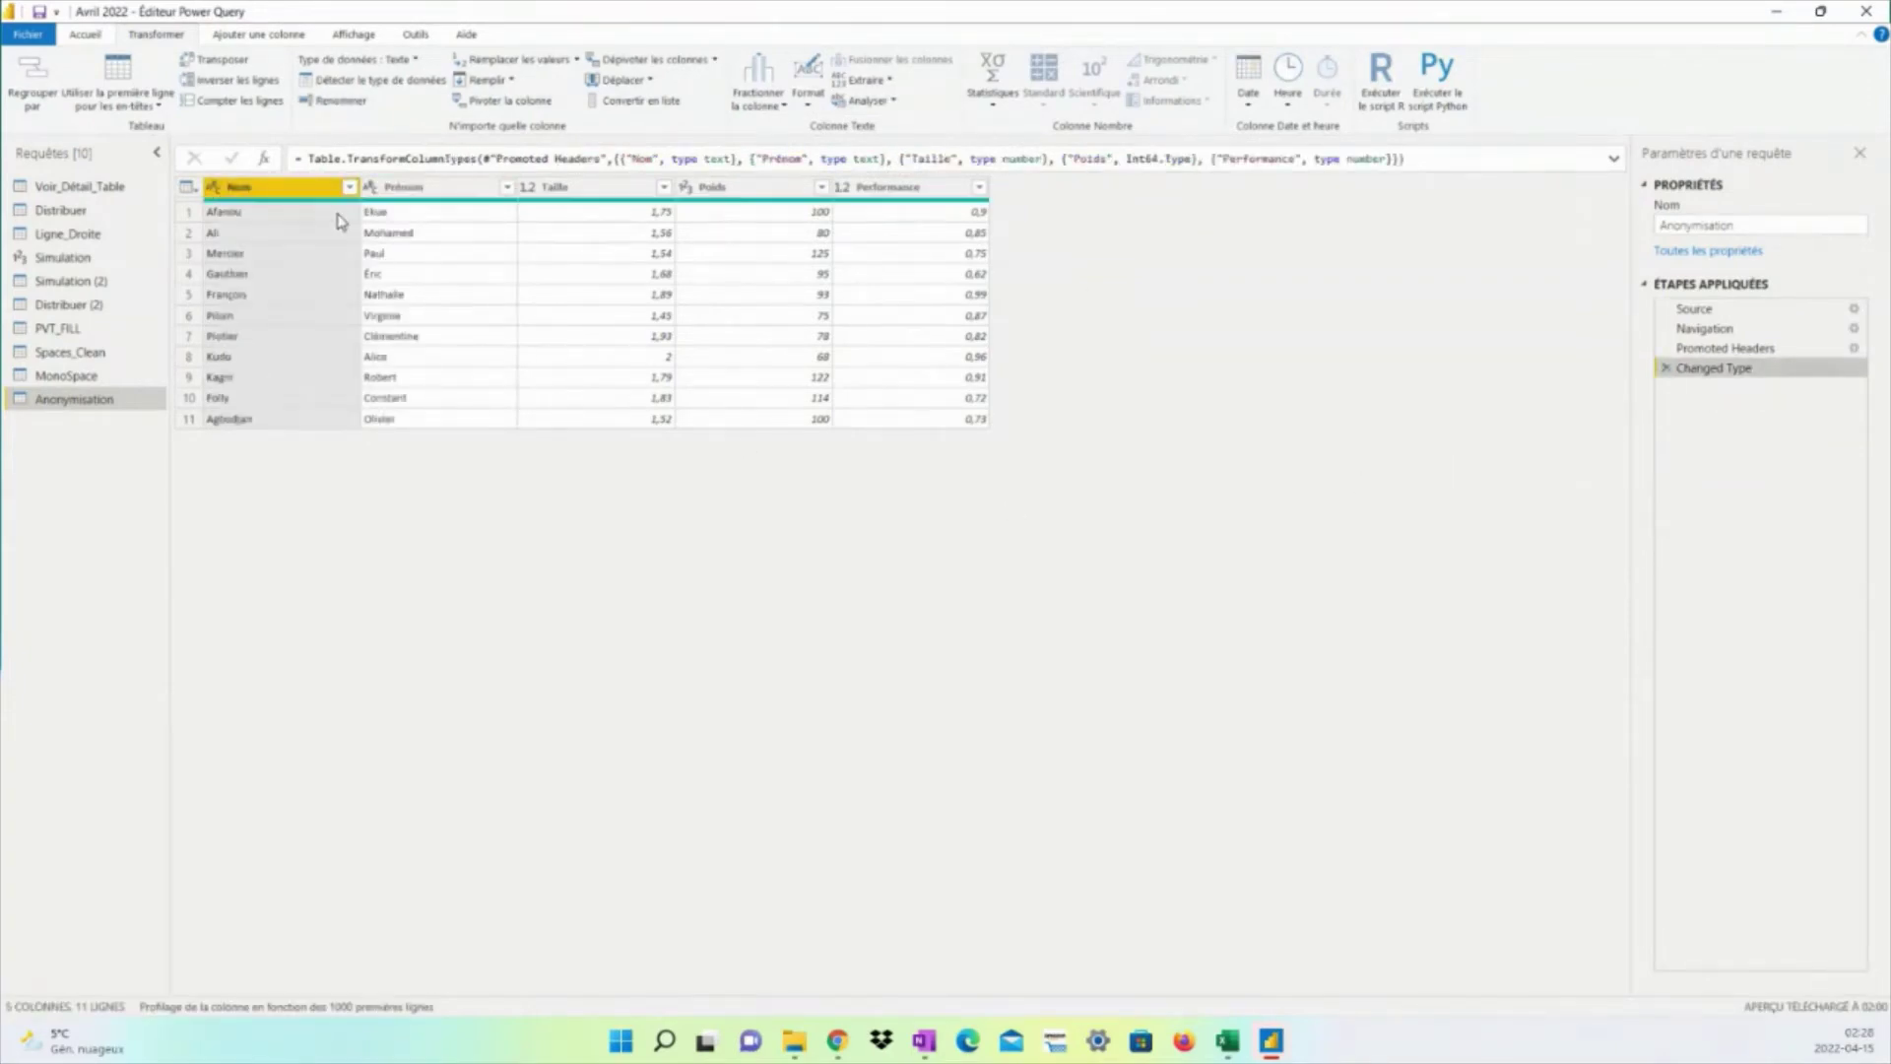
Step: Try extracting the last 2 characters of the Nom and Prénom columns together, and remove the added query step
{"action": "left_click", "coordinate": [411, 194], "text": "ctrl"}
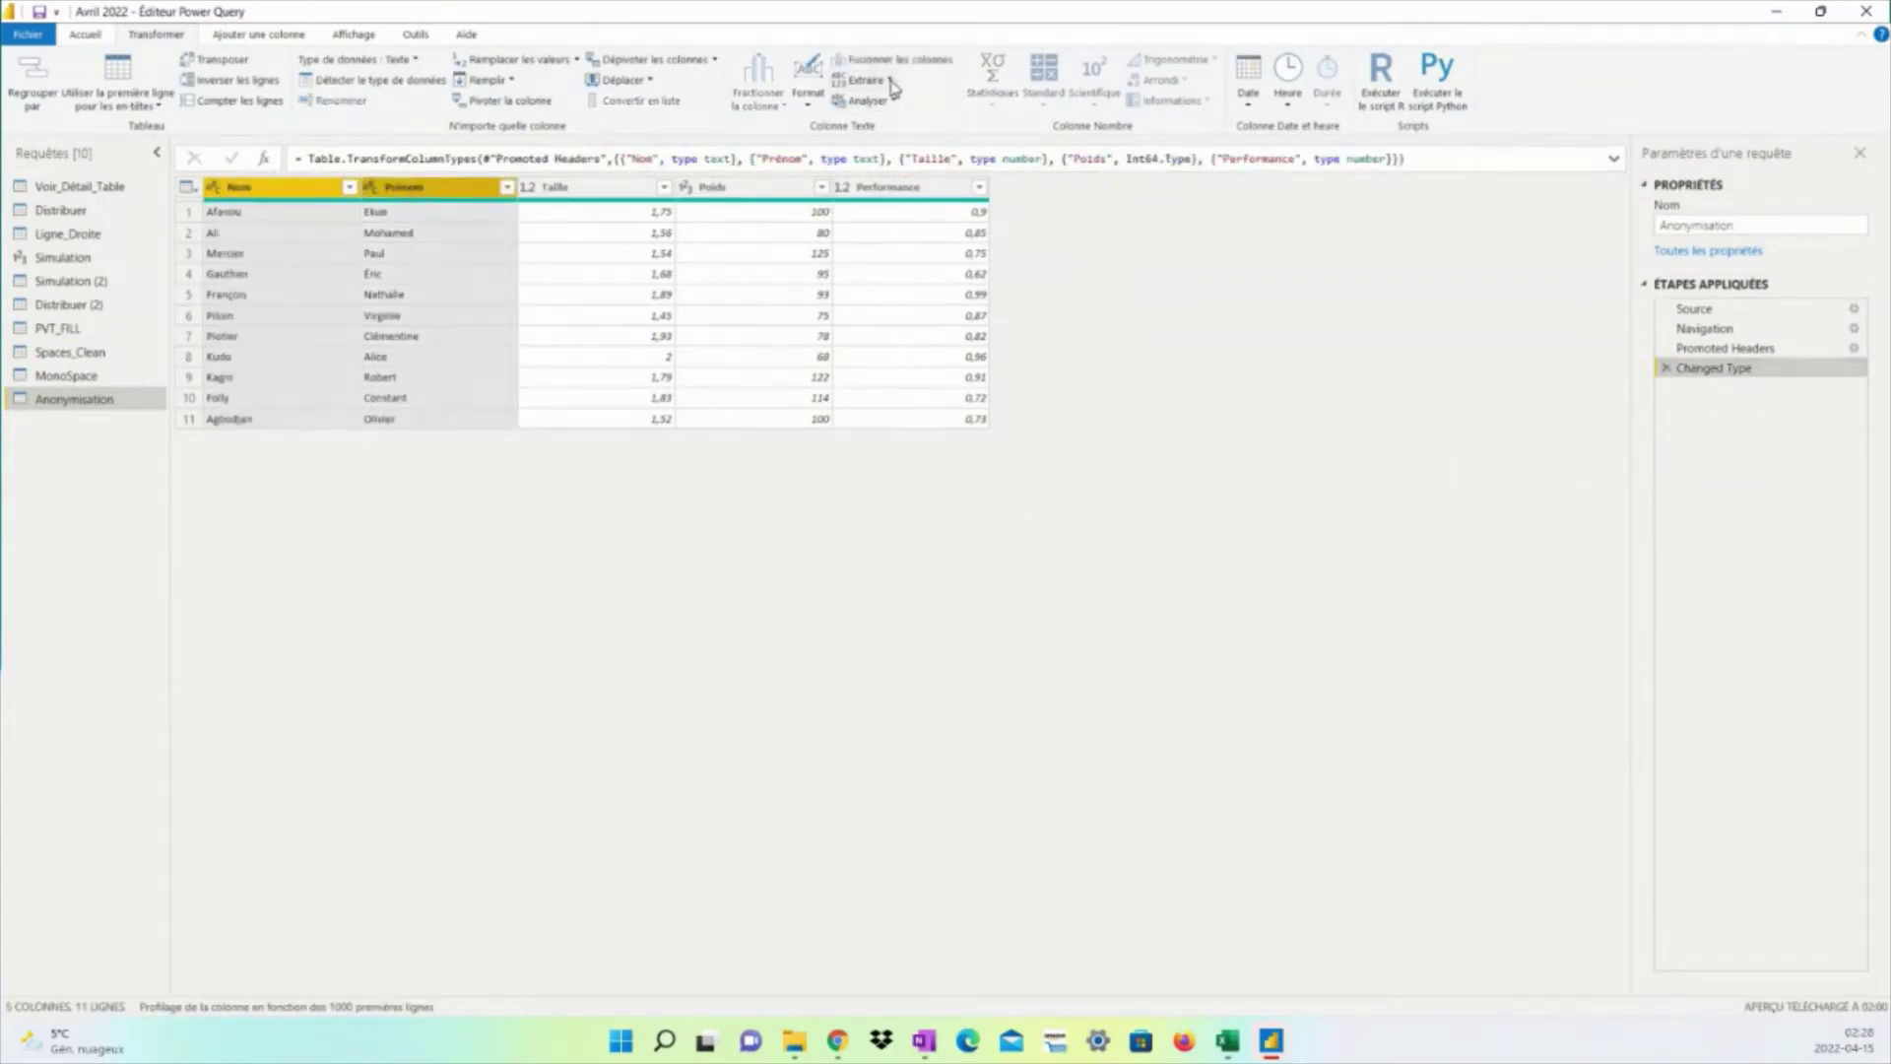
{"action": "left_click", "coordinate": [879, 80]}
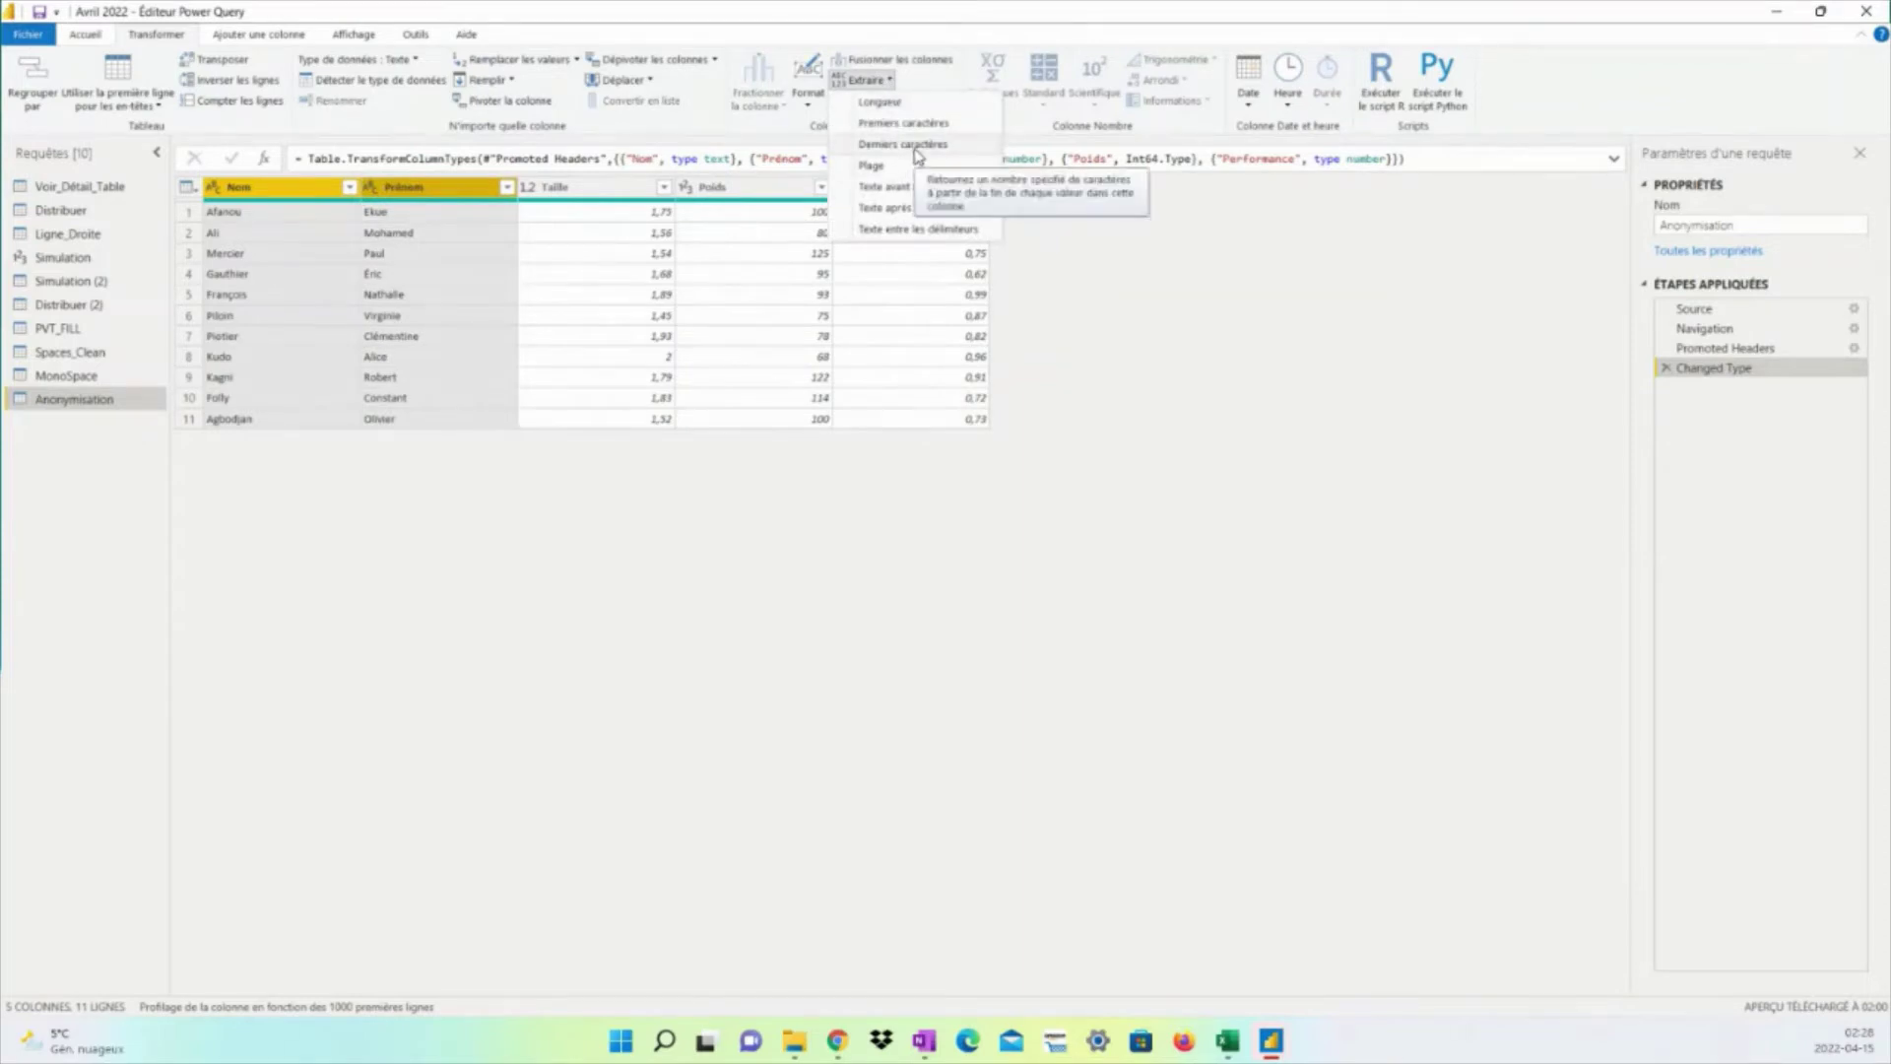
{"action": "left_click", "coordinate": [916, 150]}
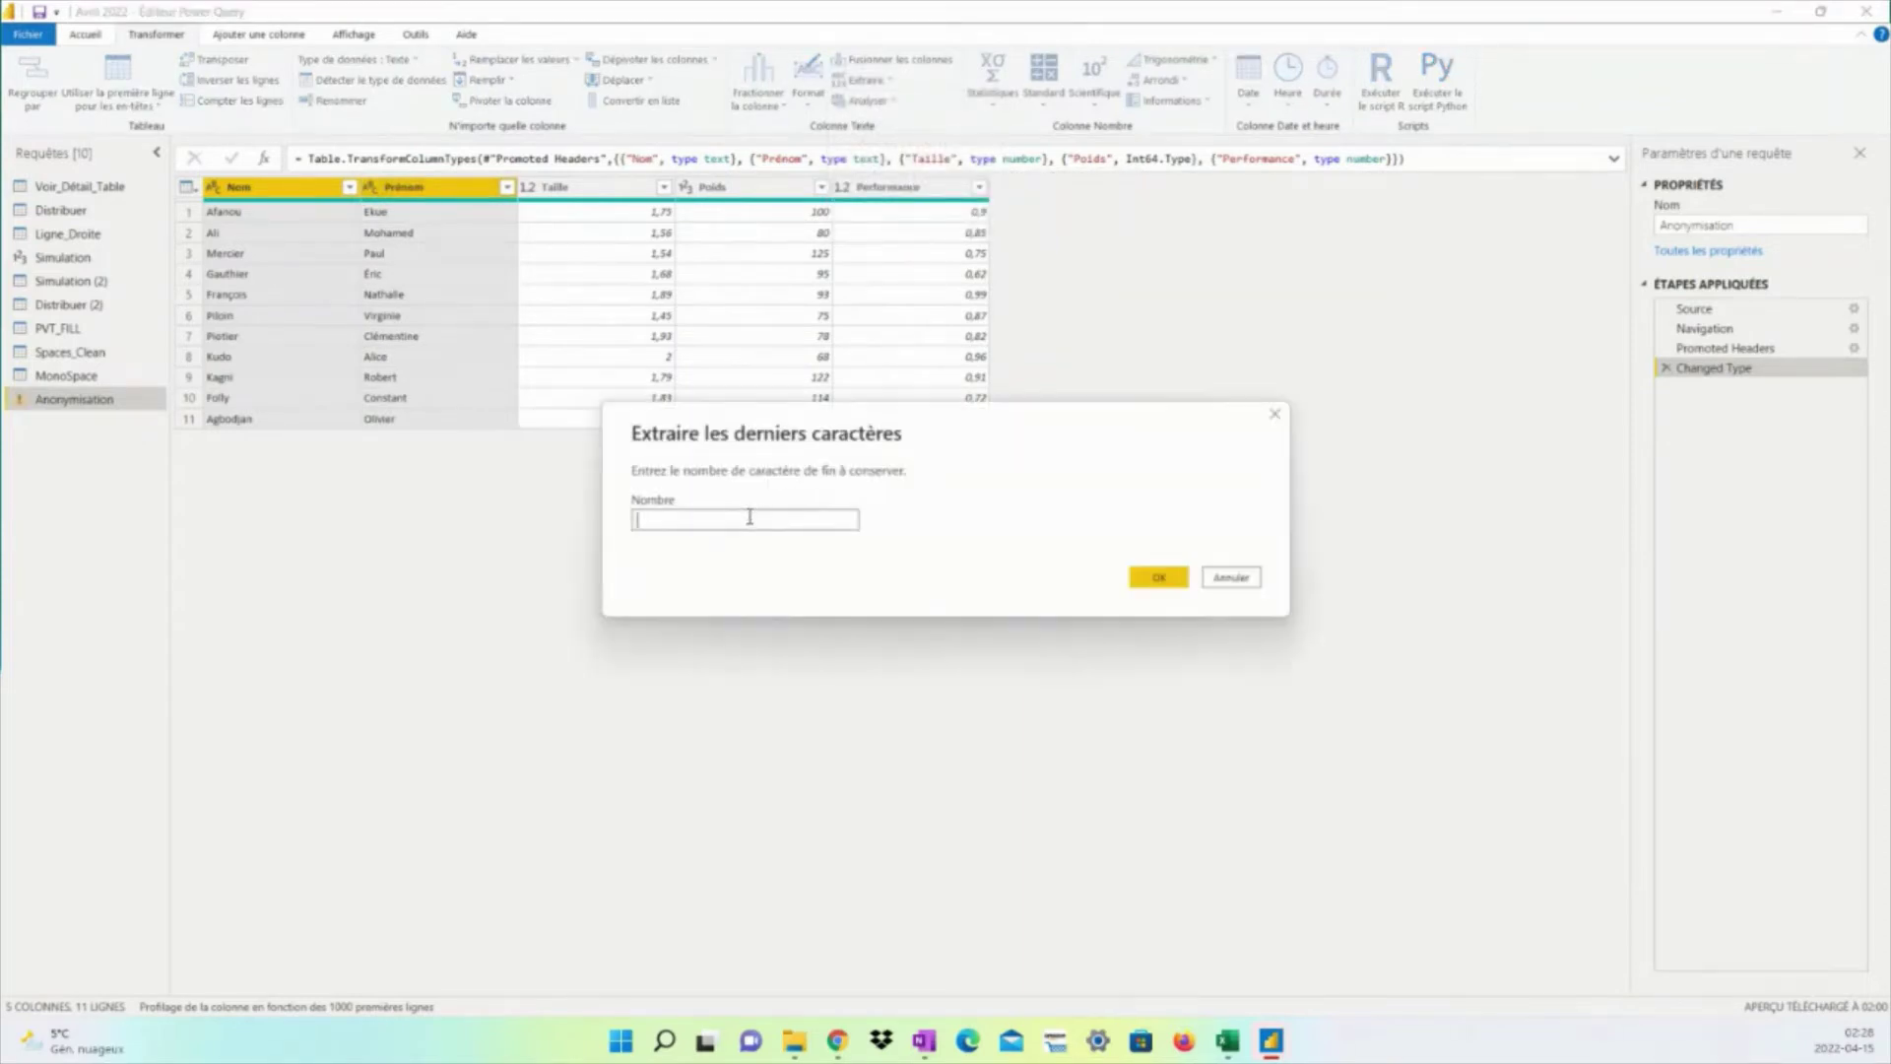
{"action": "type", "text": "2"}
{"action": "left_click", "coordinate": [1155, 577]}
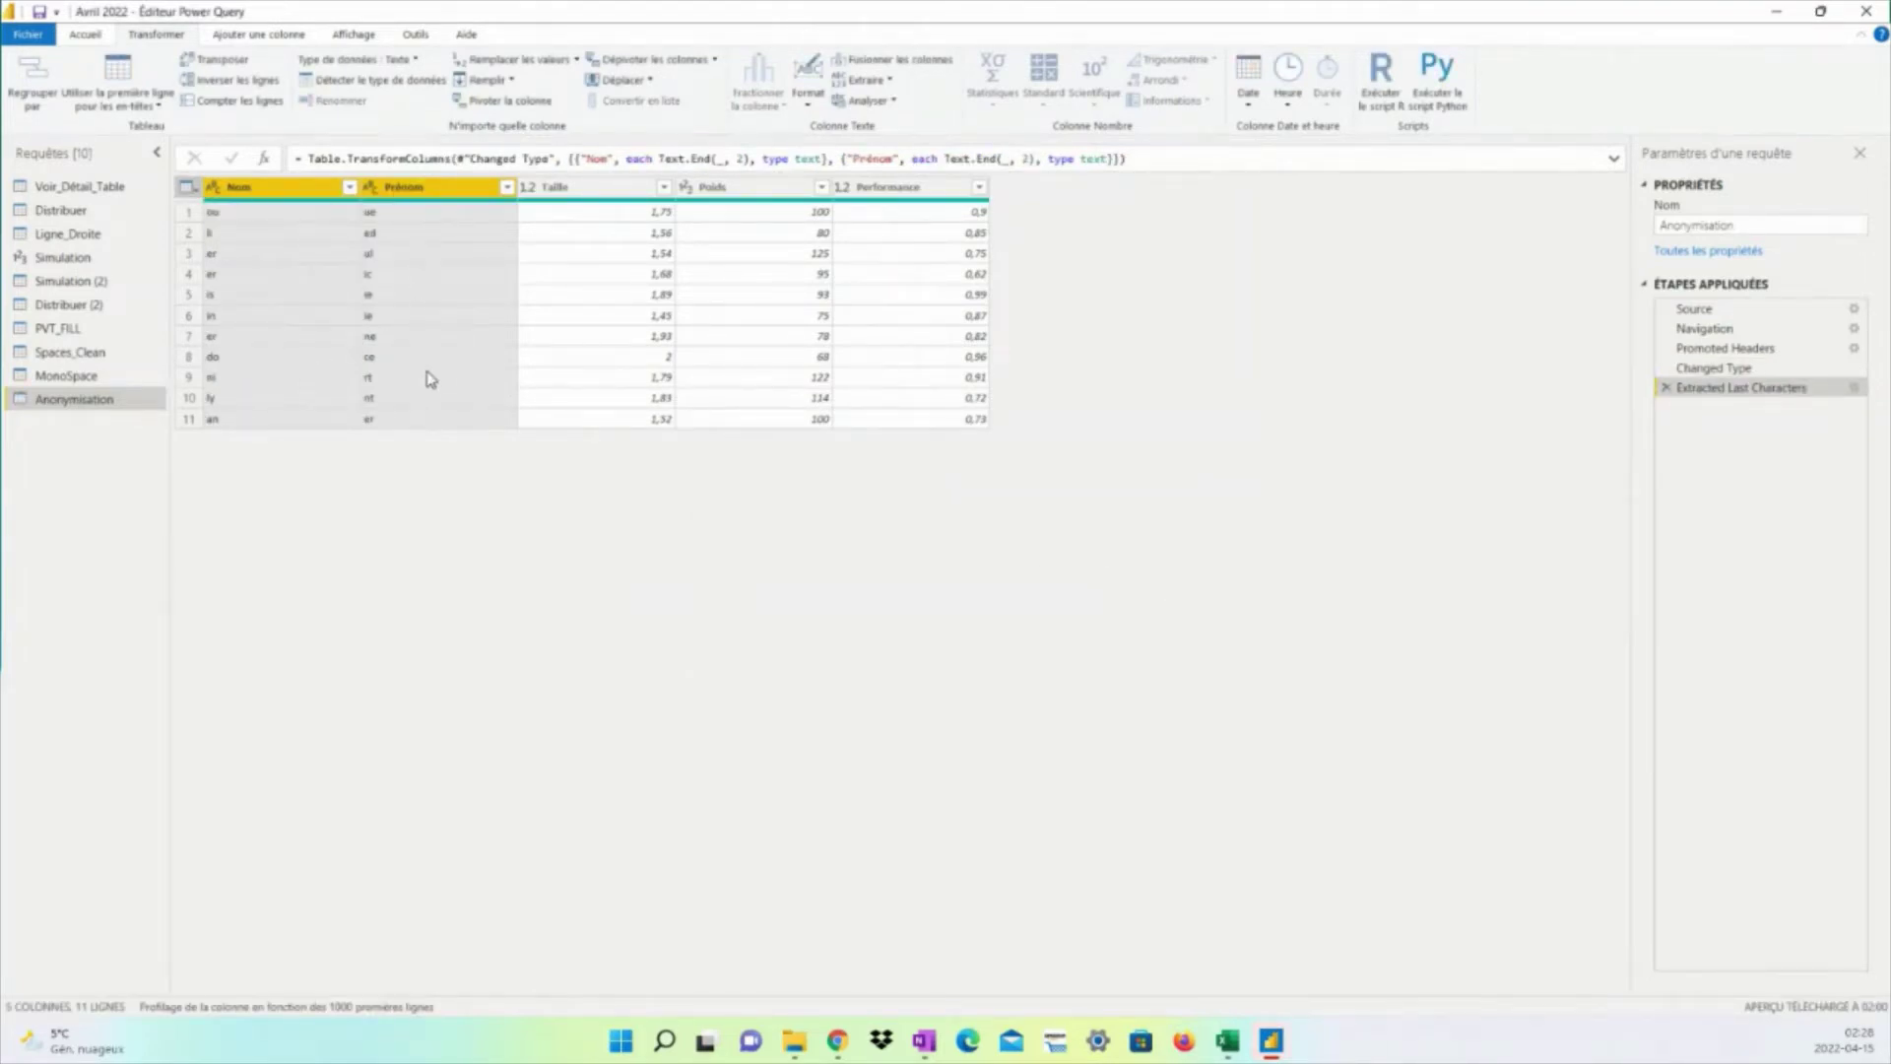
{"action": "left_click", "coordinate": [1665, 387]}
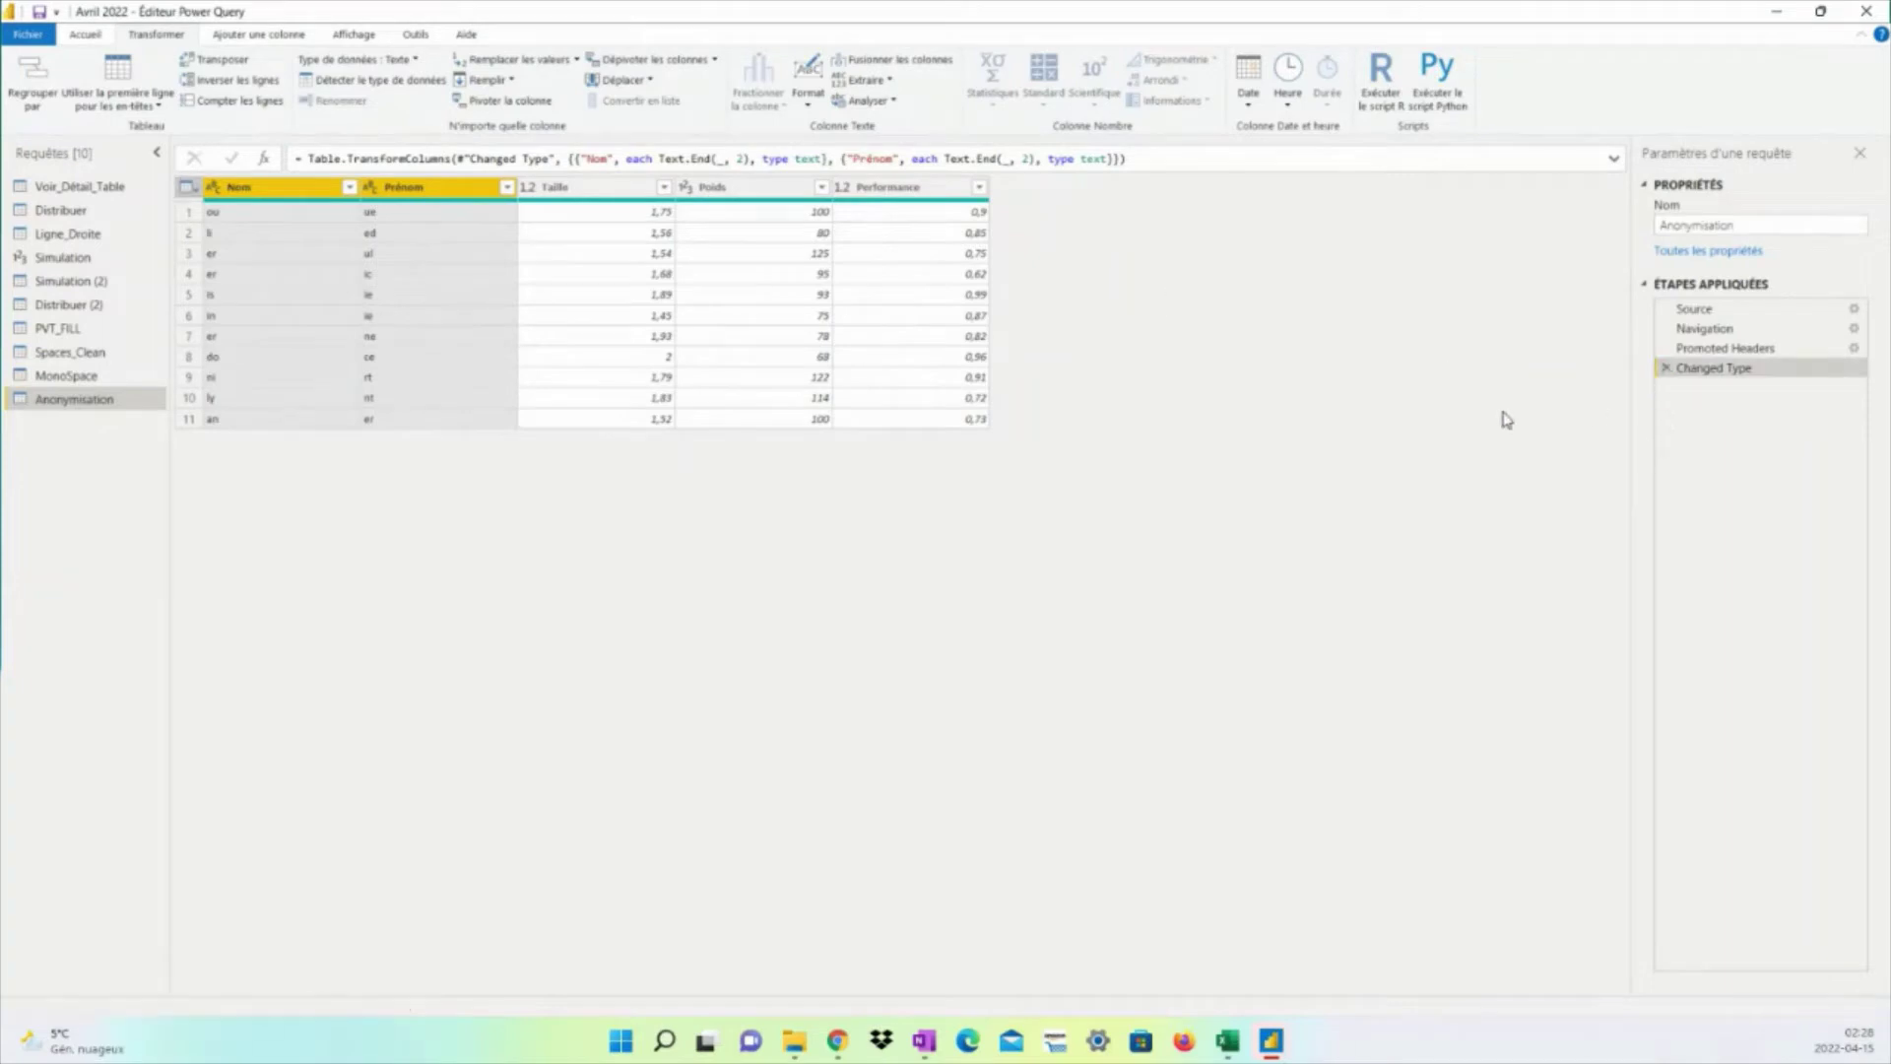
Step: Try extracting a text range from Nom and Prénom with start index 2 and 3 characters, and remove the added query step
{"action": "left_click", "coordinate": [888, 83]}
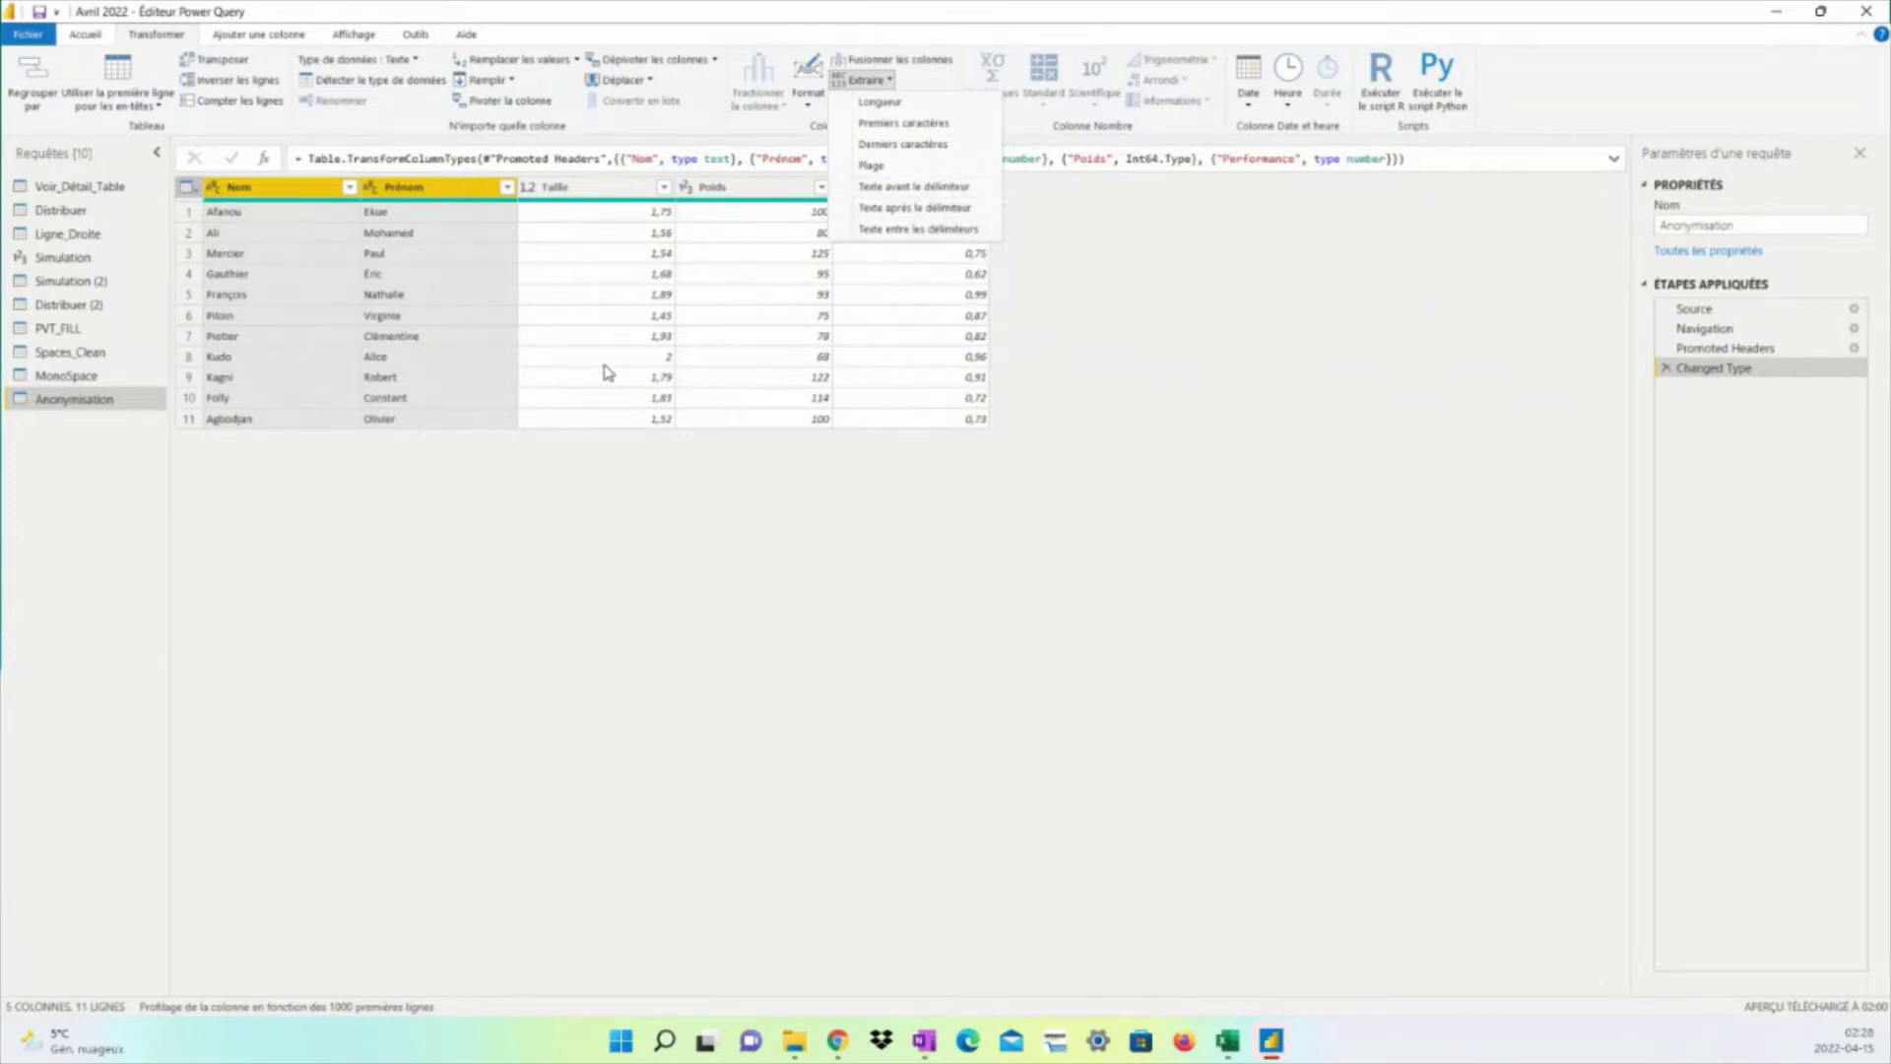
{"action": "left_click", "coordinate": [872, 166]}
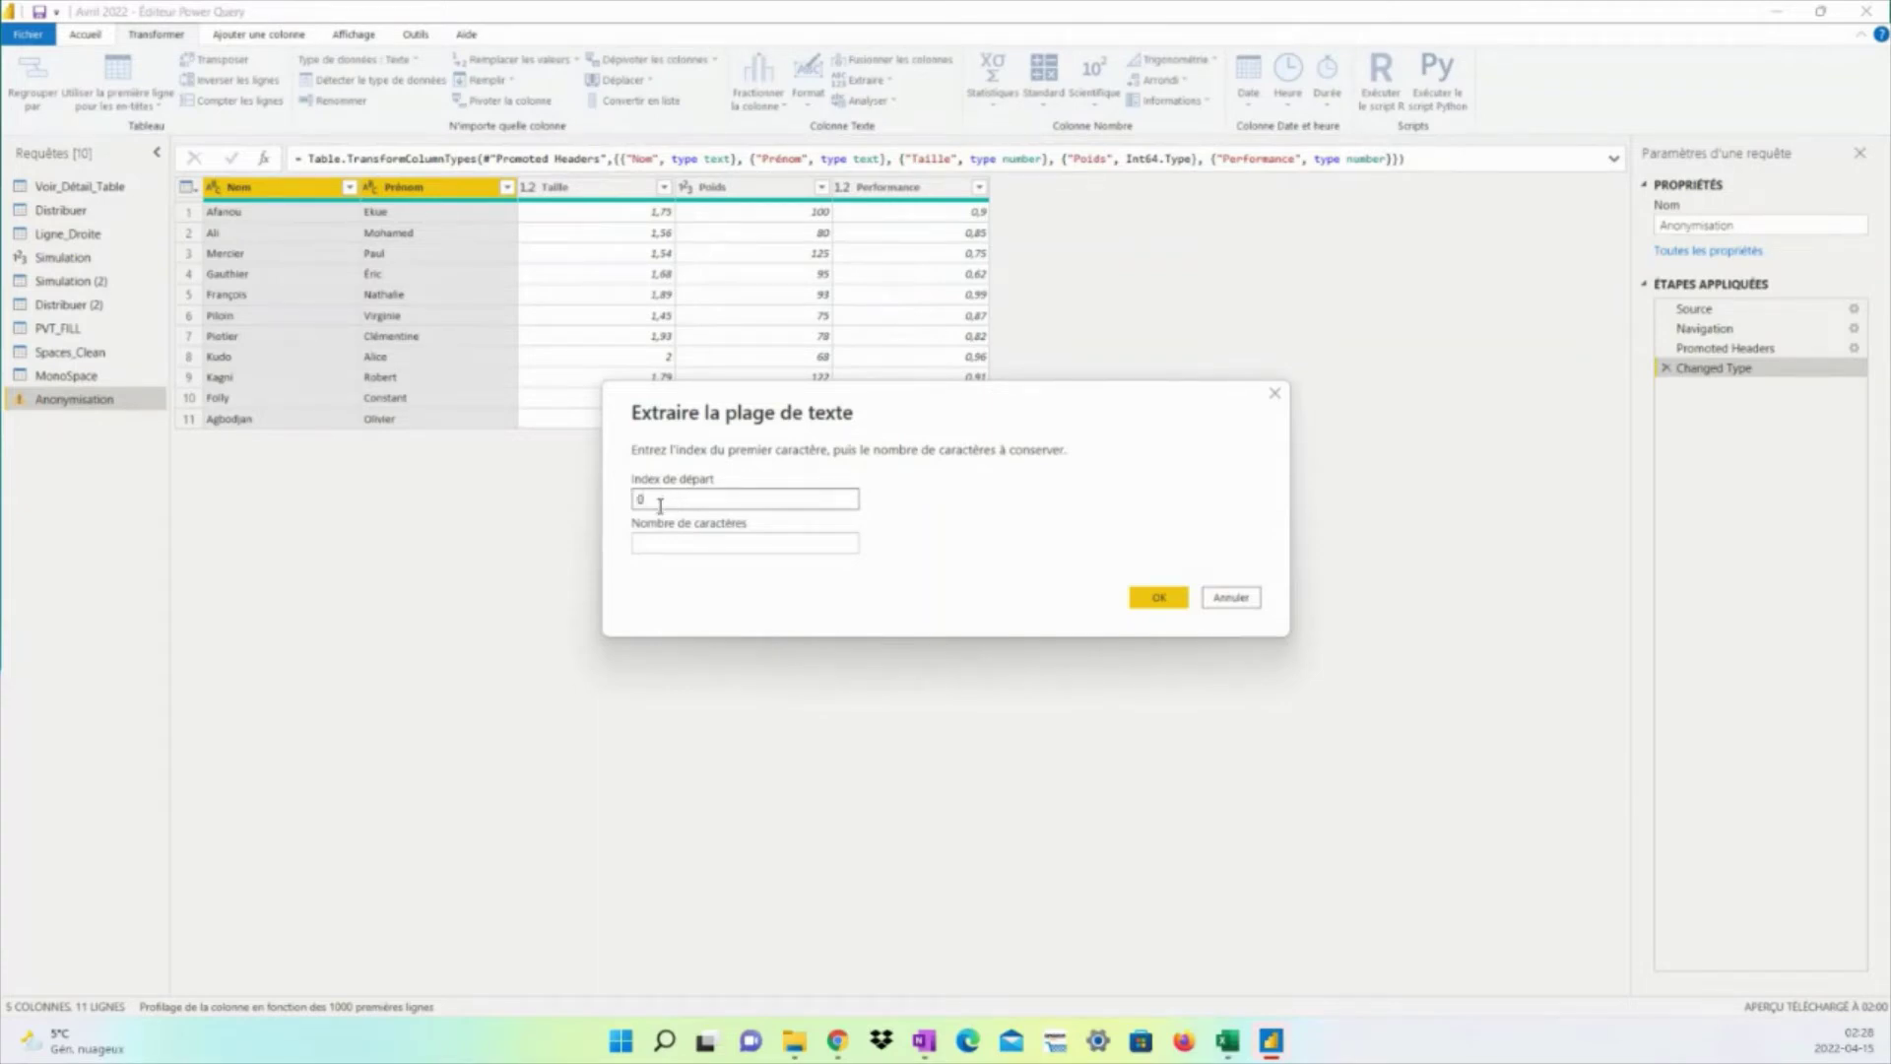
{"action": "left_click", "coordinate": [661, 543]}
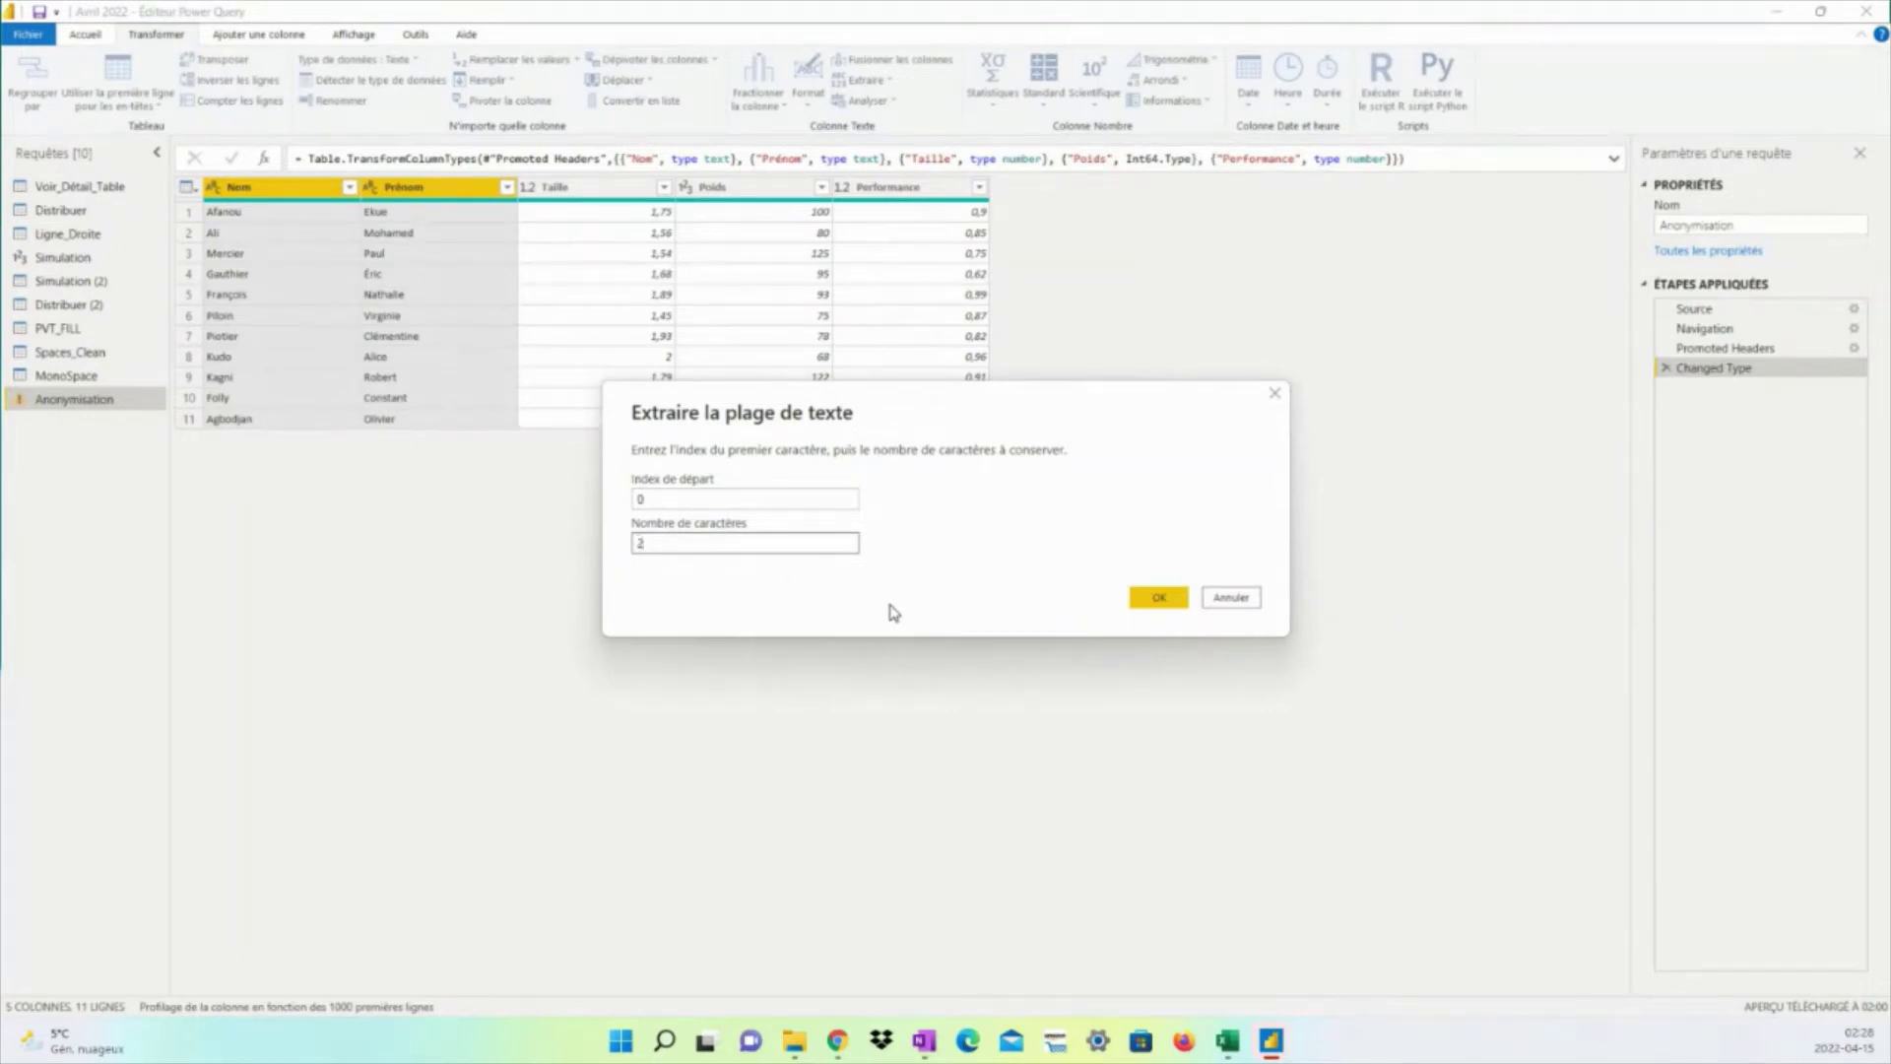
{"action": "type", "text": "5"}
{"action": "left_click", "coordinate": [690, 496]}
{"action": "key", "text": "BackSpace"}
{"action": "type", "text": "2"}
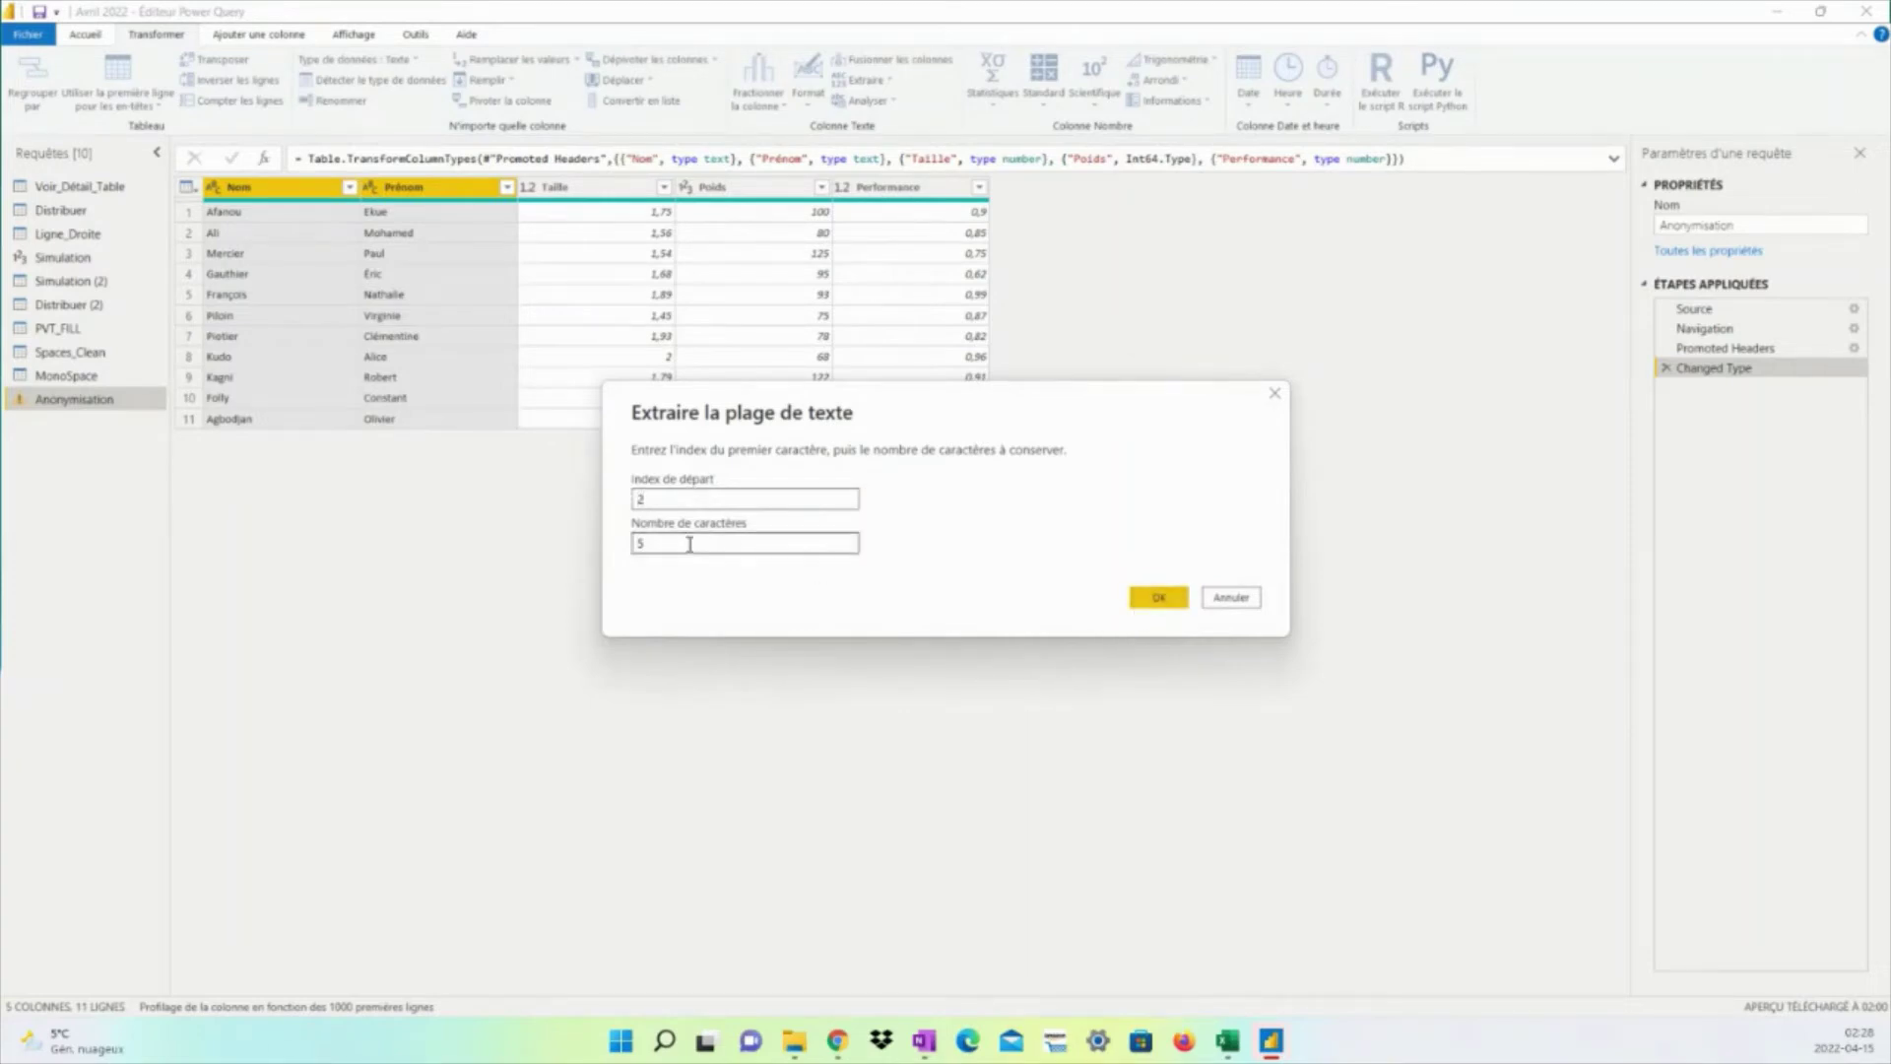
{"action": "left_click", "coordinate": [690, 542]}
{"action": "type", "text": "3"}
{"action": "left_click", "coordinate": [667, 498]}
{"action": "left_click", "coordinate": [1161, 598]}
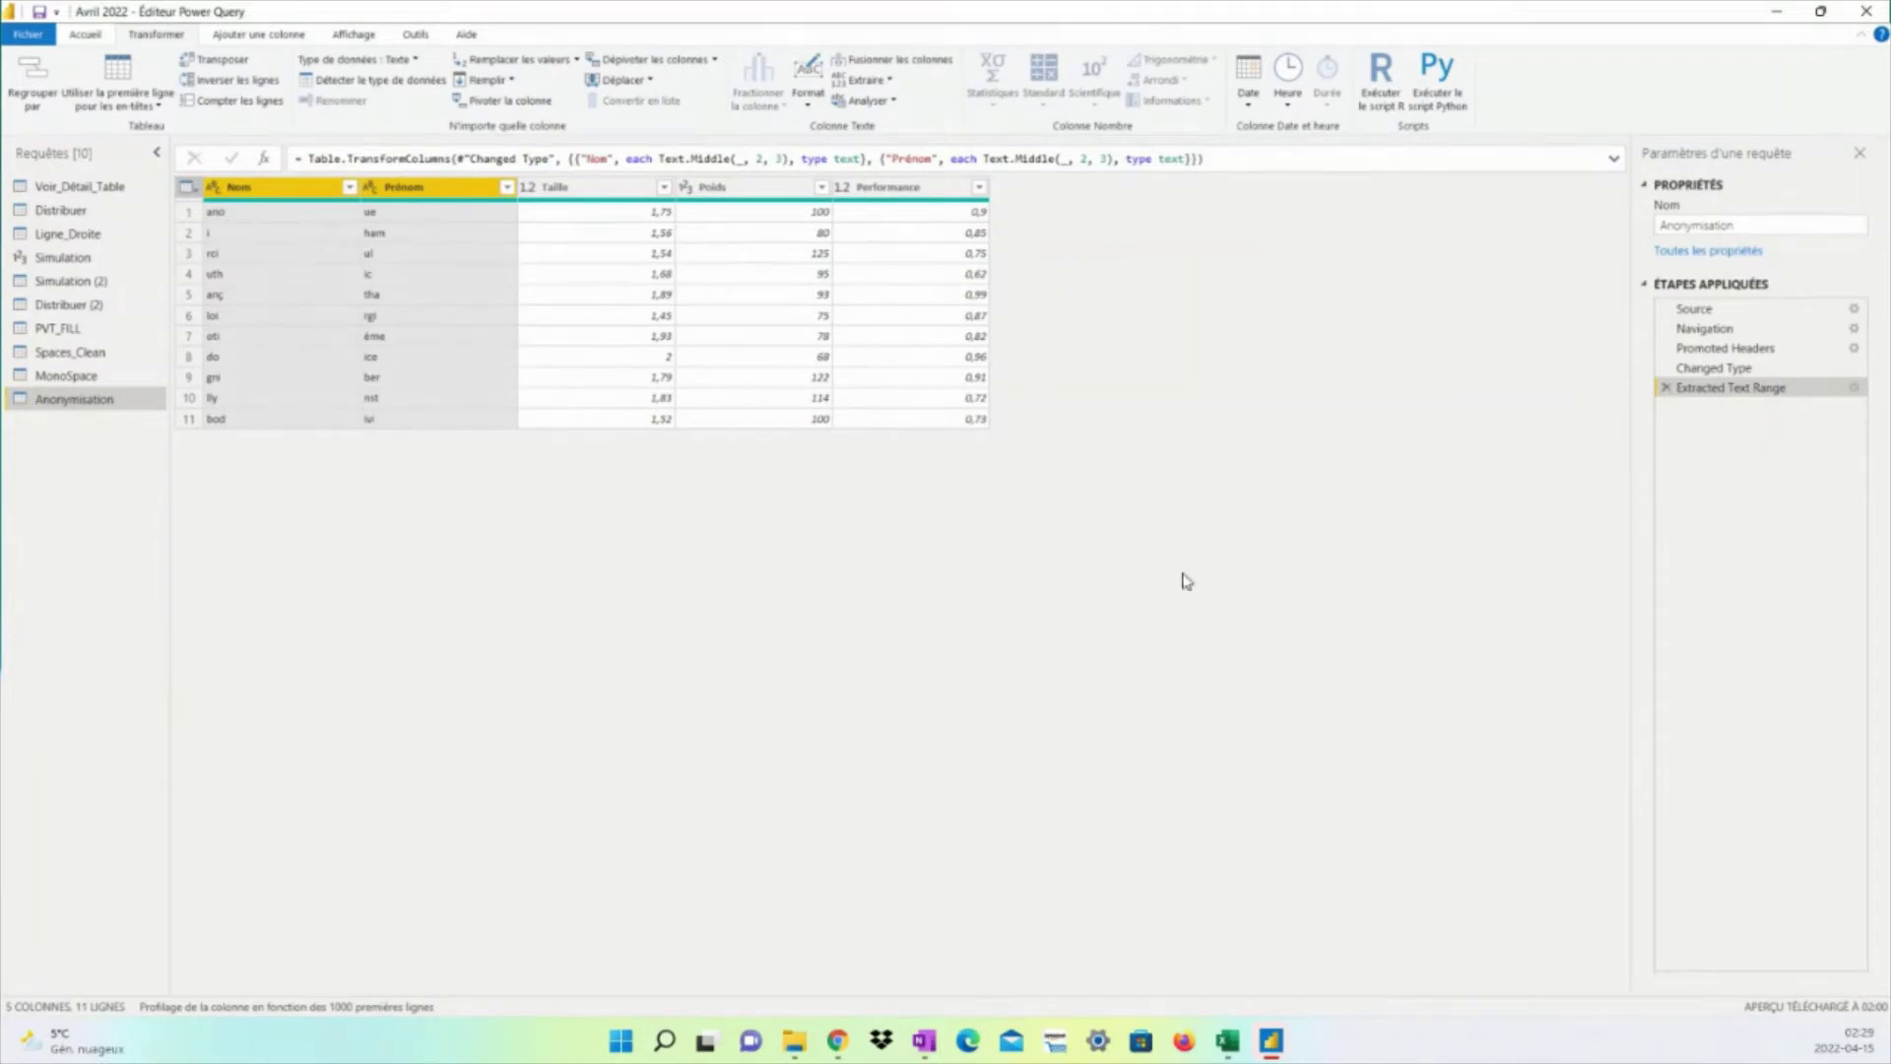
{"action": "left_click", "coordinate": [1667, 390]}
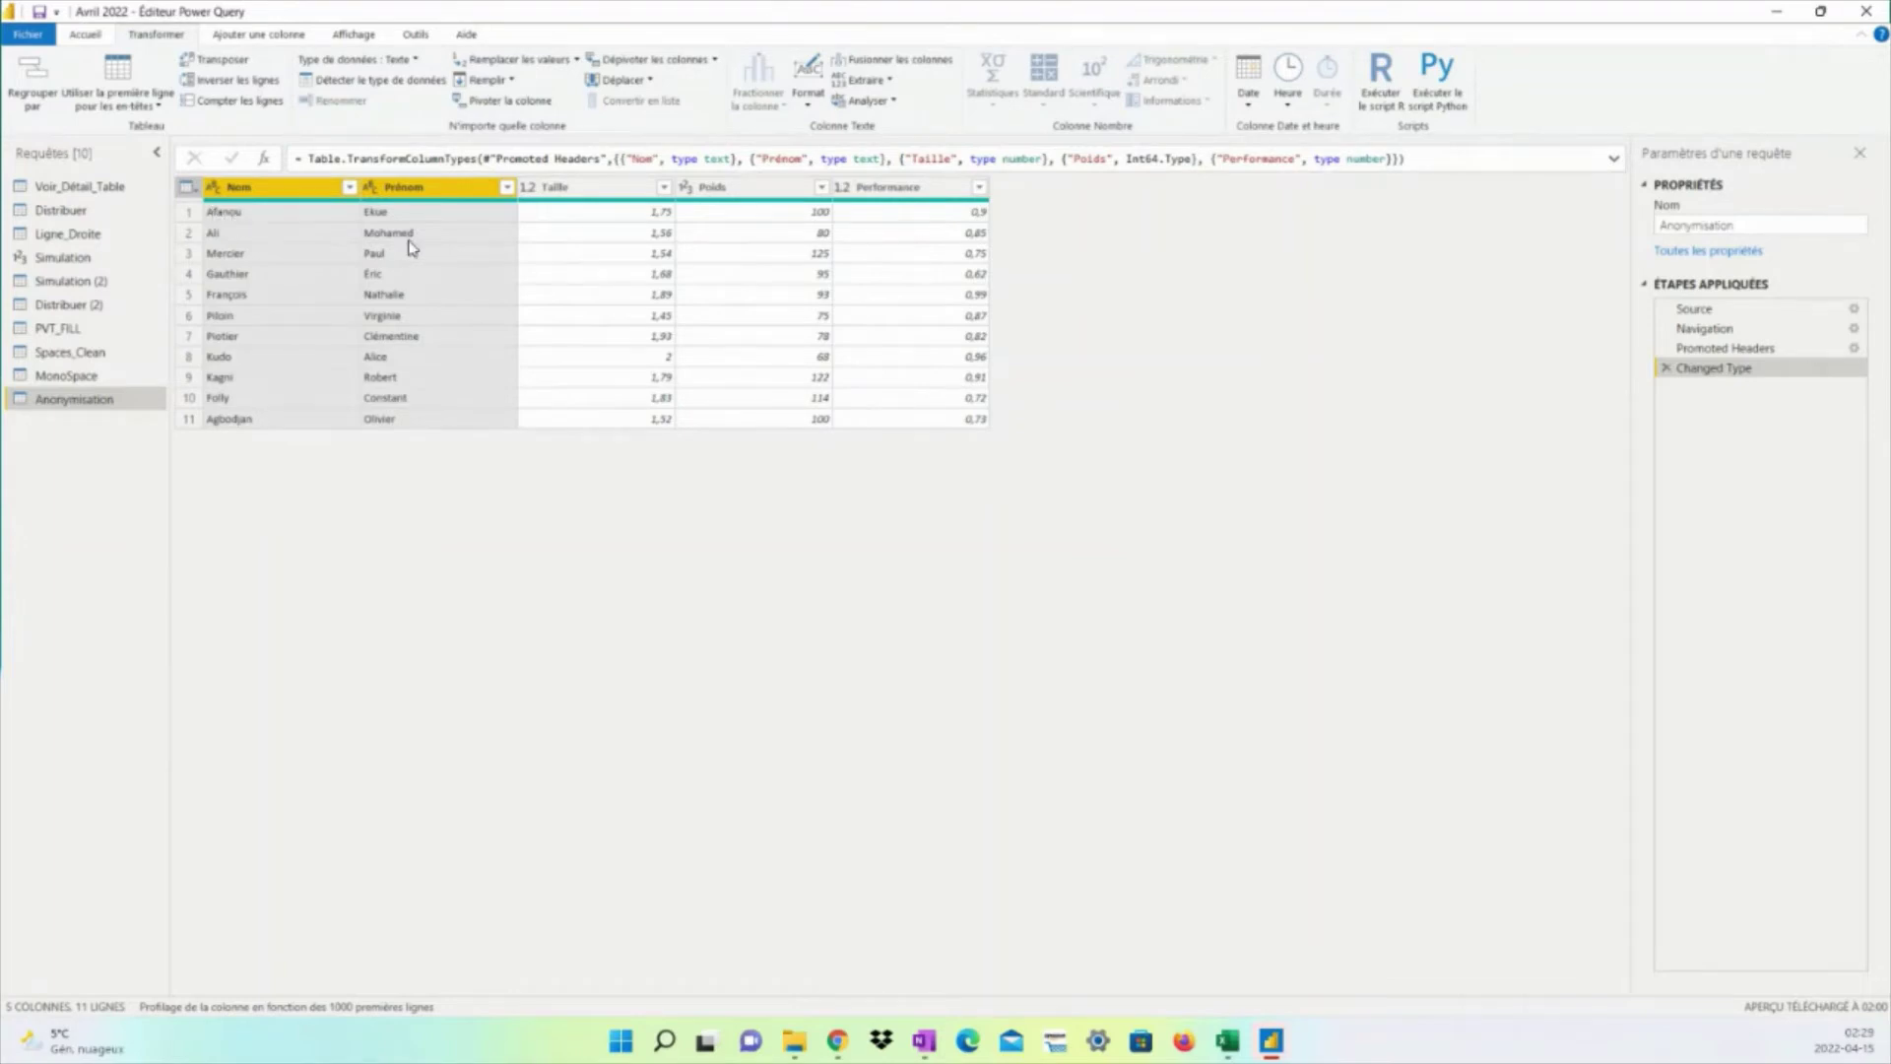
Step: Blank the Nom and Prénom columns by extracting a text range with start index 0 and 0 characters
{"action": "left_click", "coordinate": [889, 80]}
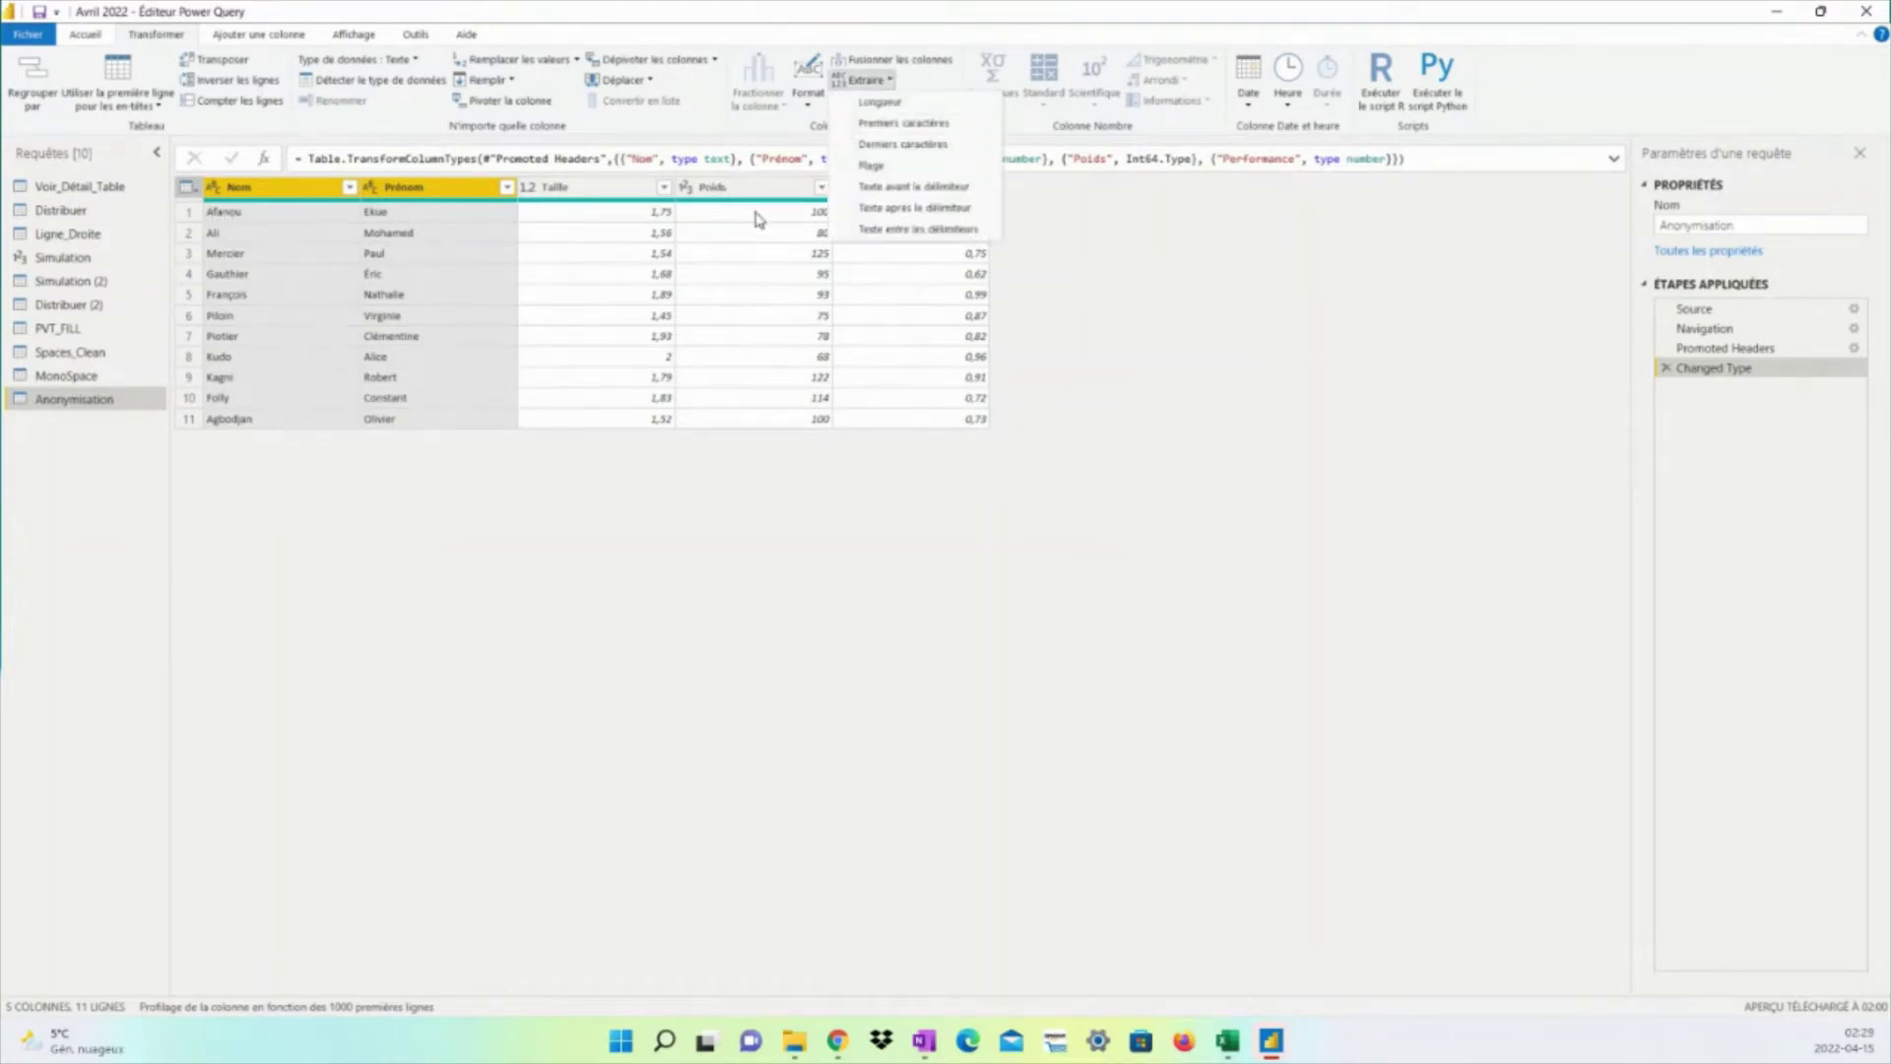
{"action": "left_click", "coordinate": [891, 169]}
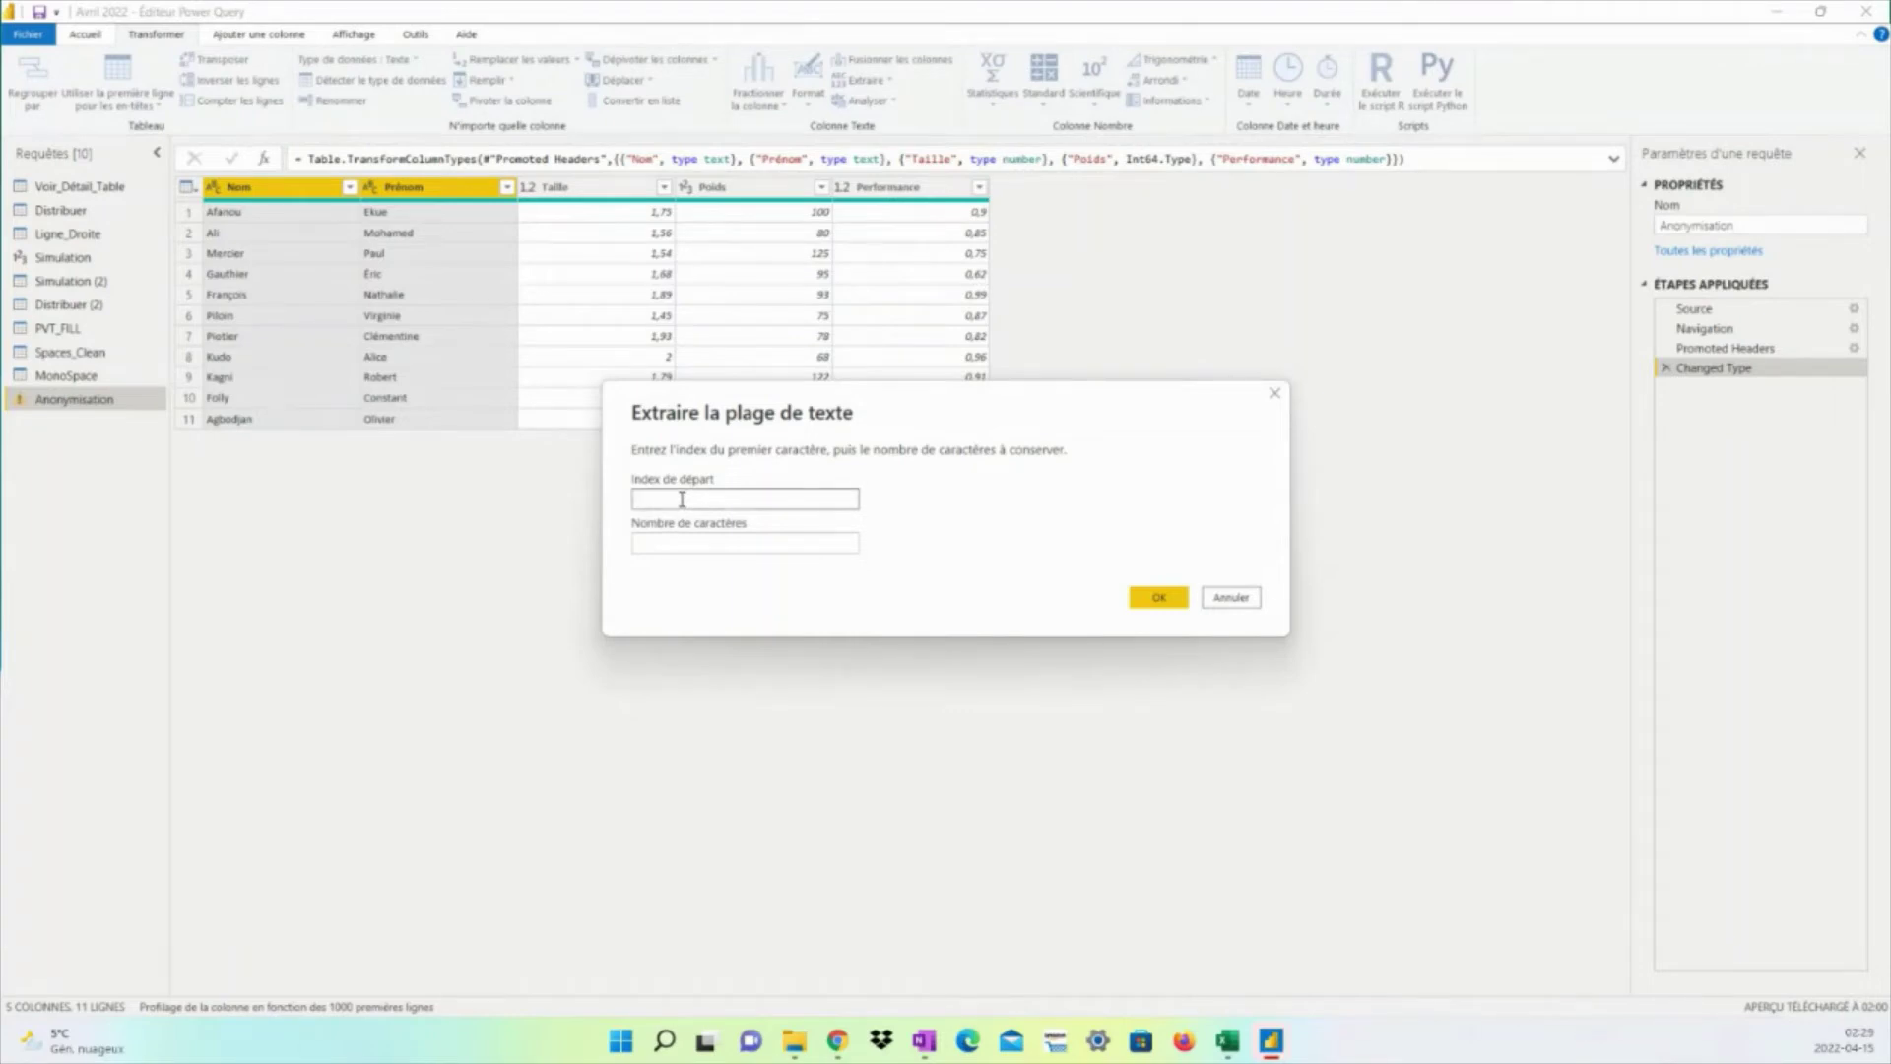
{"action": "left_click", "coordinate": [680, 540]}
{"action": "type", "text": "0"}
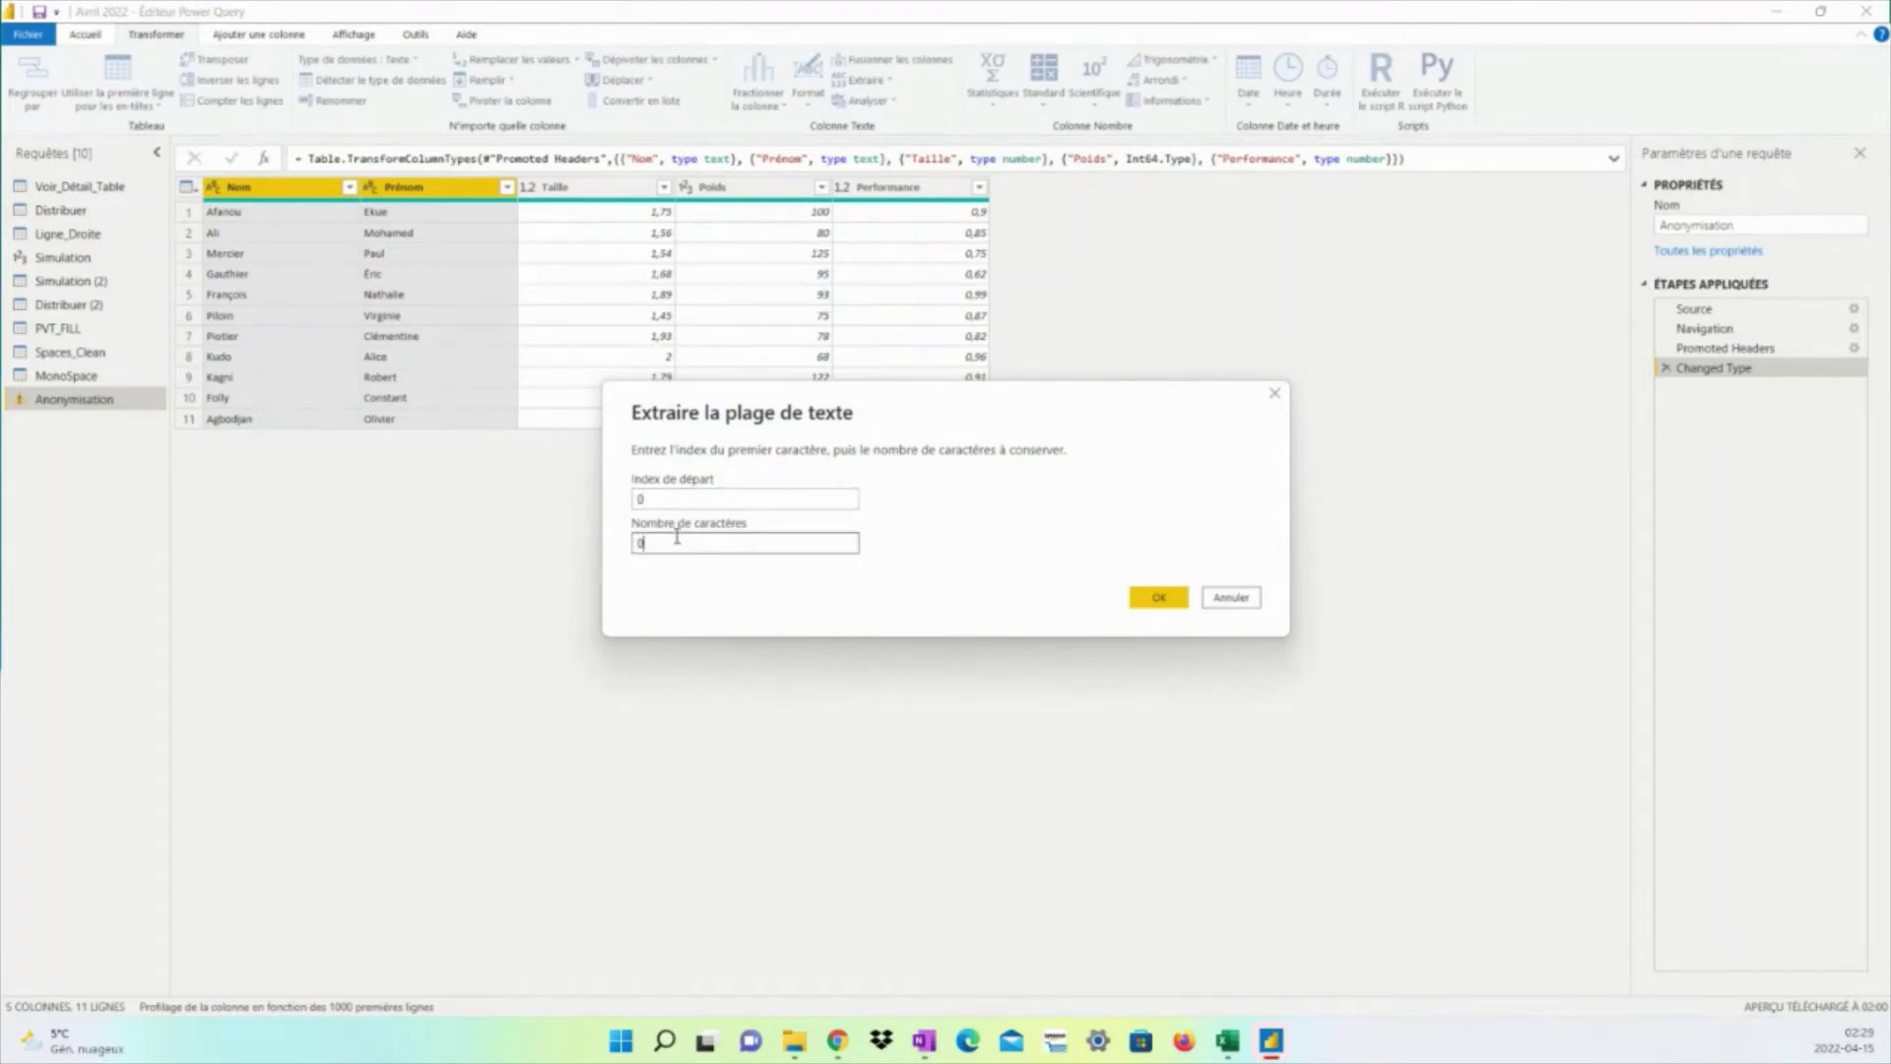
{"action": "key", "text": "Tab"}
{"action": "left_click", "coordinate": [1150, 600]}
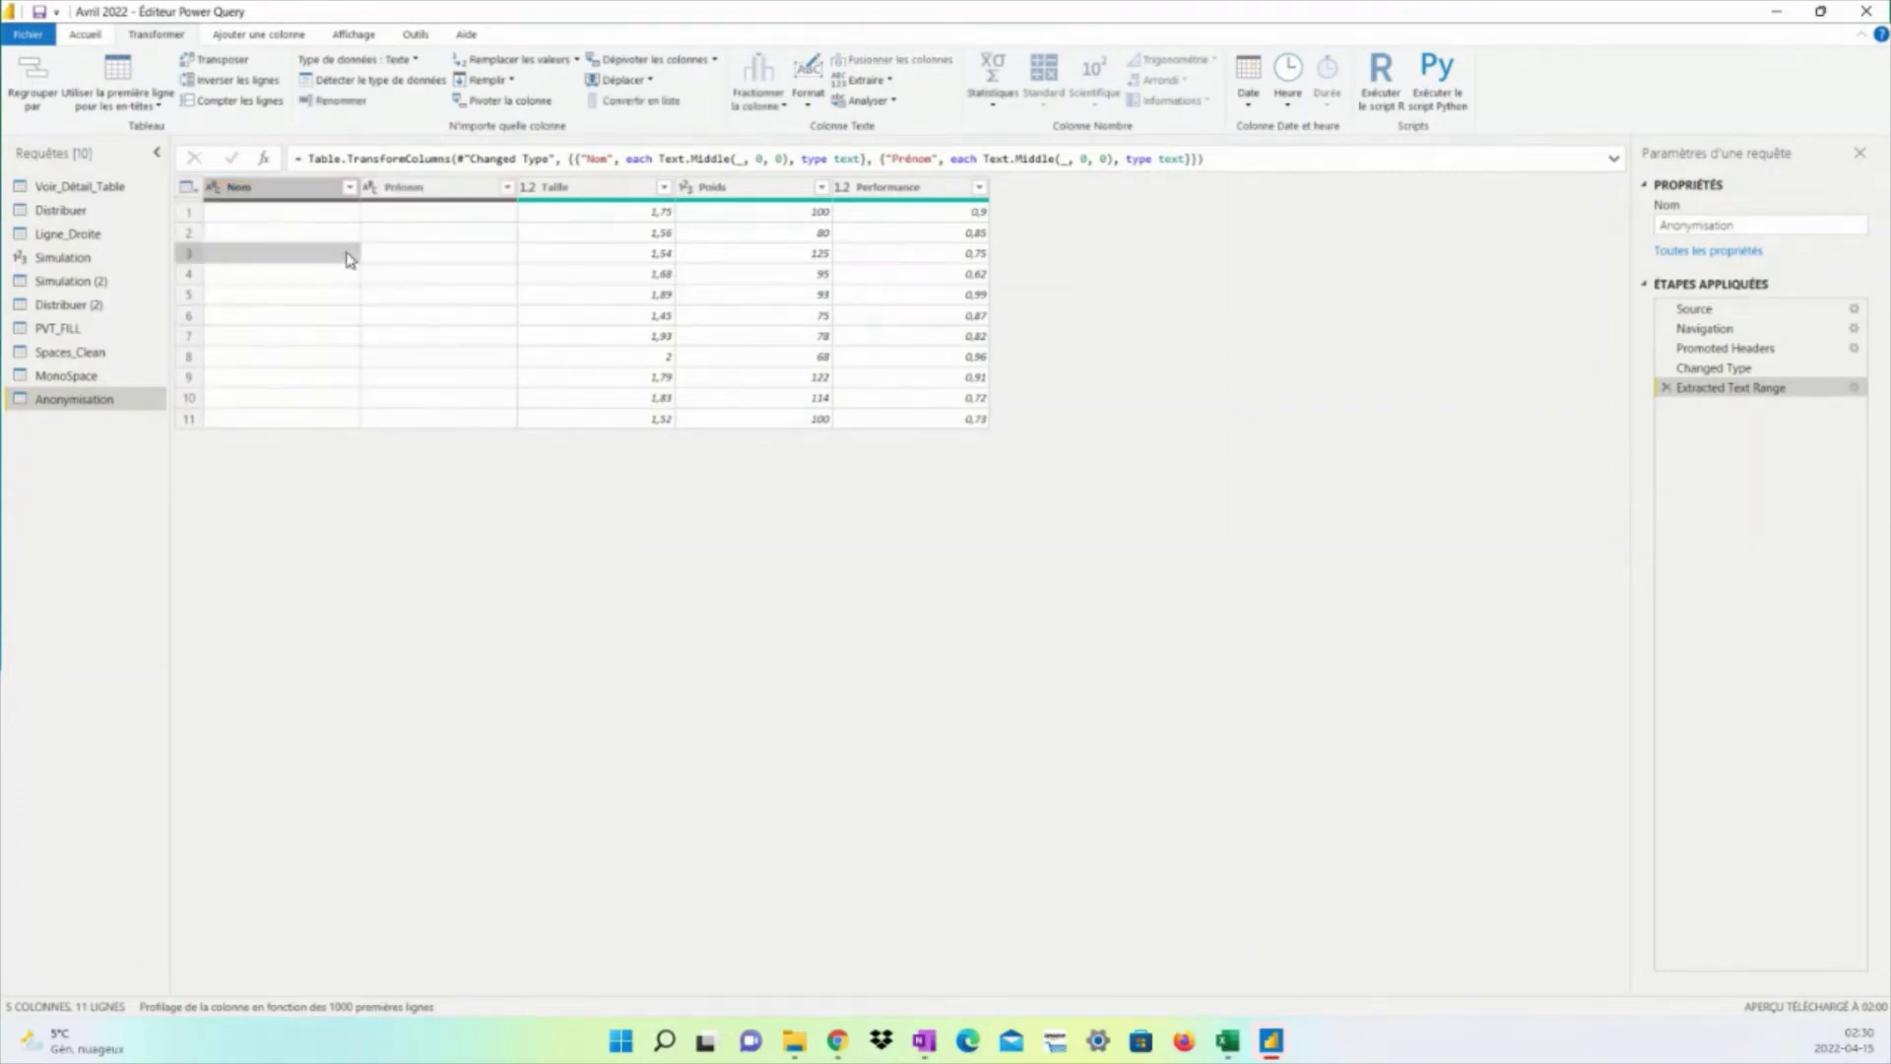
Step: Replace the empty values in the Nom column with Nom_Masqué, copying the replacement text to the clipboard
{"action": "left_click", "coordinate": [346, 256]}
{"action": "left_click", "coordinate": [301, 190]}
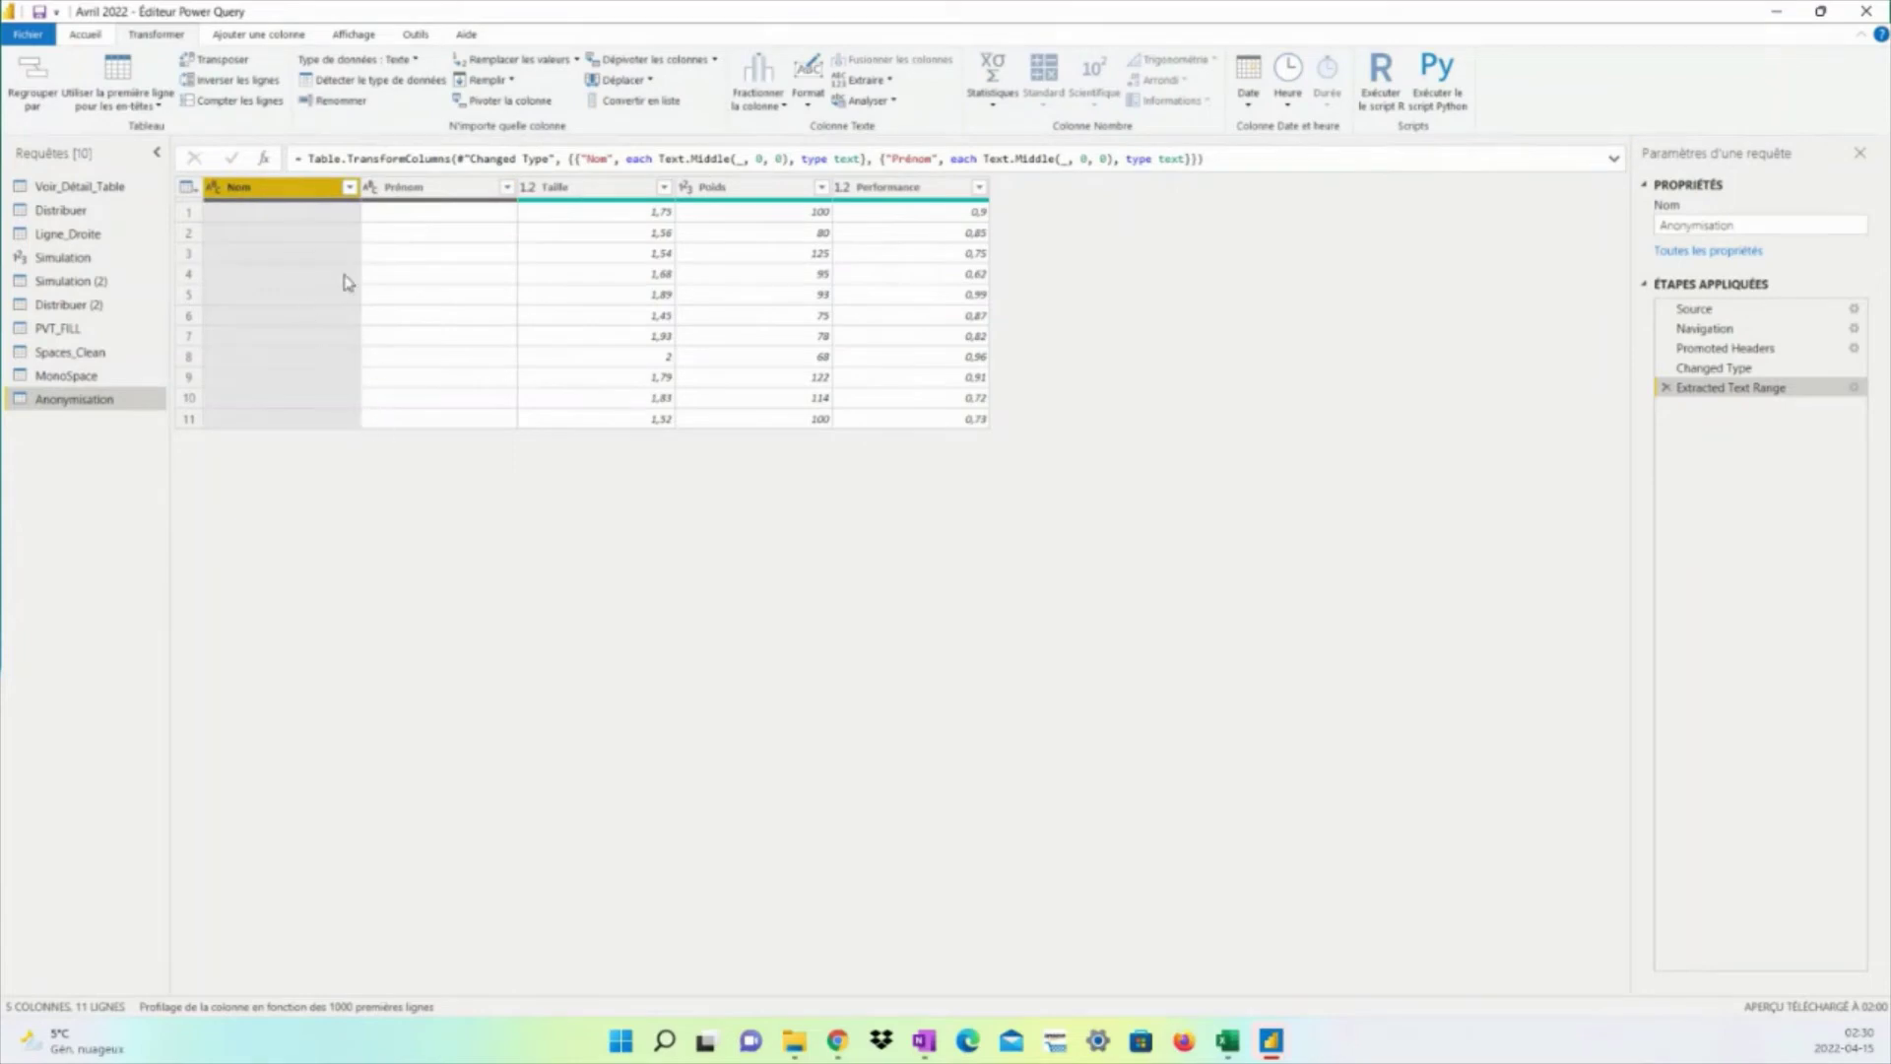
{"action": "right_click", "coordinate": [312, 191]}
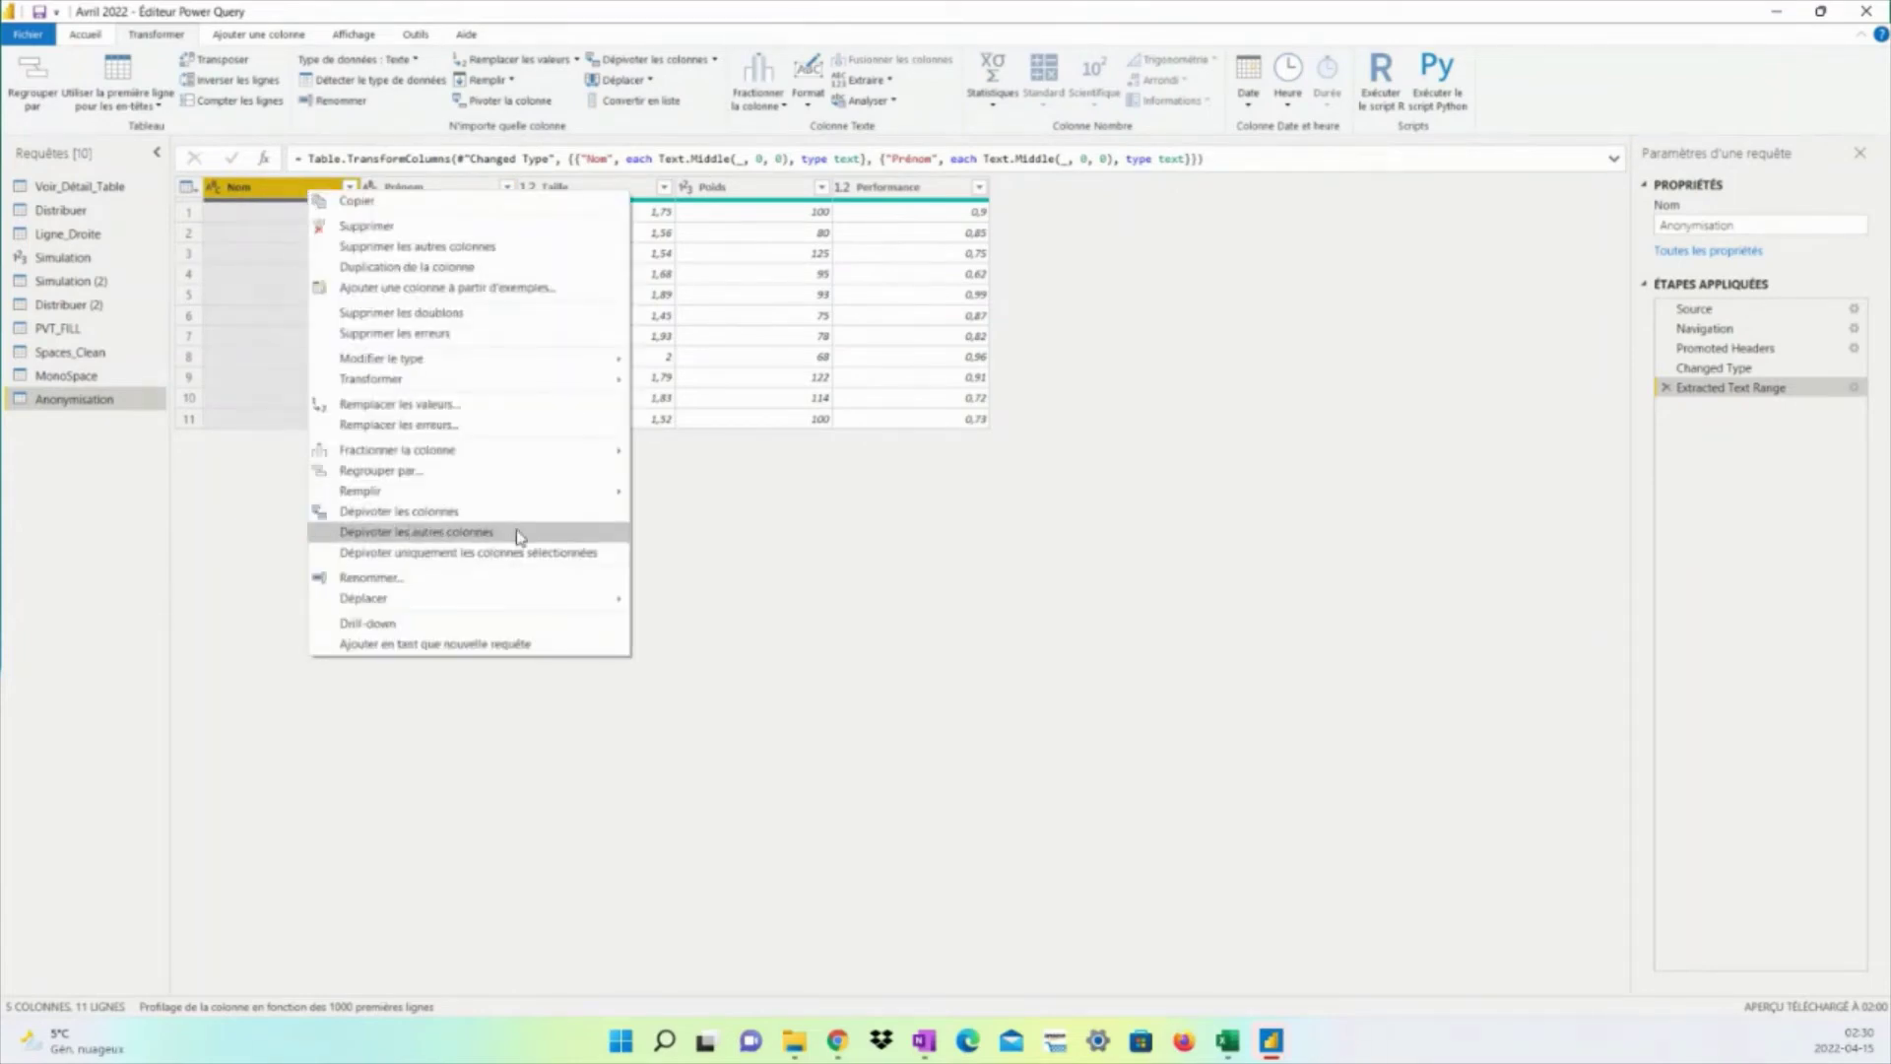
{"action": "mouse_move", "coordinate": [440, 450]}
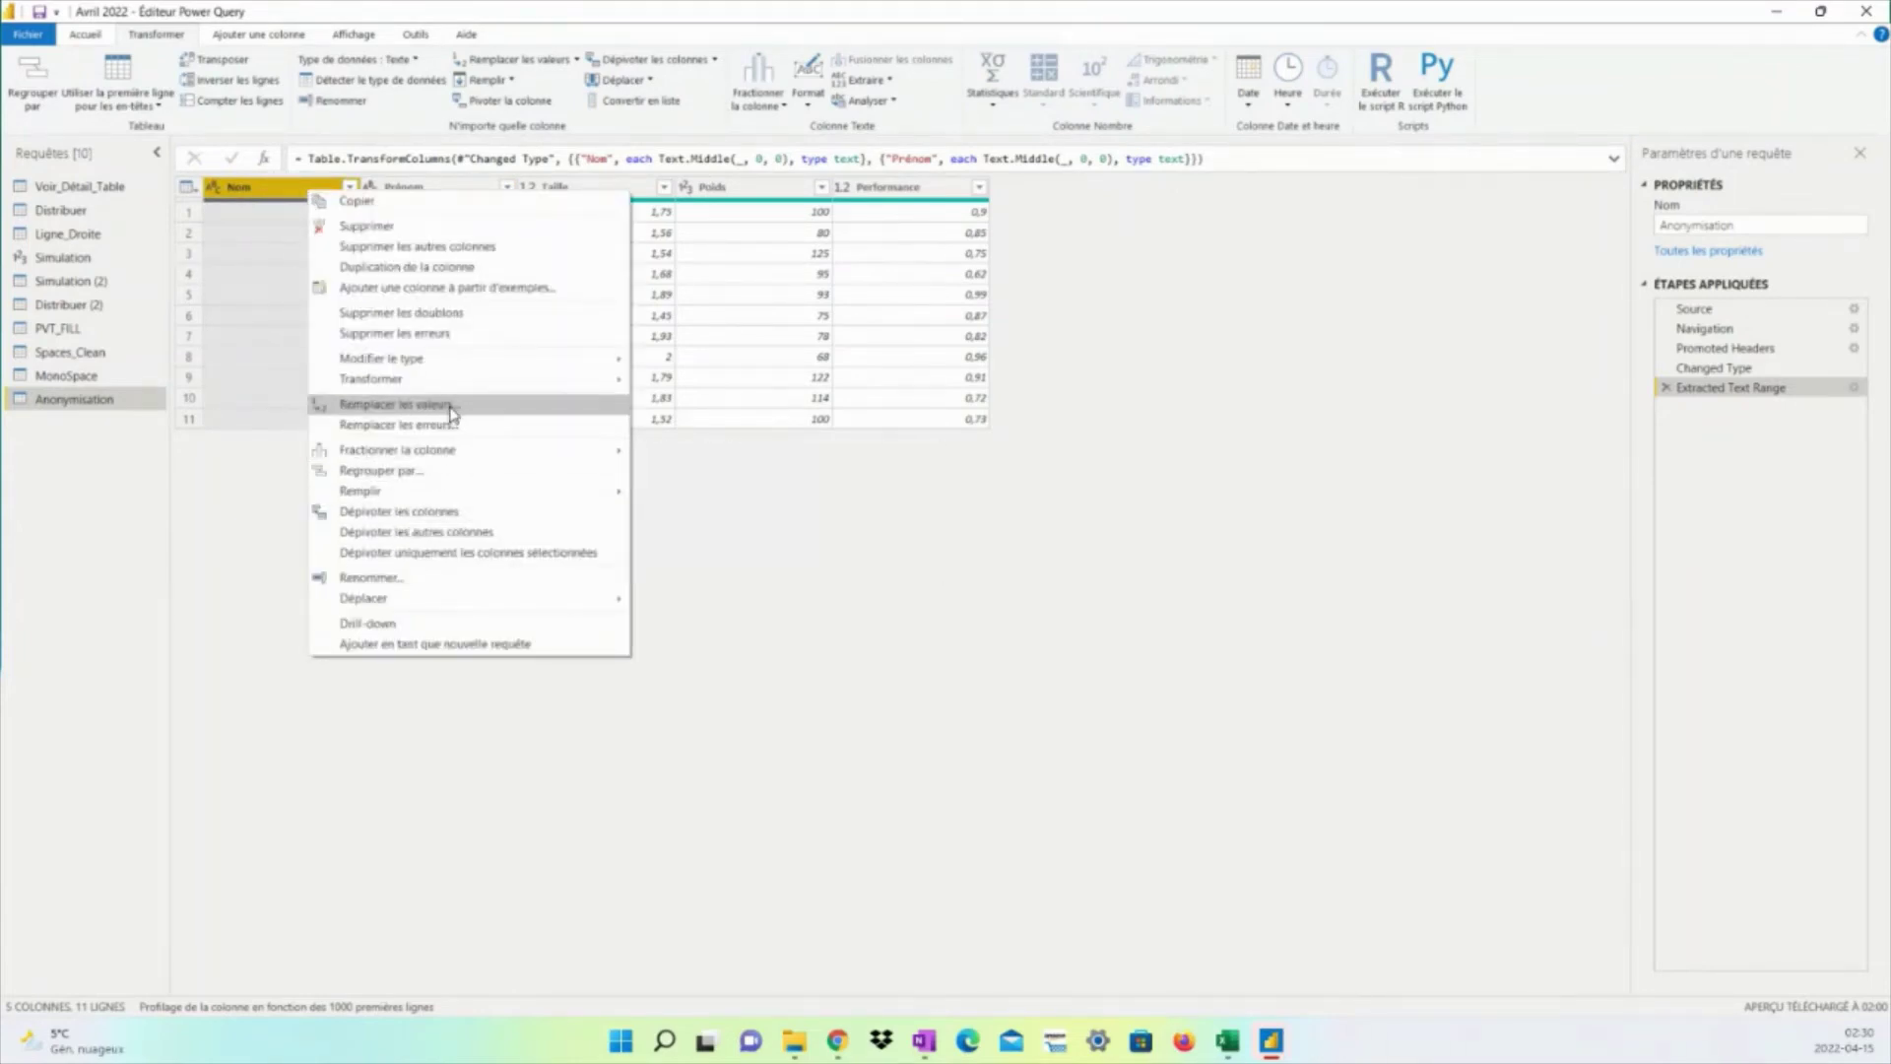
{"action": "left_click", "coordinate": [452, 406]}
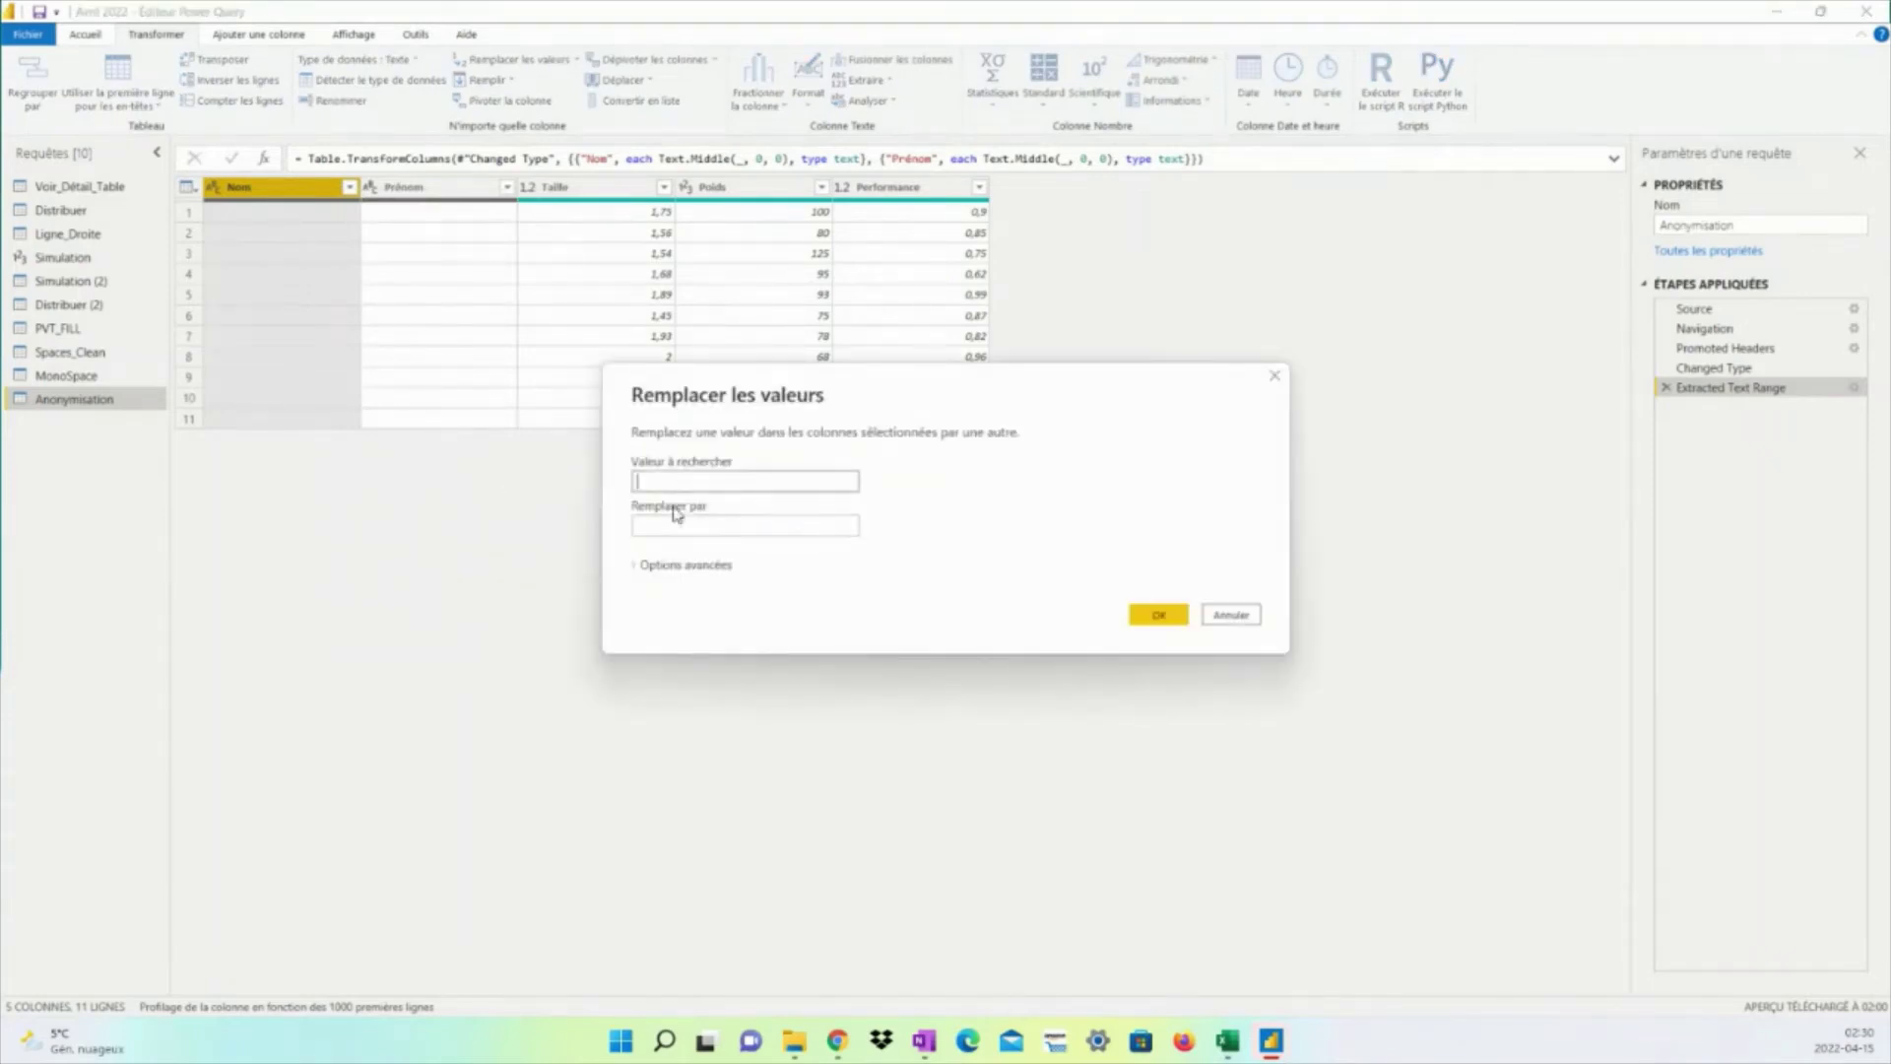
{"action": "left_click", "coordinate": [676, 524]}
{"action": "type", "text": "NO"}
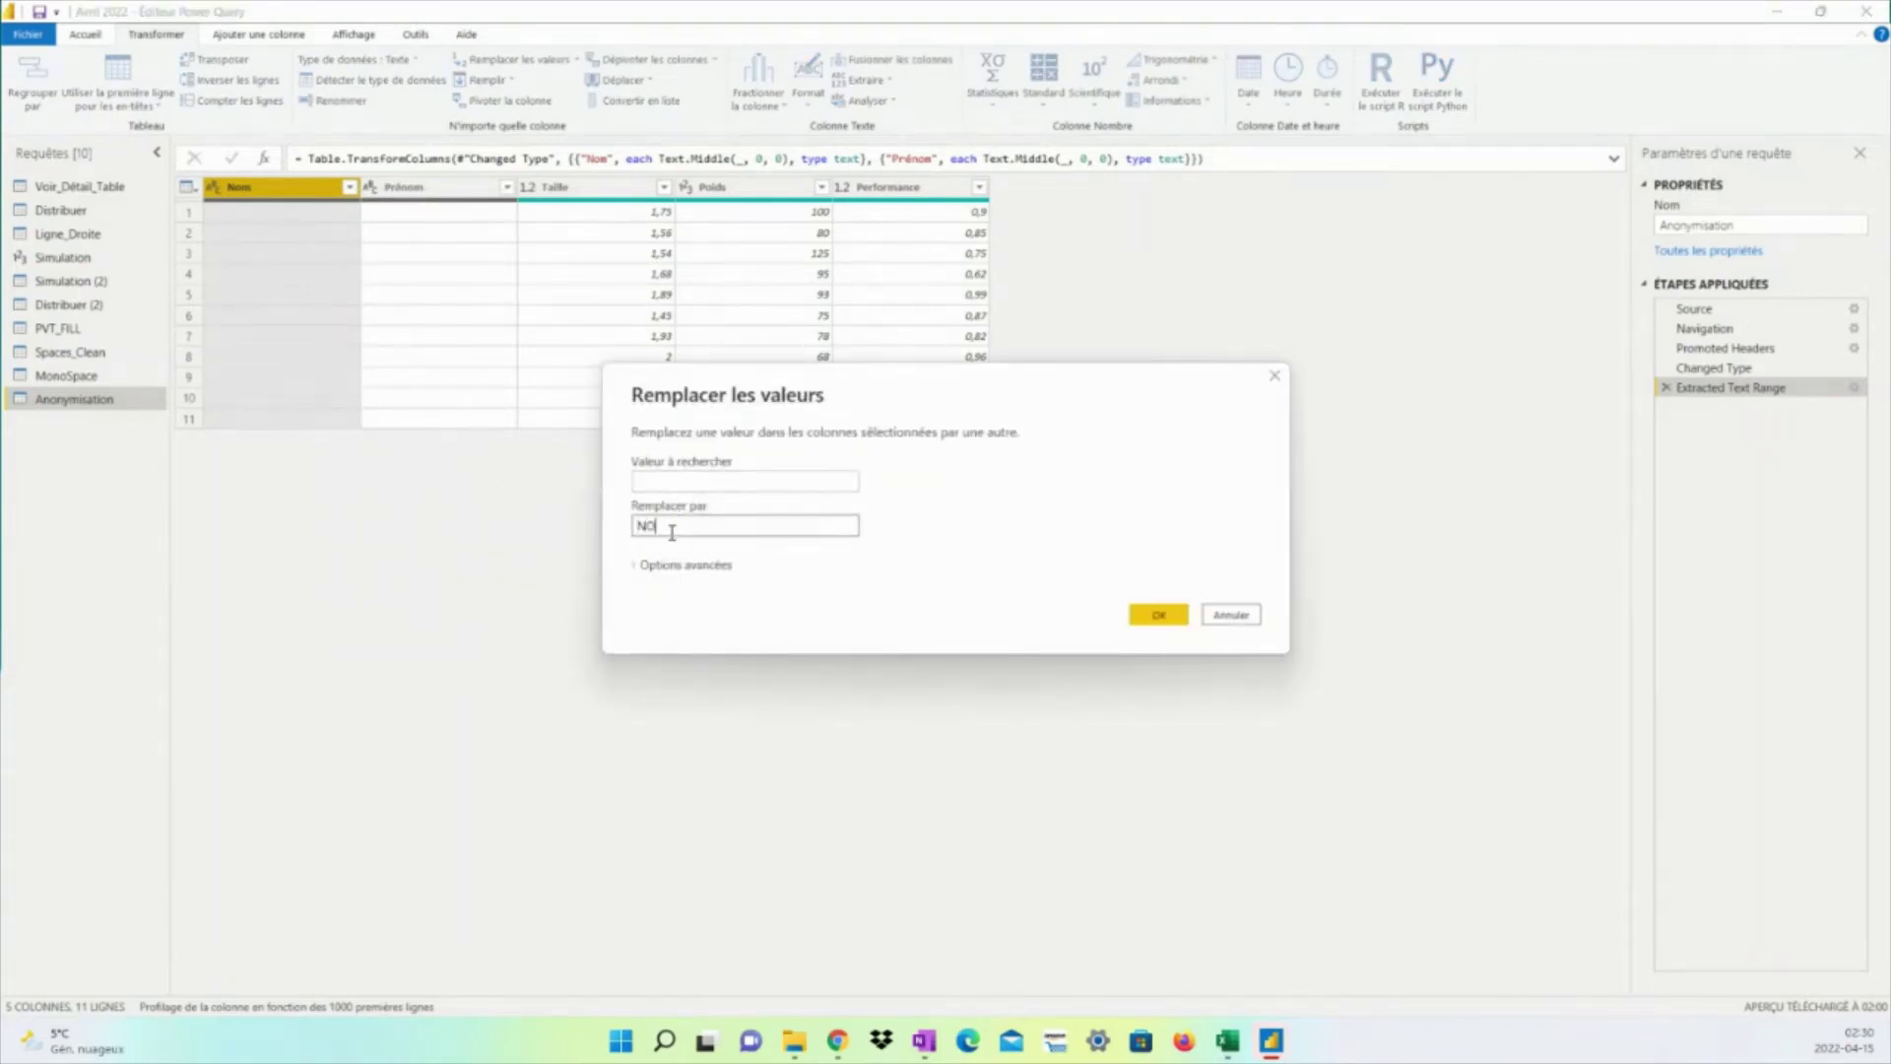
{"action": "type", "text": "M"}
{"action": "left_click_drag", "start_coordinate": [752, 524], "coordinate": [613, 549]}
{"action": "type", "text": "NOom_MAsqu"}
{"action": "left_click_drag", "start_coordinate": [636, 527], "coordinate": [662, 527]}
{"action": "key", "text": "ctrl+a"}
{"action": "key", "text": "ctrl+c"}
{"action": "left_click", "coordinate": [1161, 618]}
Step: Replace the empty values in the Prénom column with Prénom_Masqué, adapting the copied replacement text
{"action": "left_click", "coordinate": [452, 188]}
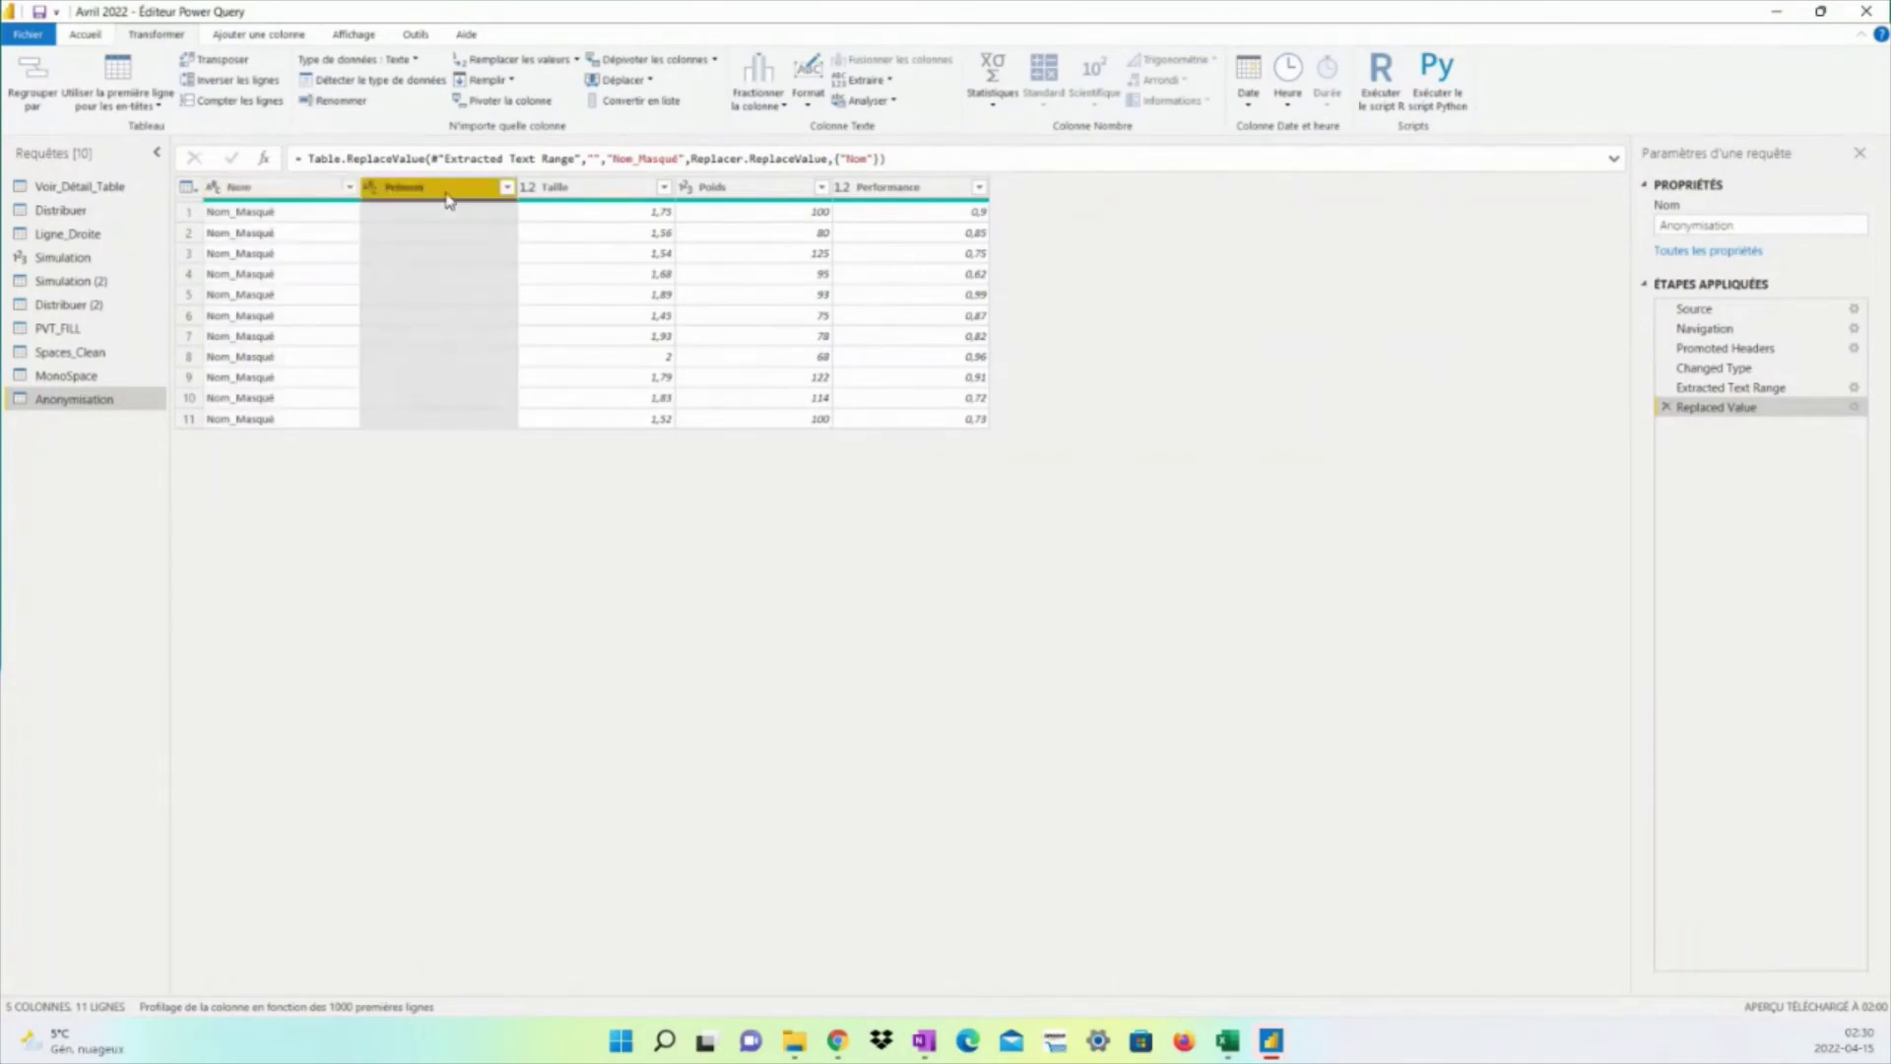
{"action": "right_click", "coordinate": [449, 190]}
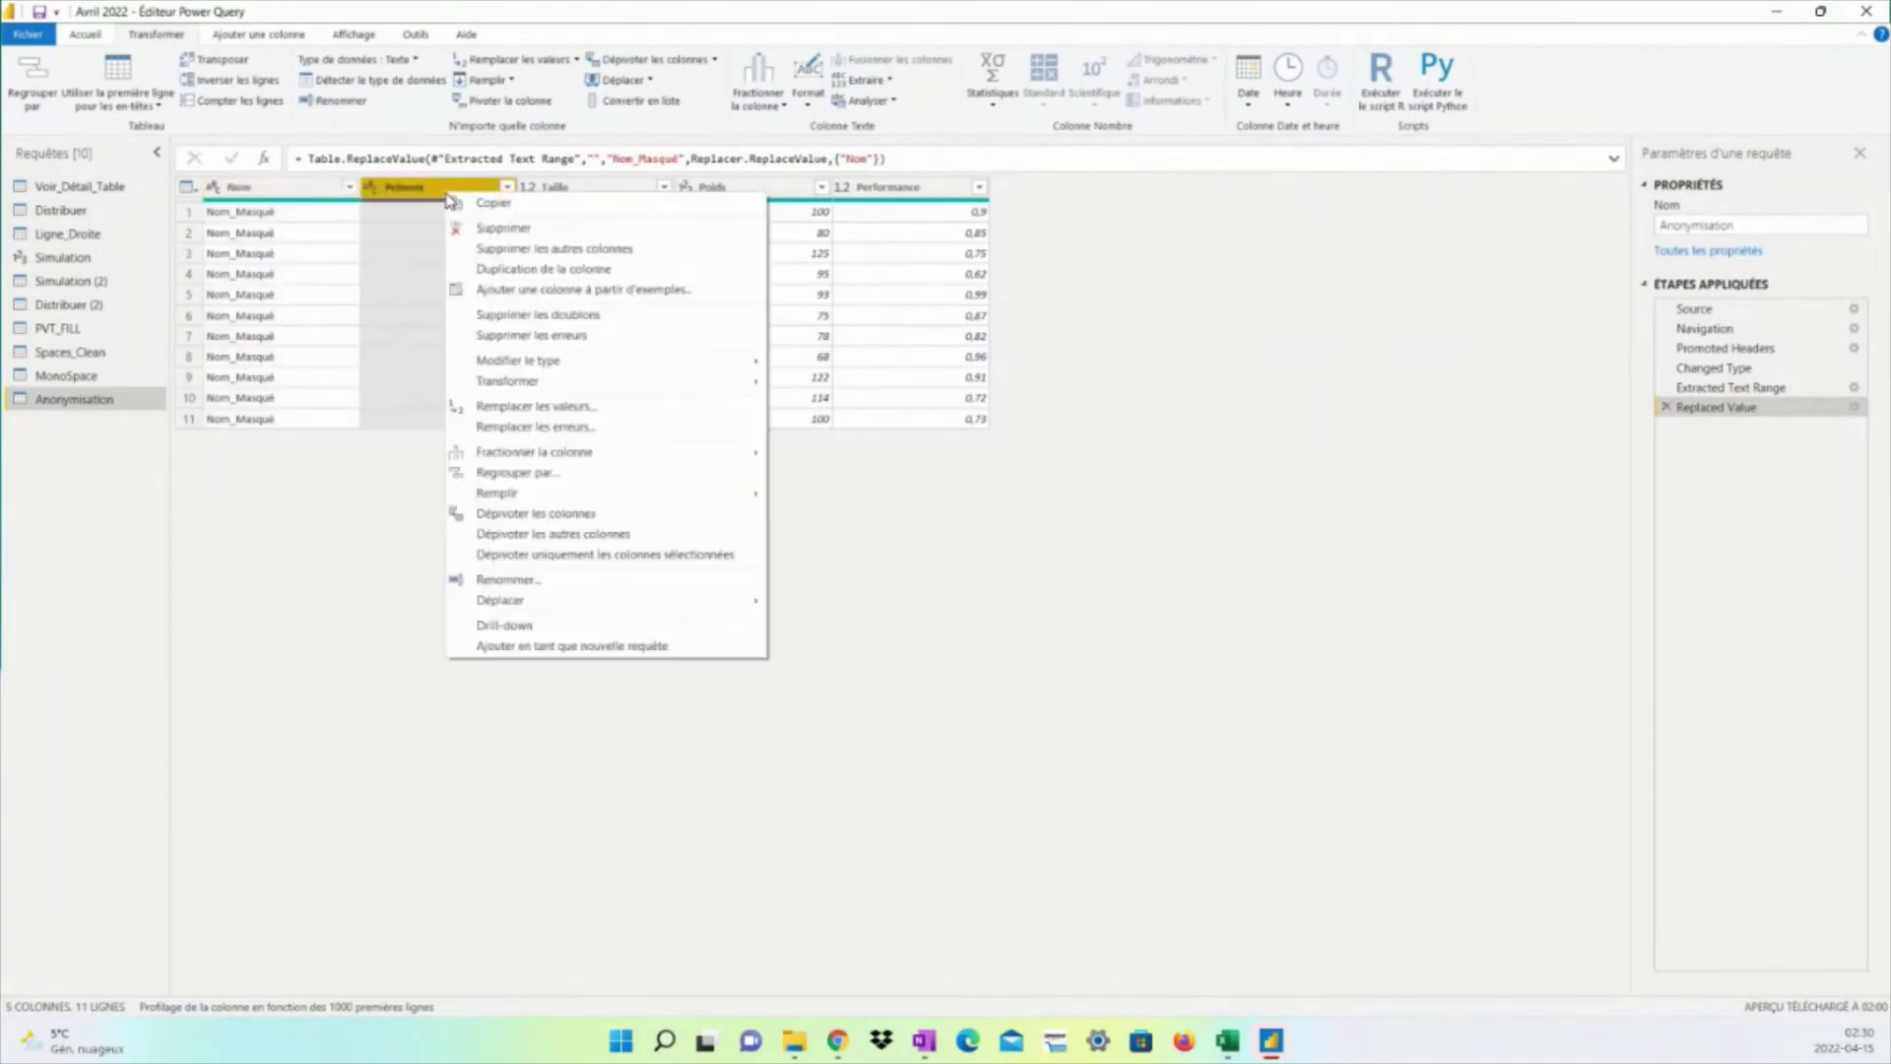
{"action": "left_click", "coordinate": [575, 412]}
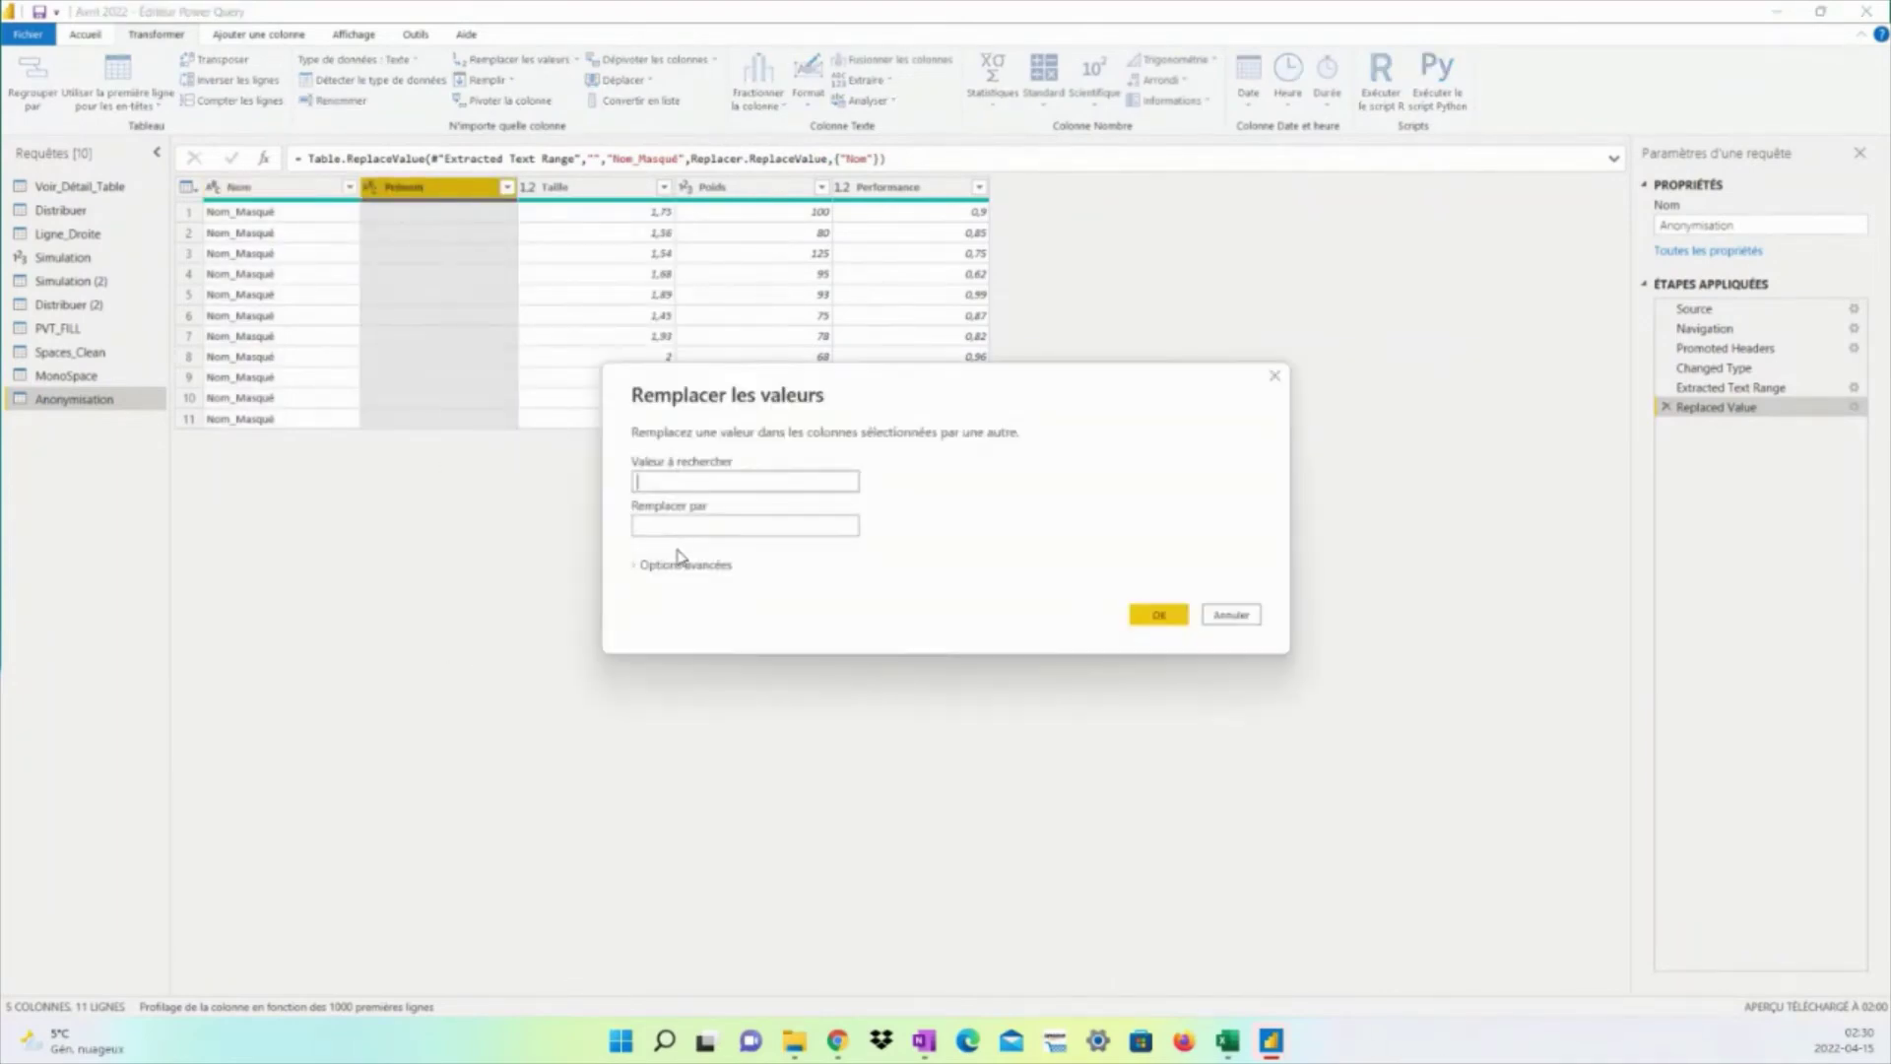
{"action": "left_click", "coordinate": [685, 527]}
{"action": "key", "text": "ctrl+v"}
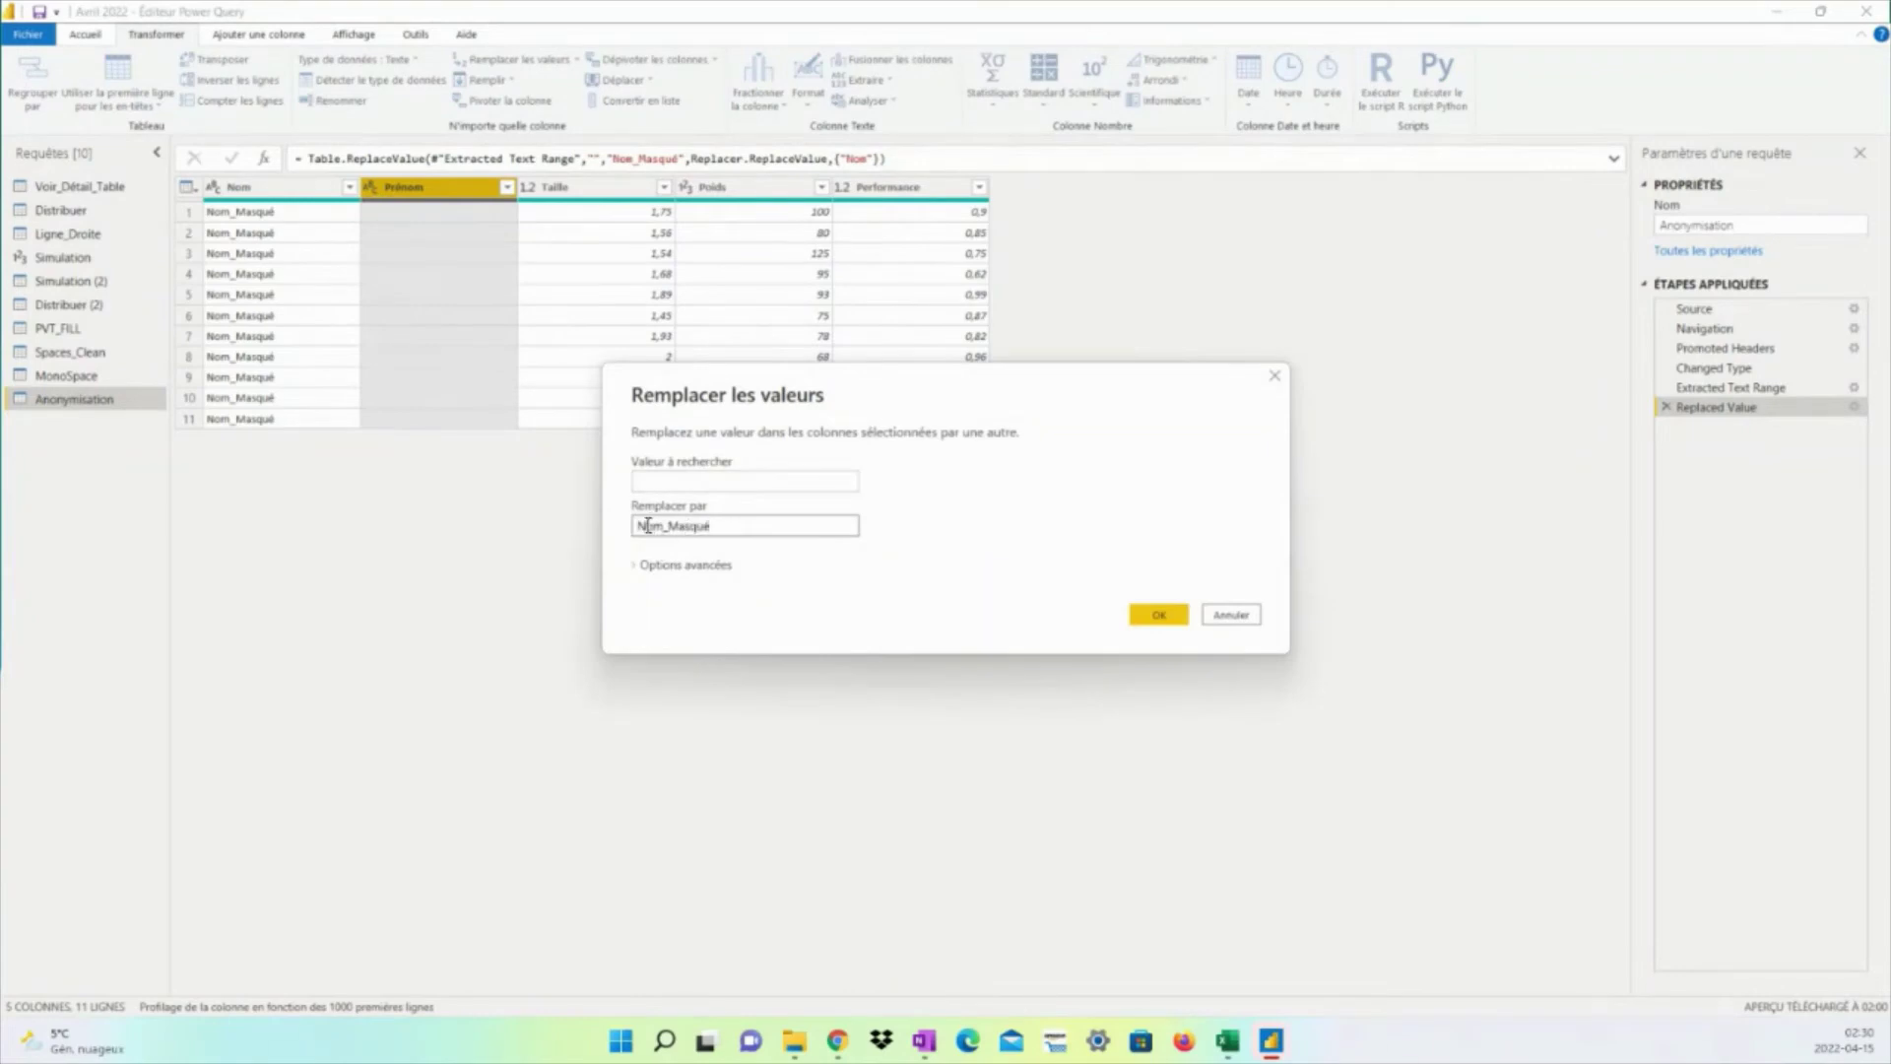
{"action": "left_click_drag", "start_coordinate": [663, 527], "coordinate": [619, 541]}
{"action": "left_click", "coordinate": [646, 528]}
{"action": "key", "text": "BackSpace"}
{"action": "type", "text": "Prén"}
{"action": "left_click", "coordinate": [1158, 615]}
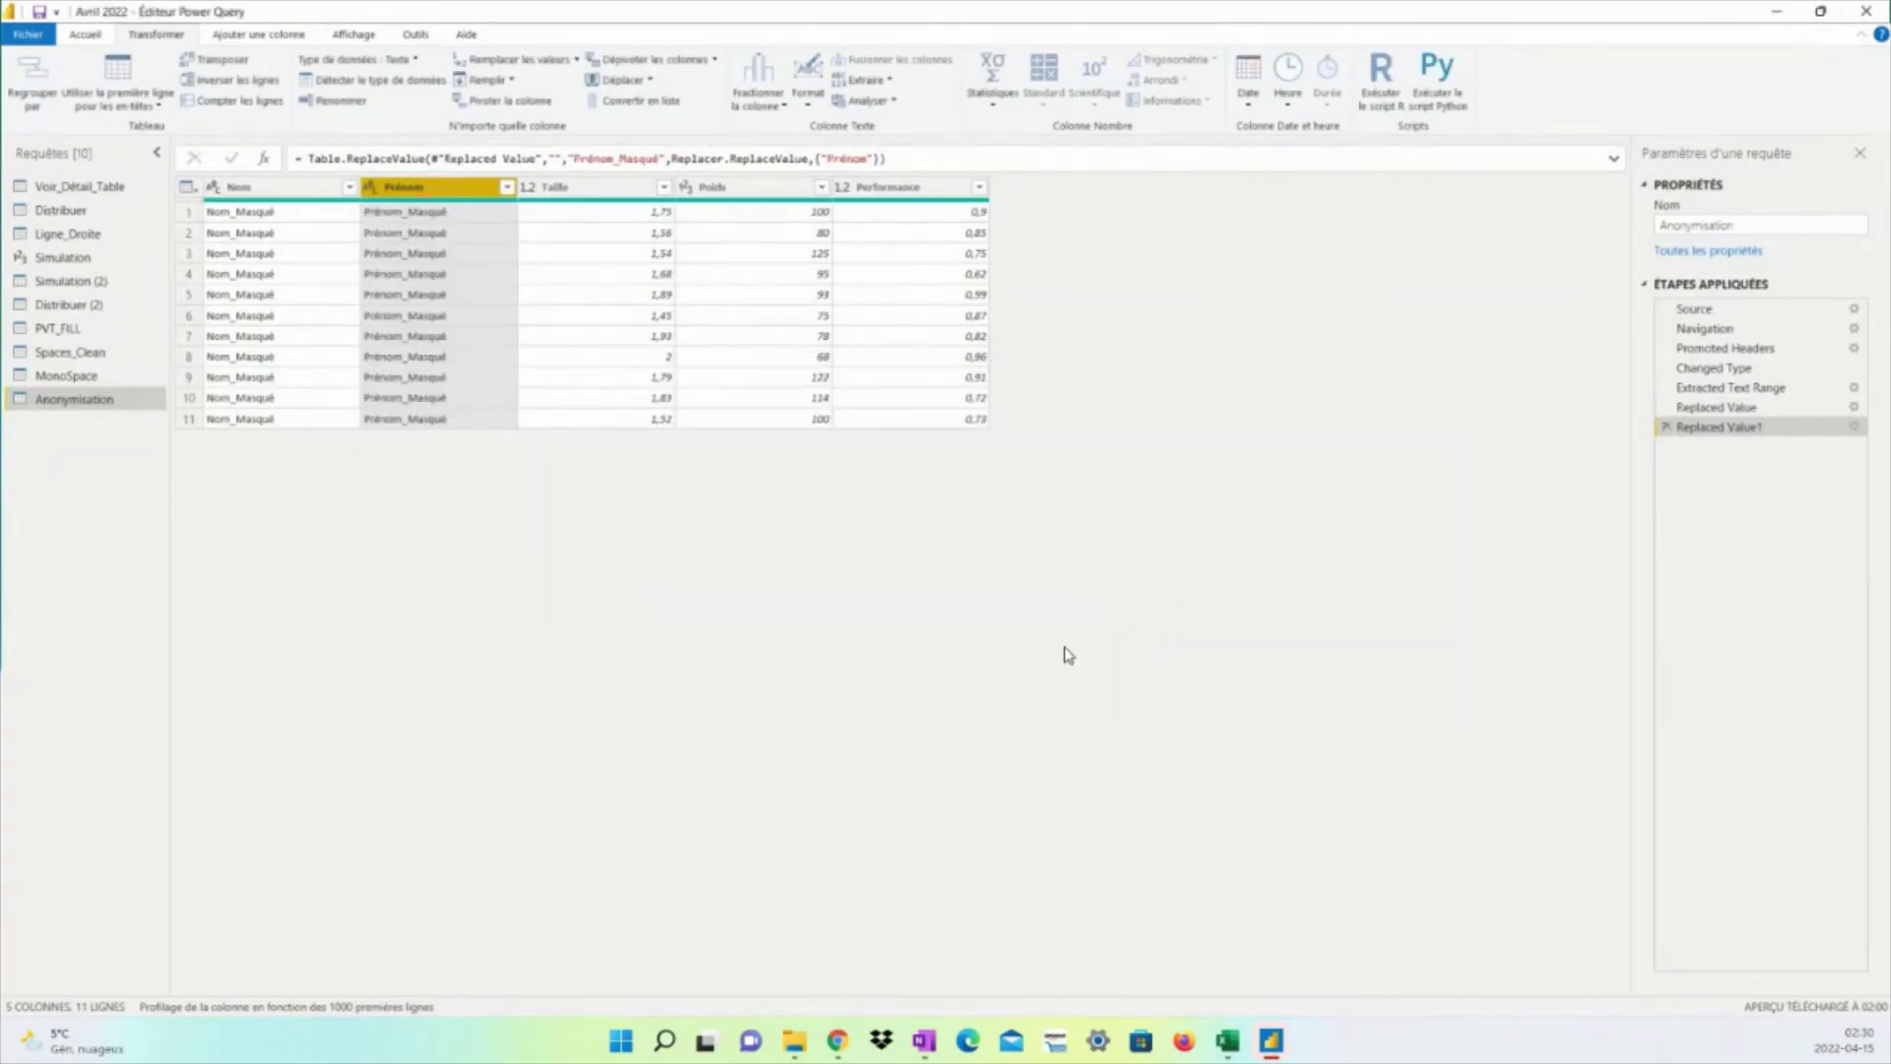
Step: Close the query editor applying the changes, and check the masked Anonymisation table in Power BI Desktop's data view
{"action": "left_click", "coordinate": [94, 36]}
{"action": "left_click", "coordinate": [36, 104]}
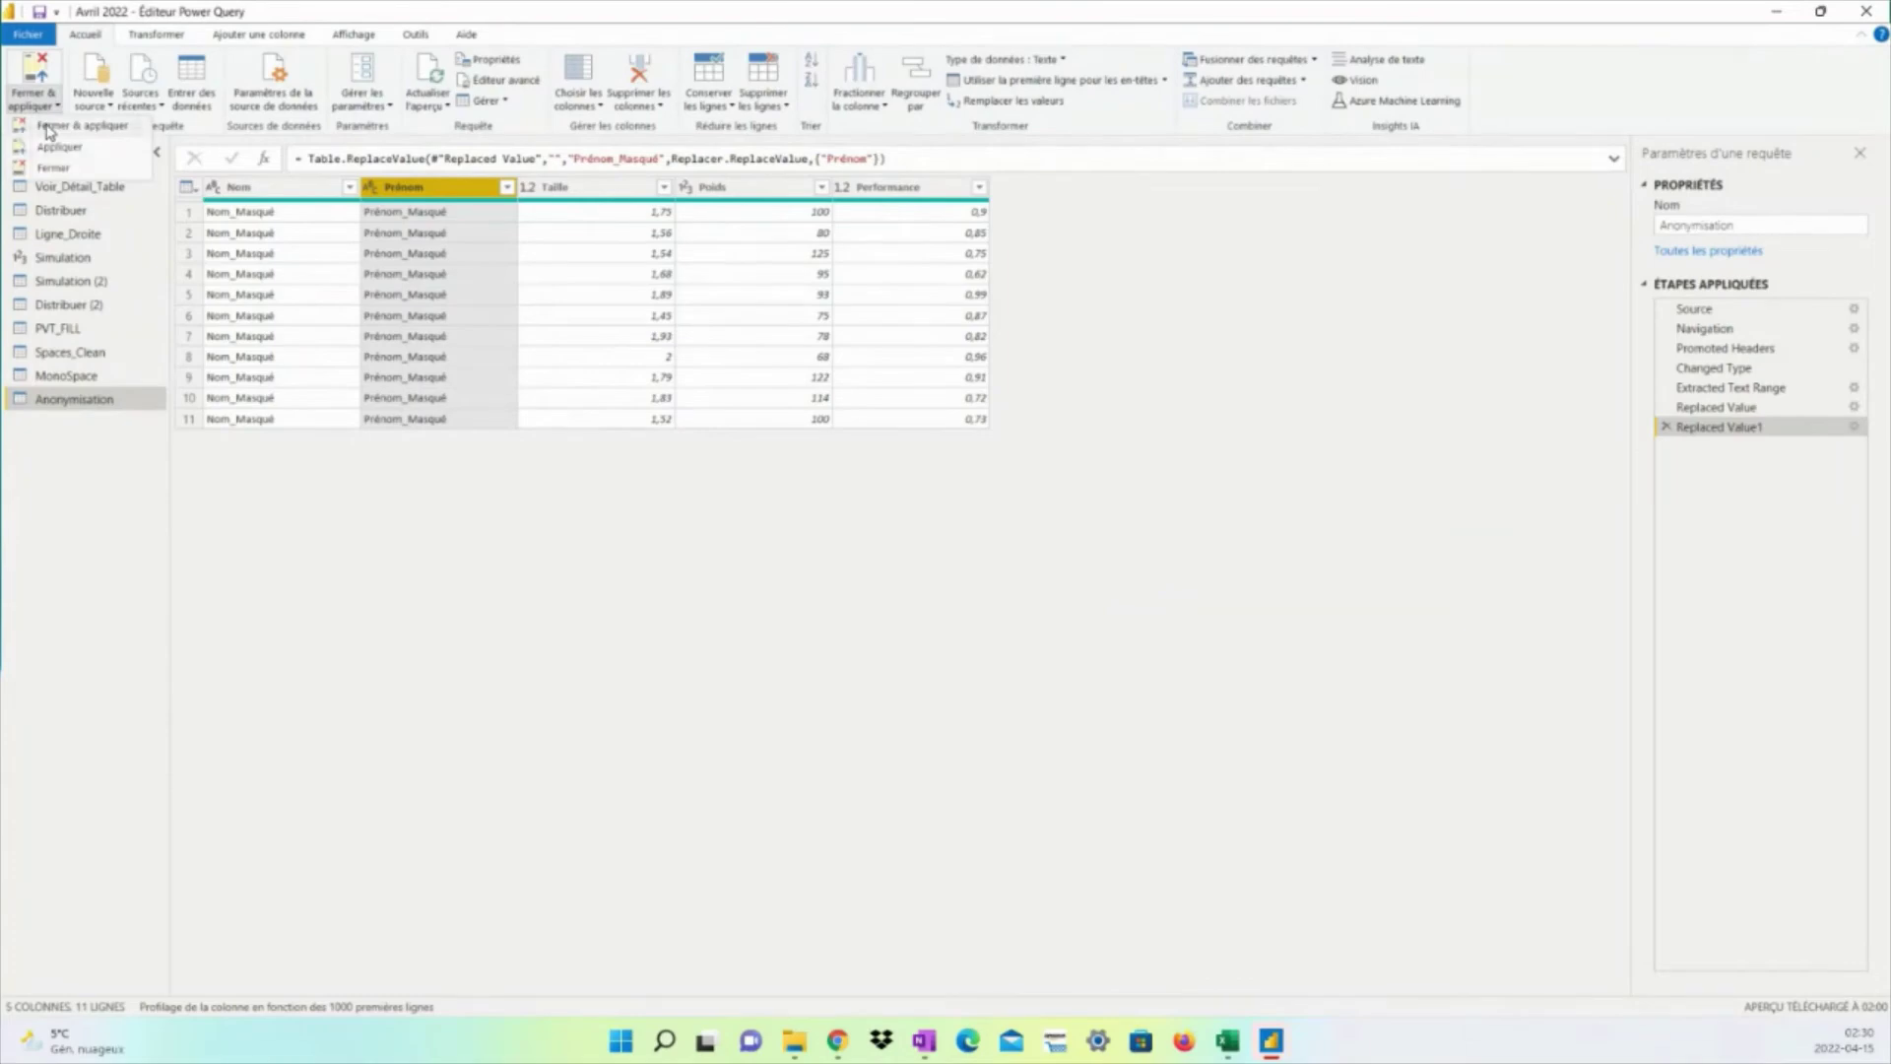
{"action": "left_click", "coordinate": [48, 133]}
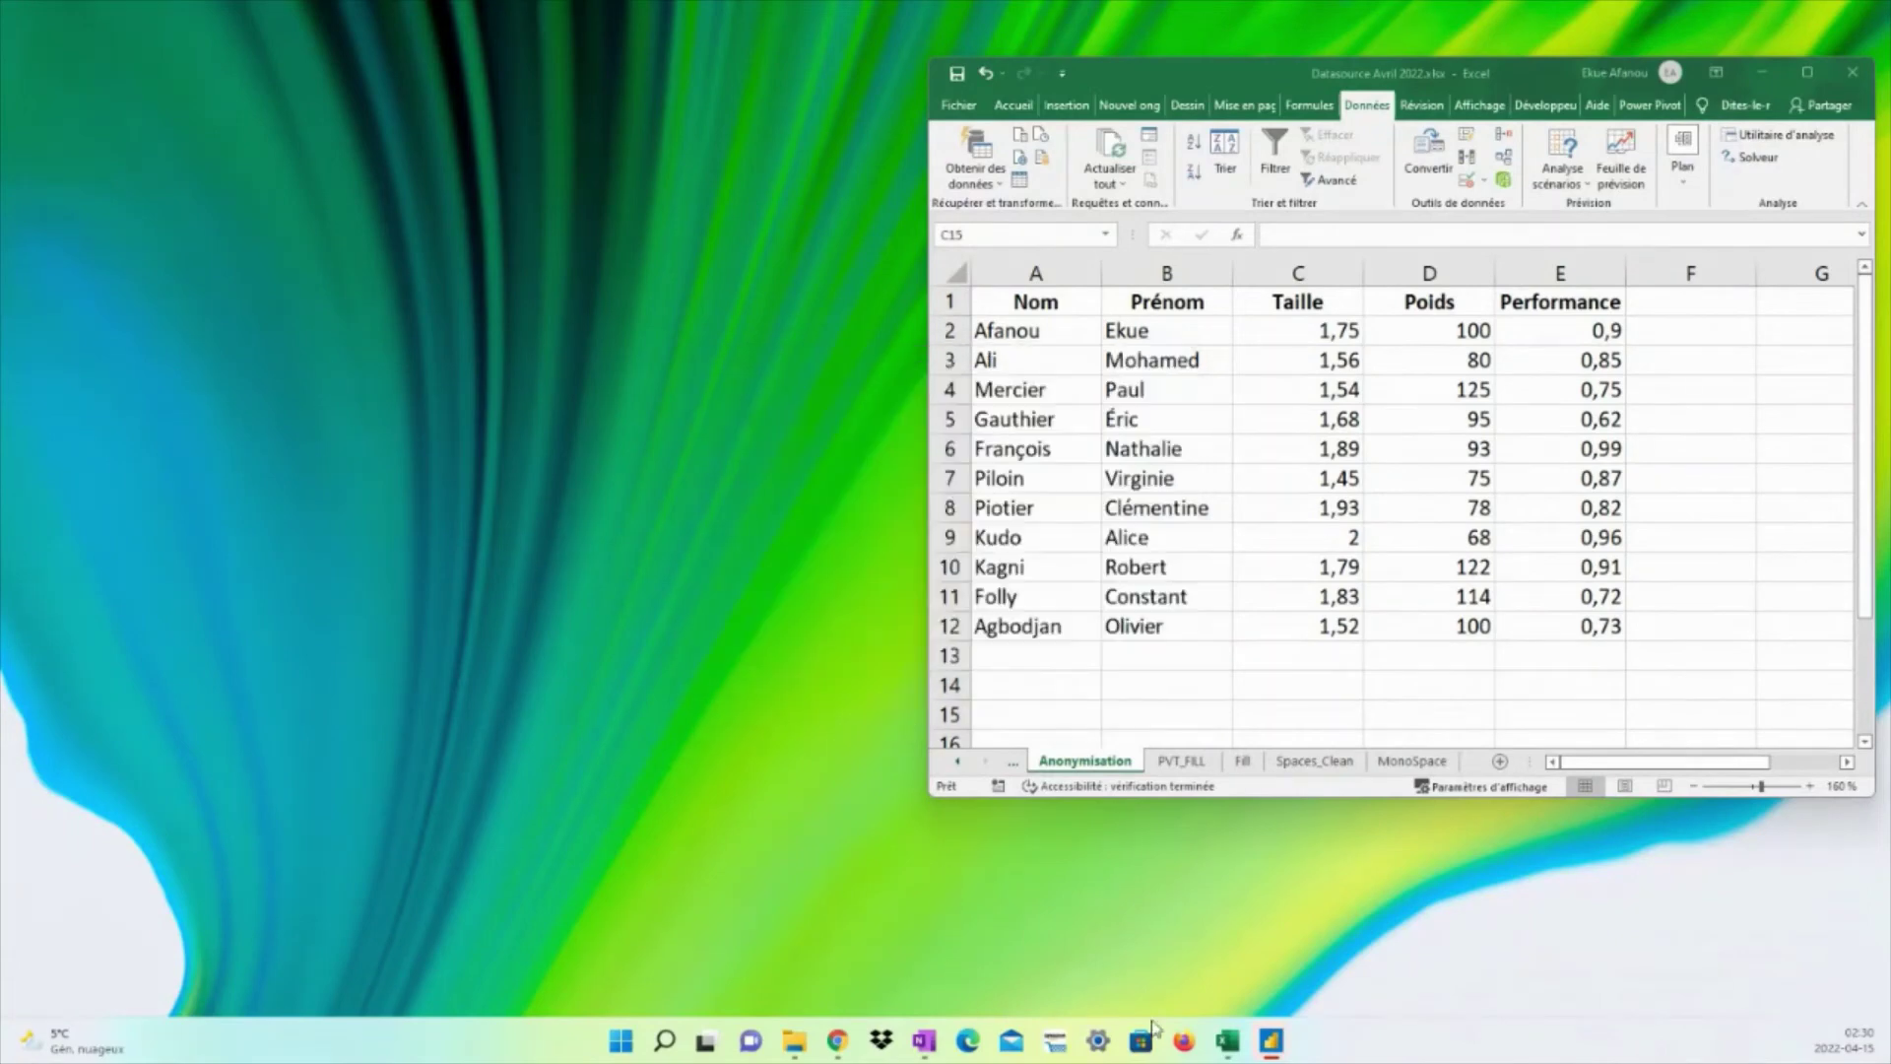
{"action": "left_click", "coordinate": [1270, 1043]}
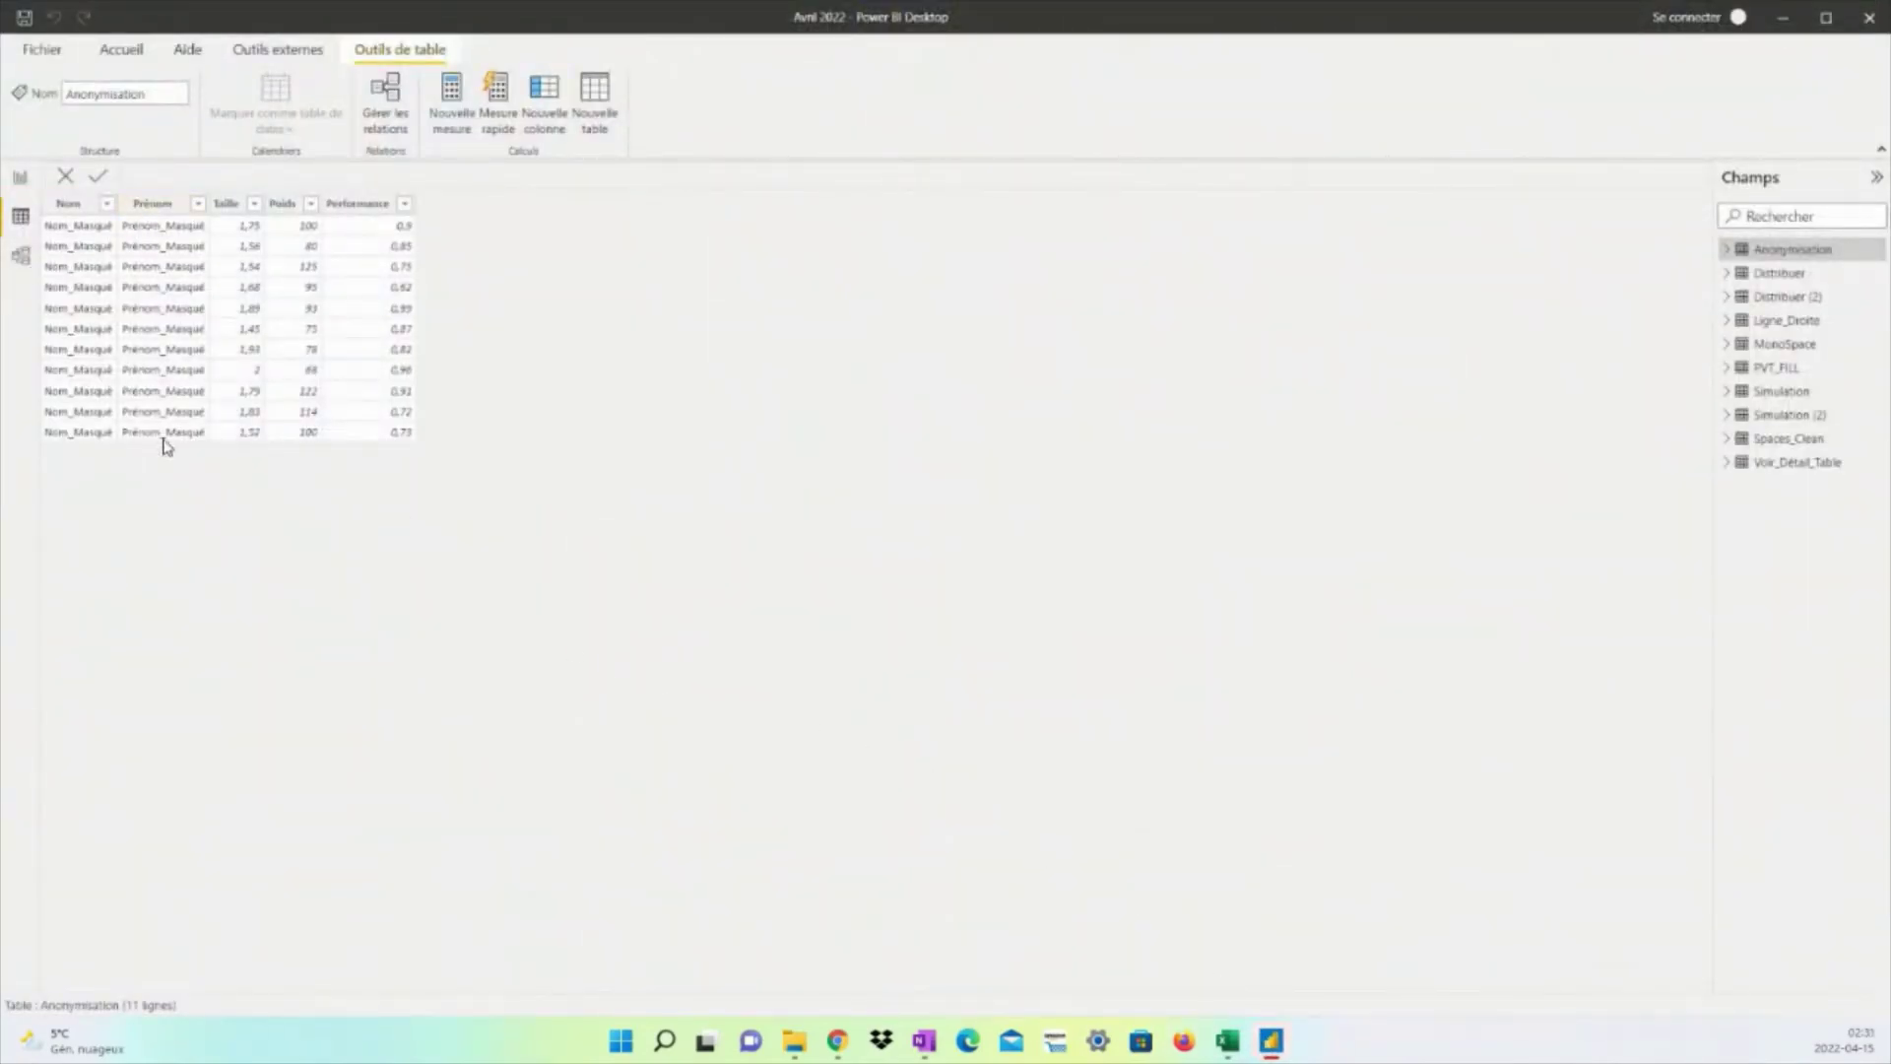
{"action": "left_click", "coordinate": [19, 180]}
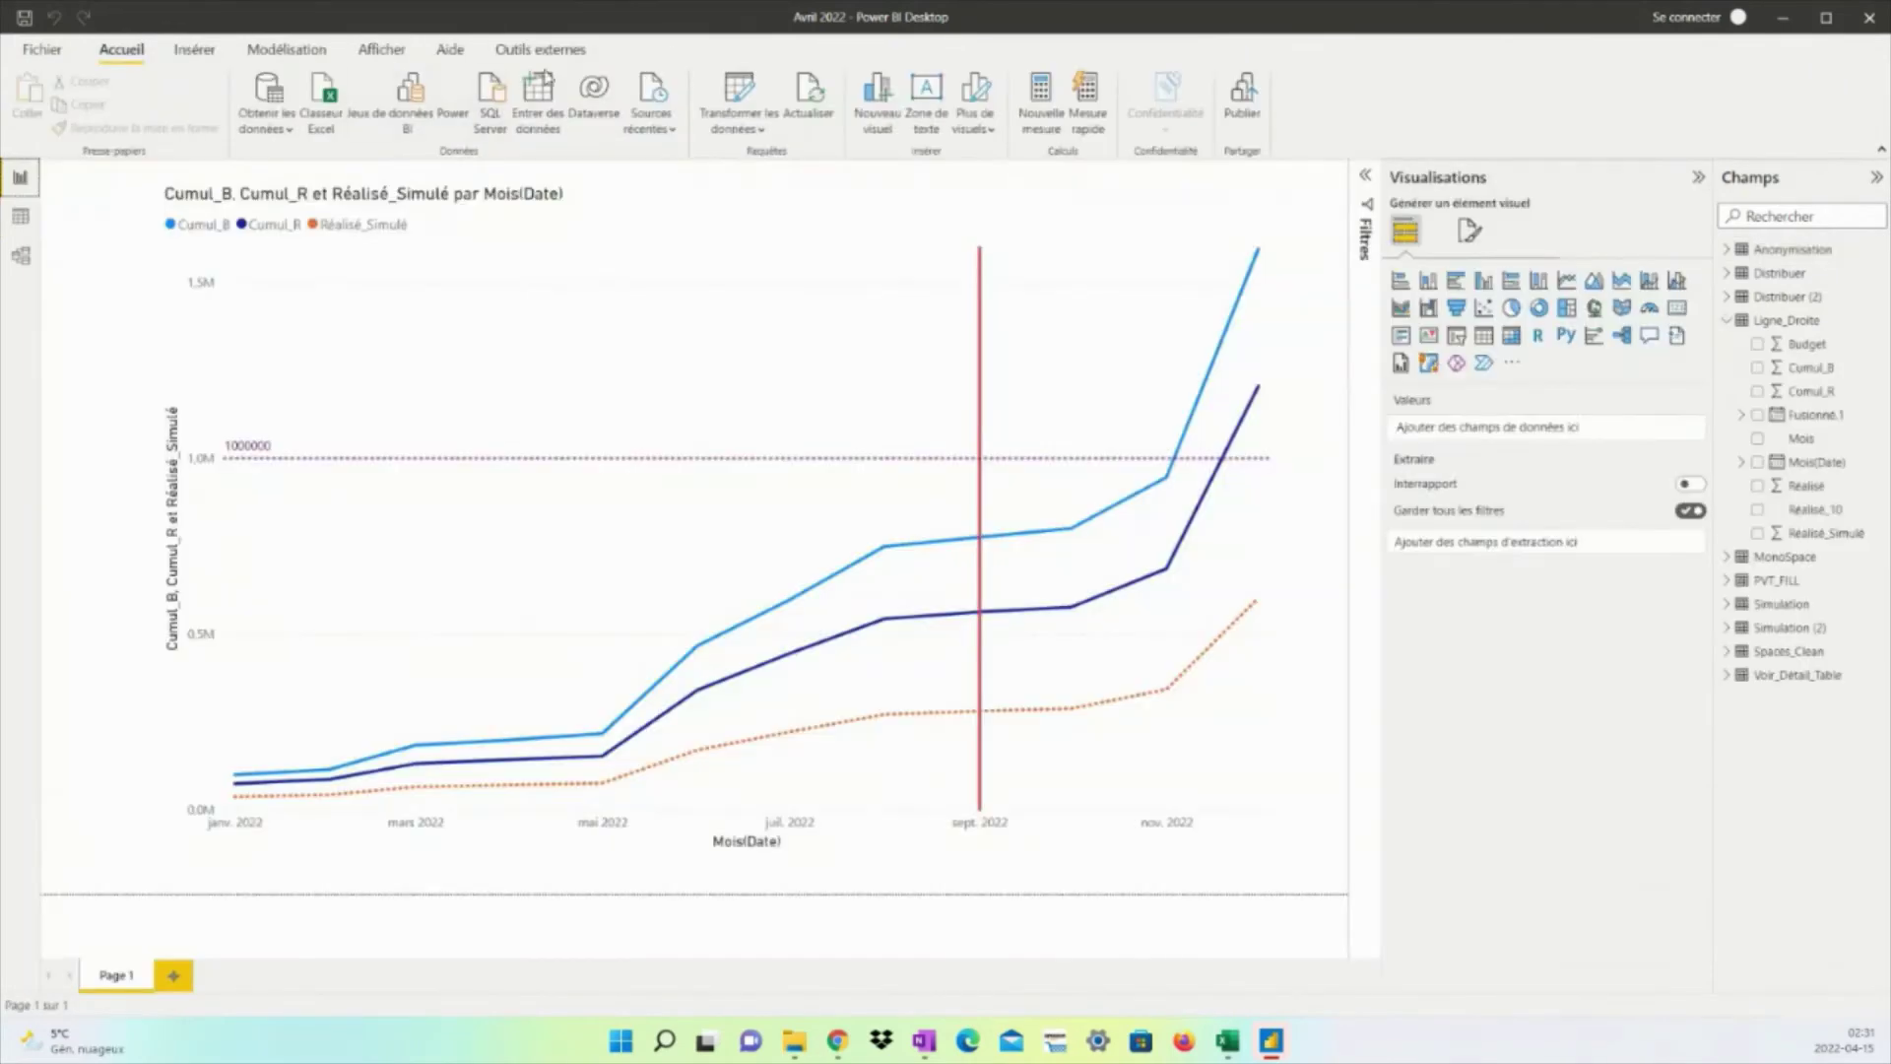
{"action": "left_click", "coordinate": [21, 216]}
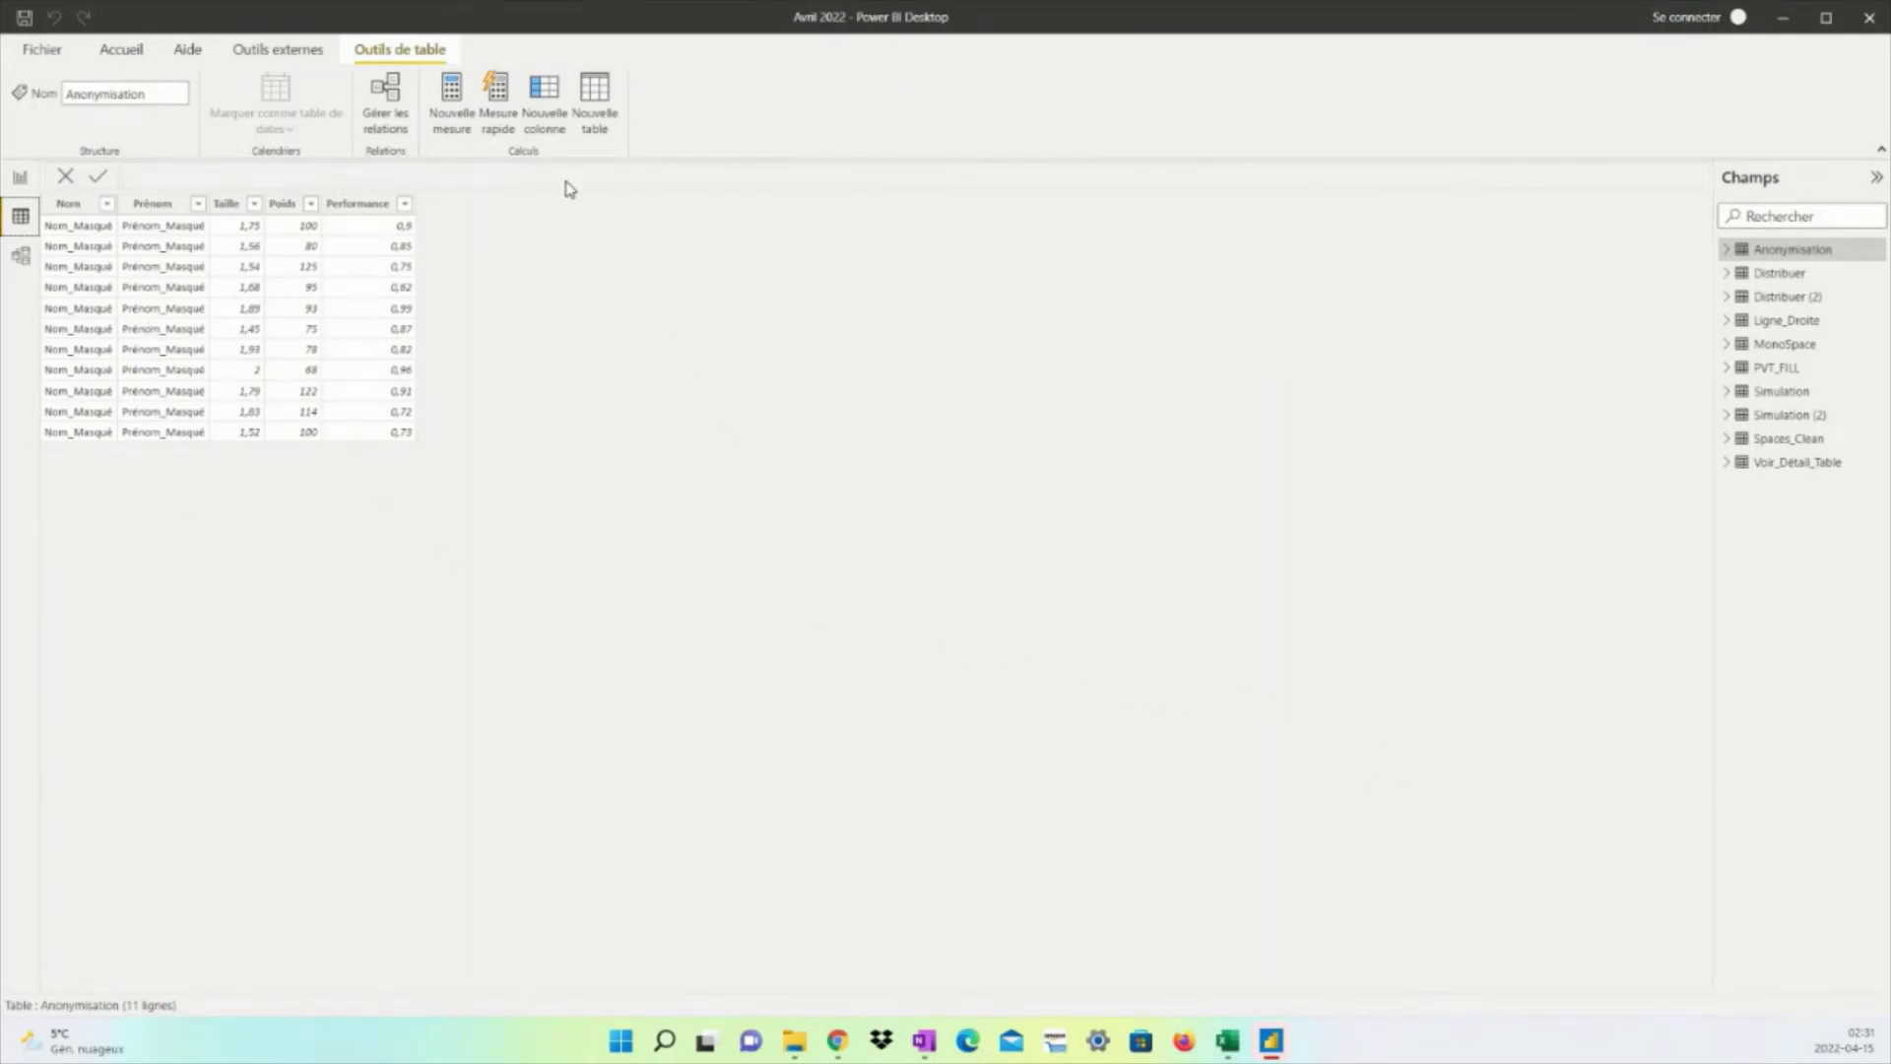
Step: Return to the report view and reopen the Anonymisation query in the Power Query editor
{"action": "left_click", "coordinate": [24, 178]}
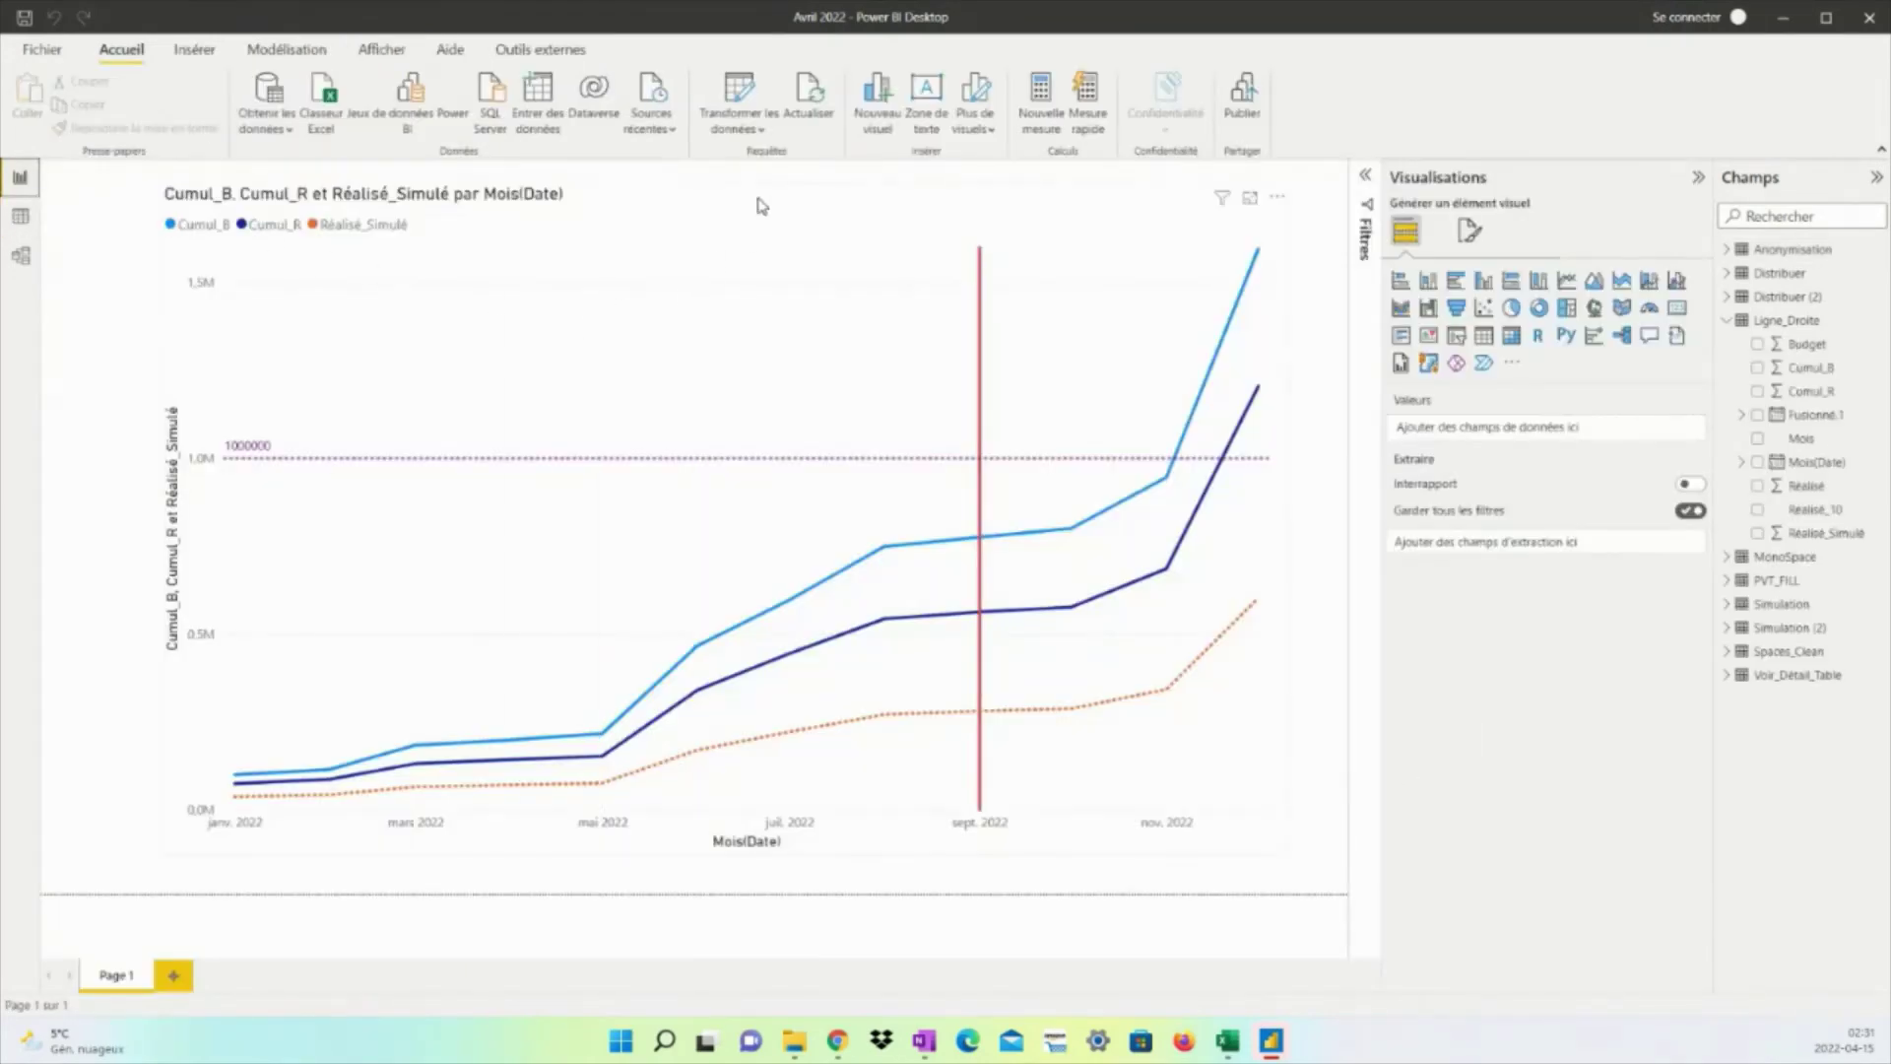
{"action": "left_click", "coordinate": [741, 95]}
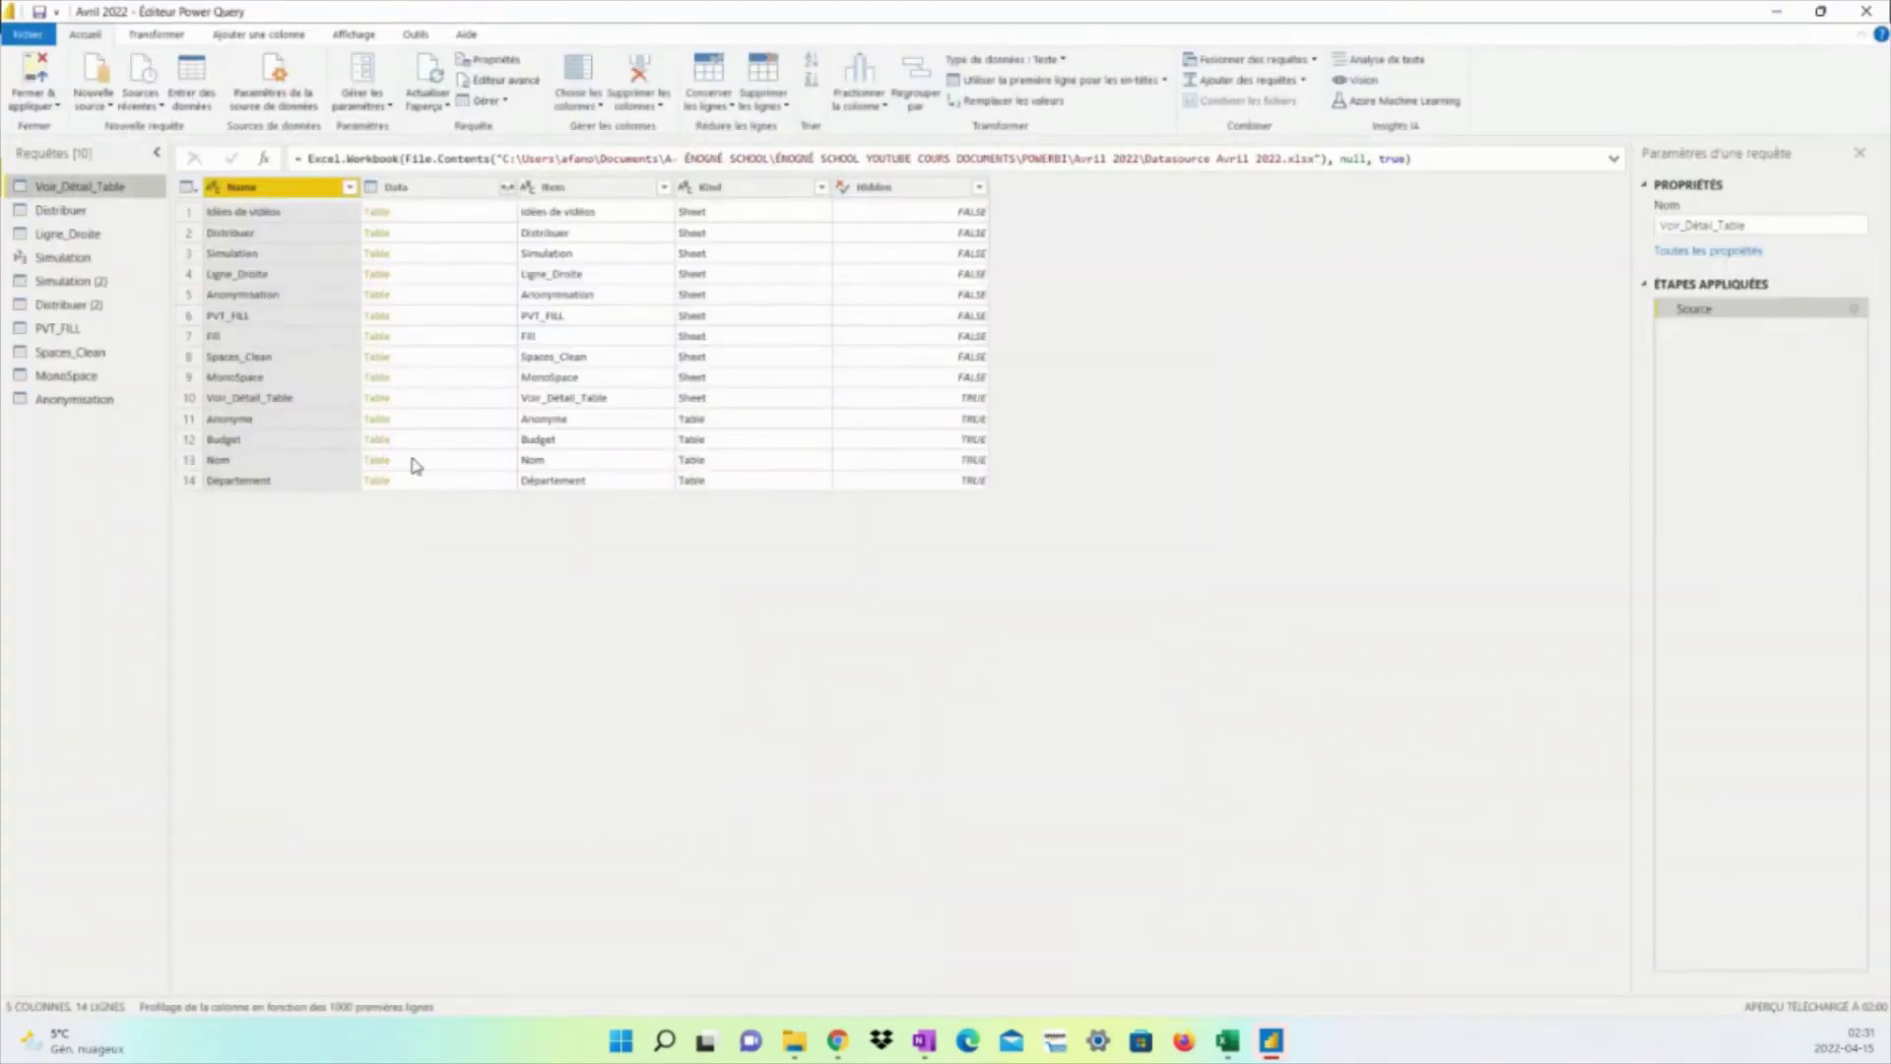
{"action": "left_click", "coordinate": [78, 402]}
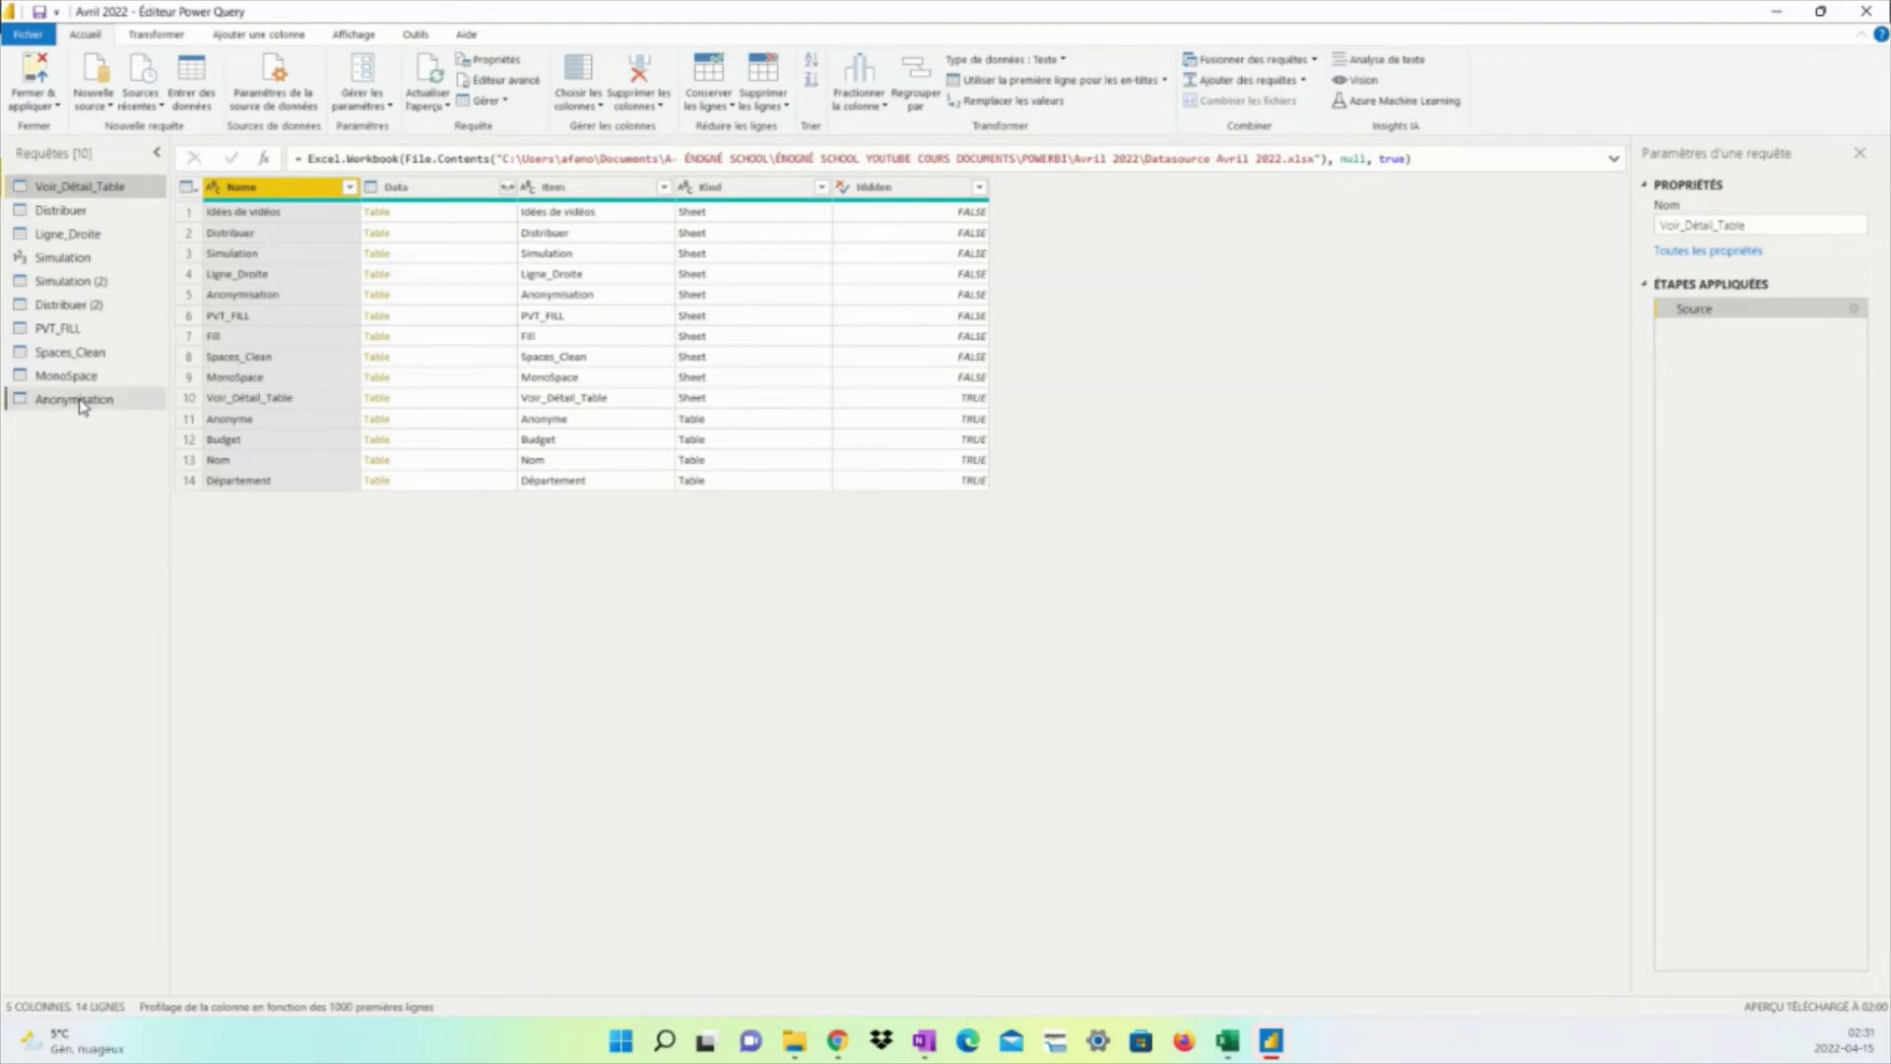